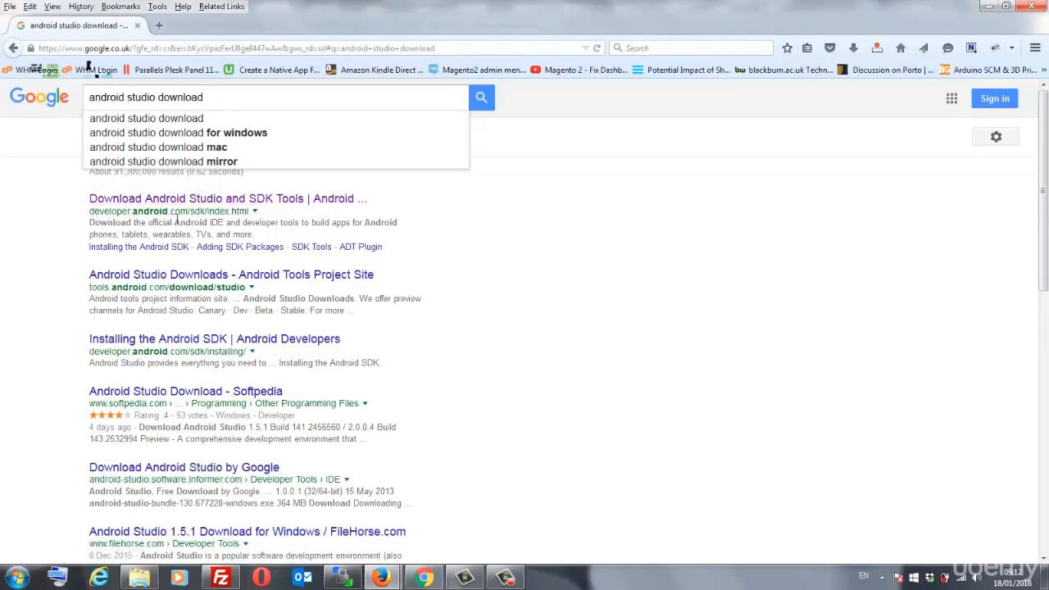
- Open the 'Download Android Studio and SDK Tools | Android Developers' search result
{"action": "left_click", "coordinate": [275, 200]}
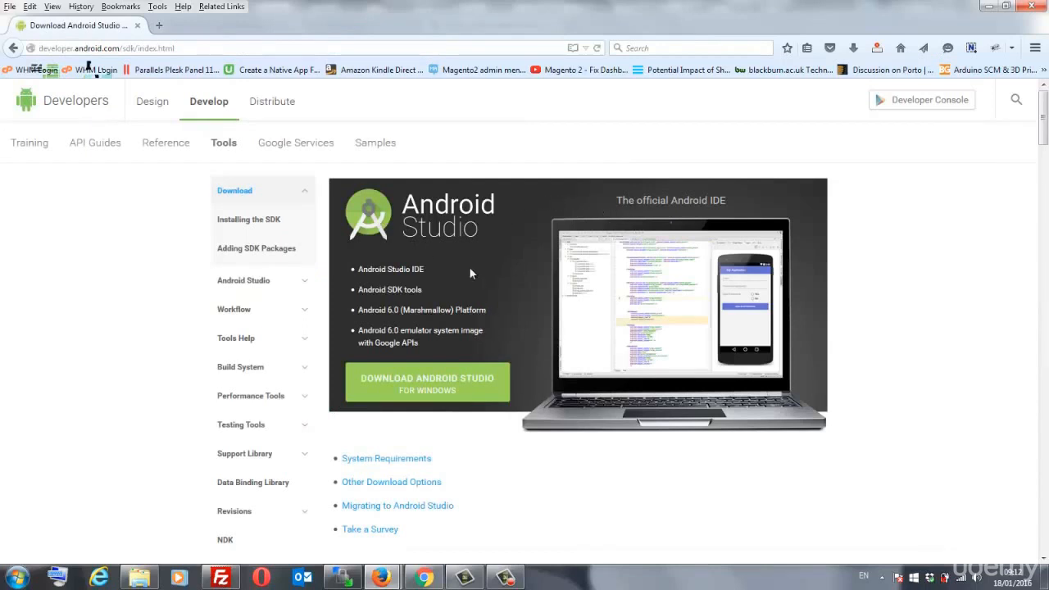
- Agree to the terms and start the Android Studio download for Windows
{"action": "left_click", "coordinate": [442, 392]}
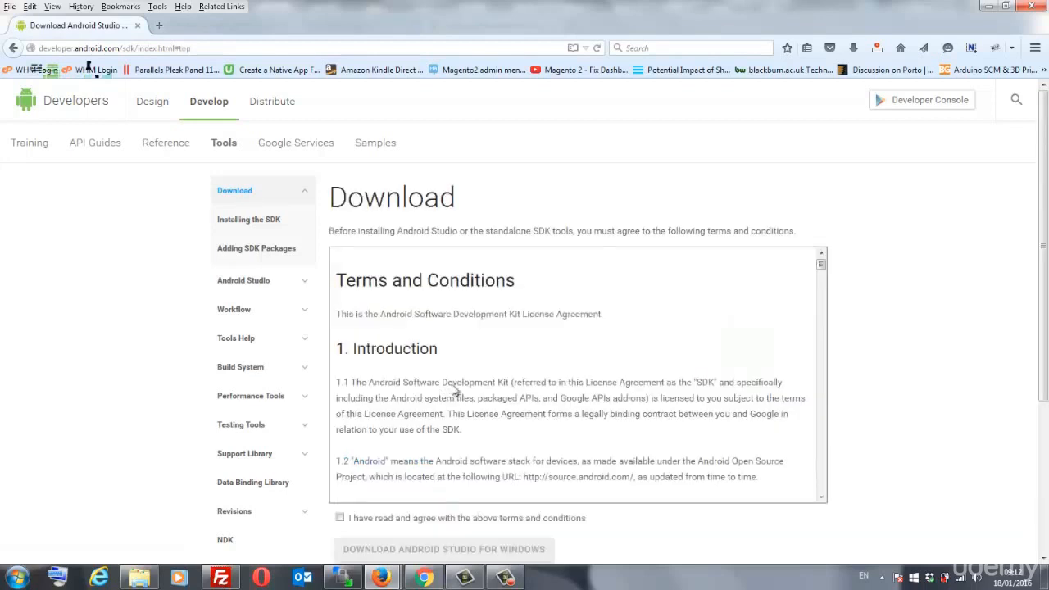
{"action": "scroll", "coordinate": [457, 352], "scroll_direction": "down", "scroll_amount": 1}
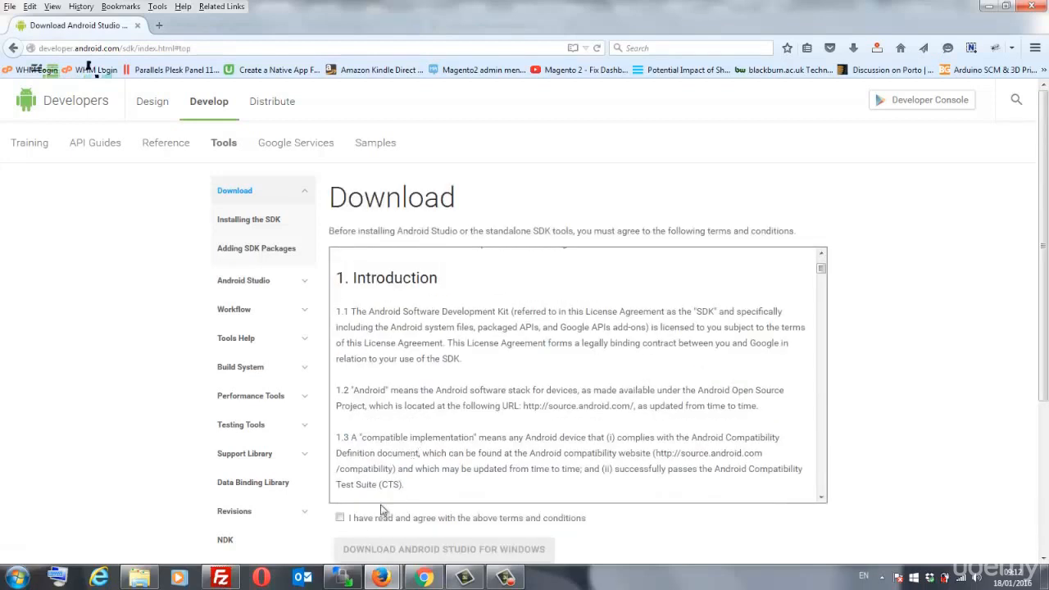
{"action": "left_click", "coordinate": [340, 519]}
{"action": "scroll", "coordinate": [456, 516], "scroll_direction": "down", "scroll_amount": 3}
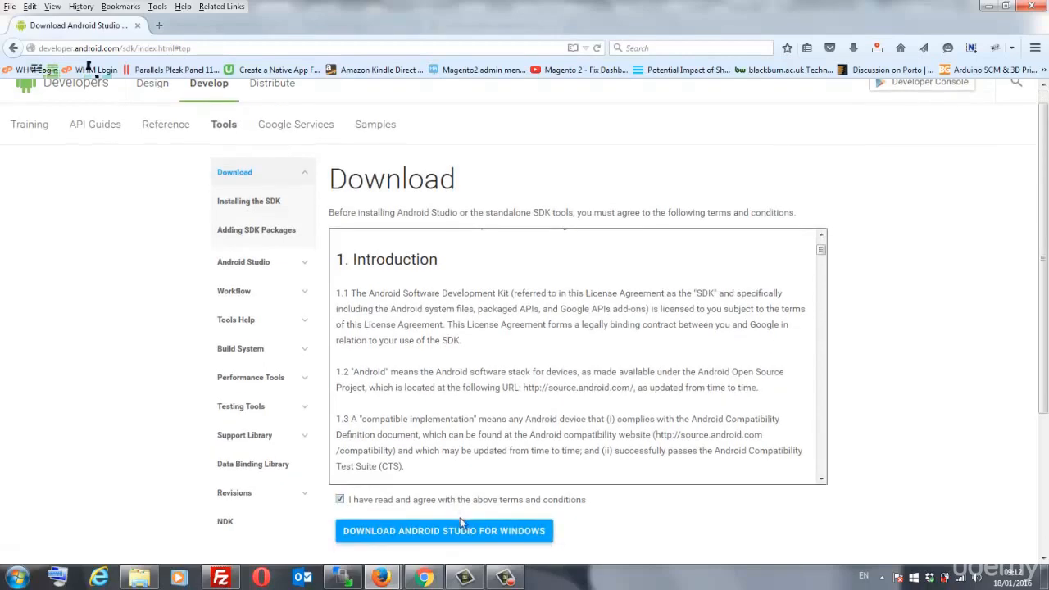
{"action": "left_click", "coordinate": [407, 401]}
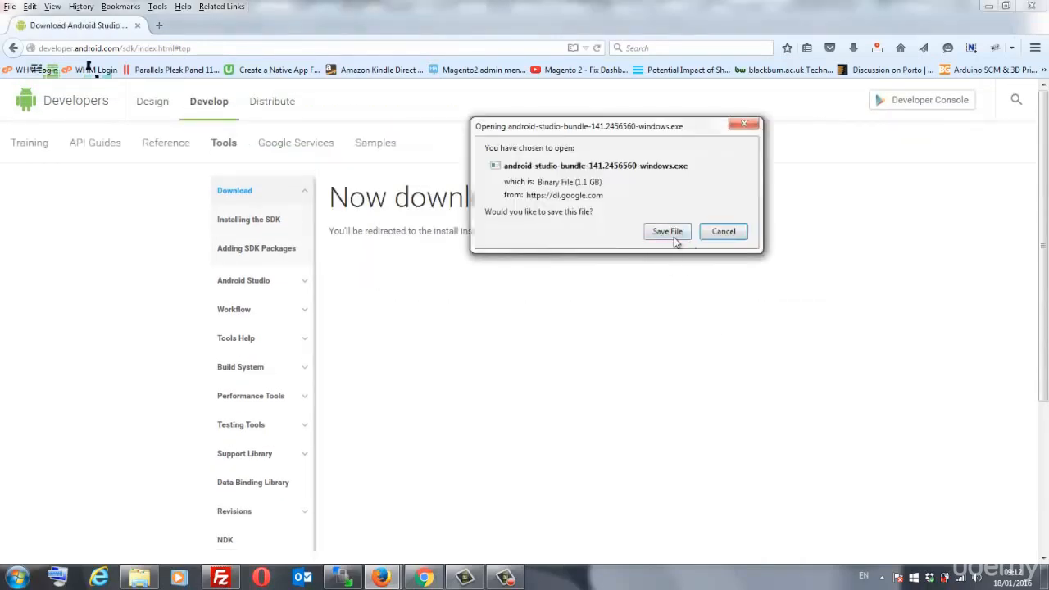
- Save the android-studio-bundle-141.2456560-windows.exe installer to the Downloads folder
{"action": "left_click", "coordinate": [676, 234]}
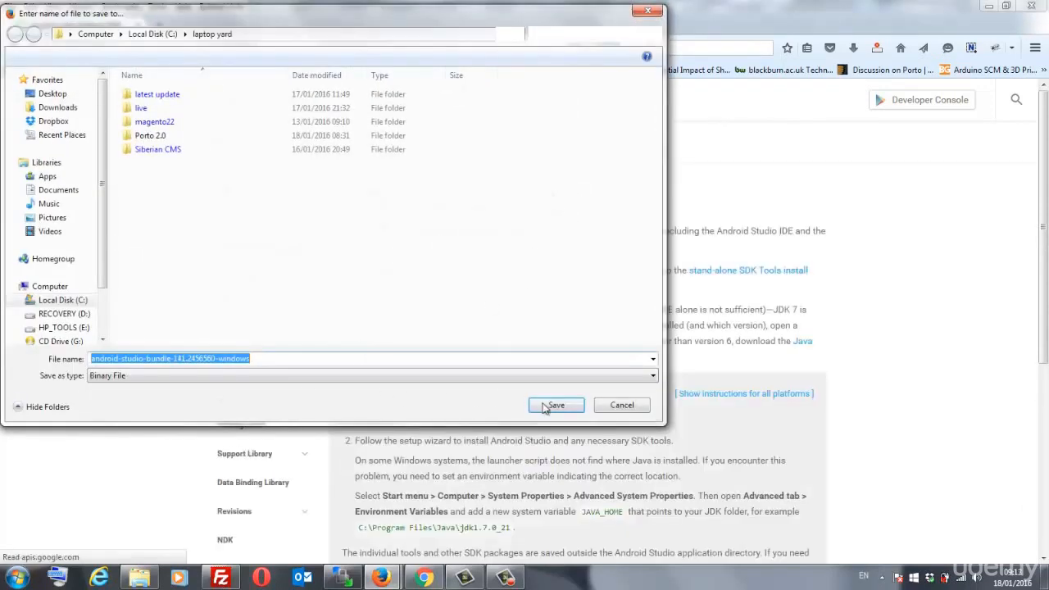
{"action": "left_click", "coordinate": [61, 107]}
{"action": "left_click", "coordinate": [535, 402]}
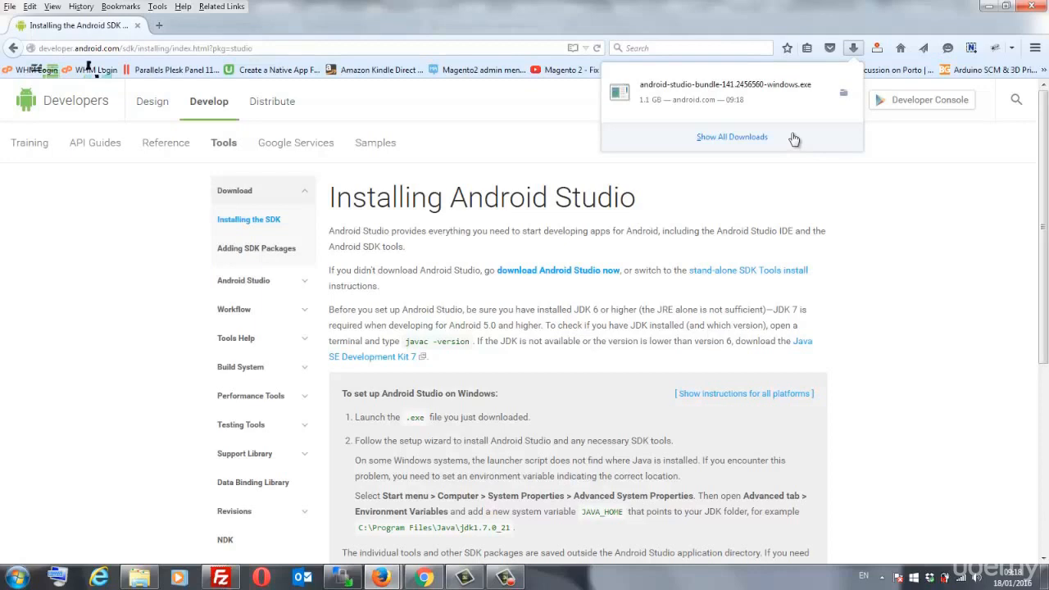
- Launch the downloaded Android Studio installer from Firefox's downloads list, allowing it to run
{"action": "left_click", "coordinate": [757, 116]}
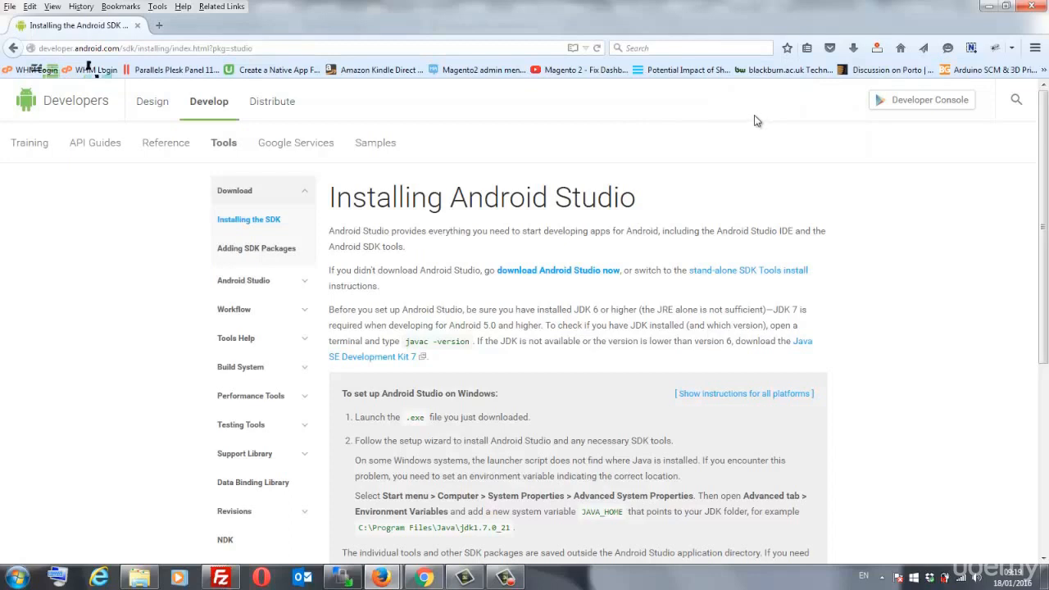
{"action": "left_click", "coordinate": [853, 47]}
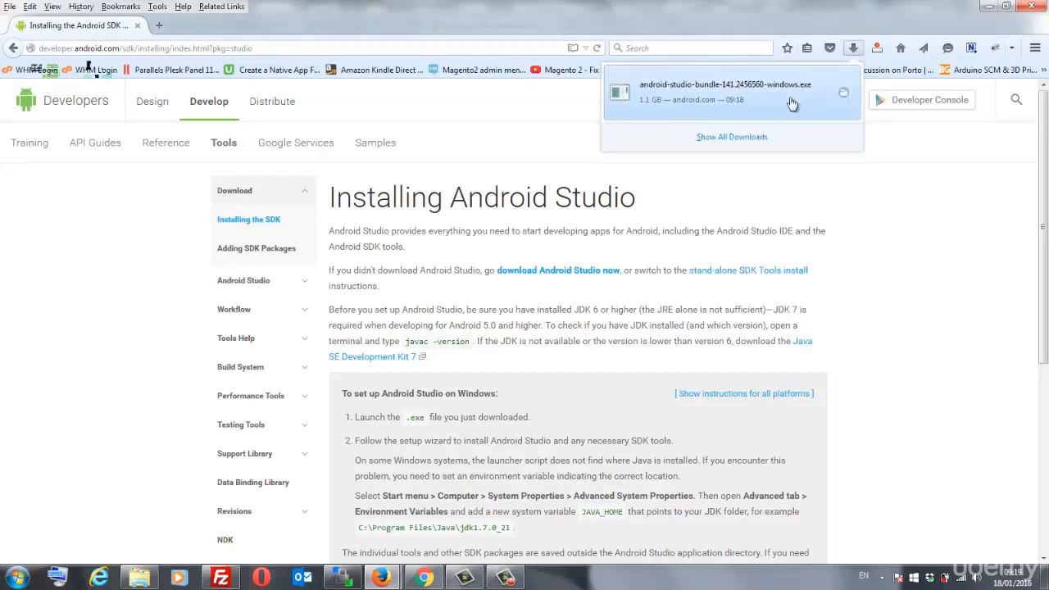
{"action": "left_click", "coordinate": [789, 97]}
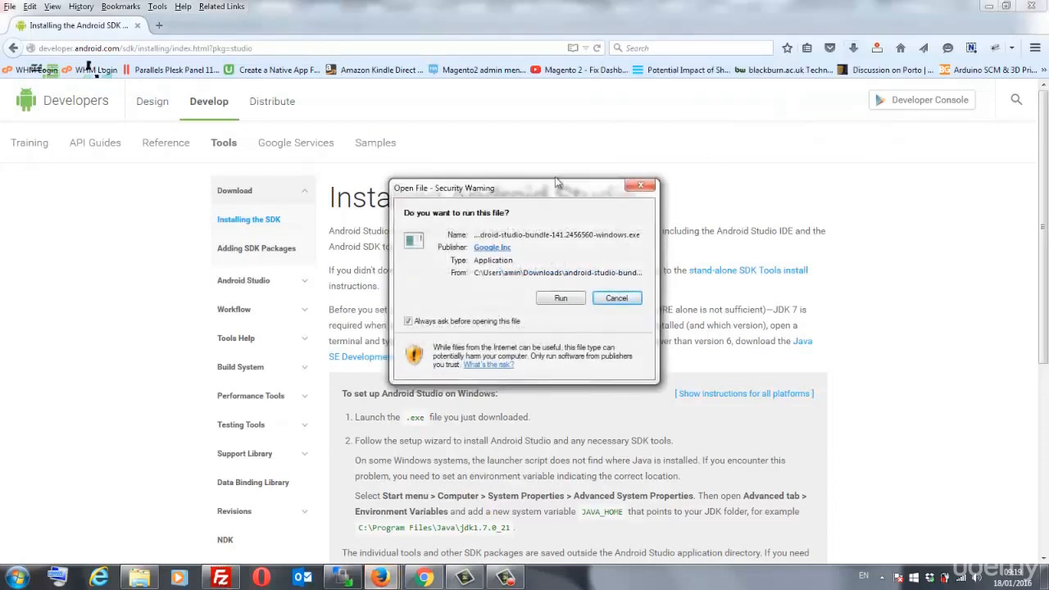
{"action": "left_click", "coordinate": [616, 297]}
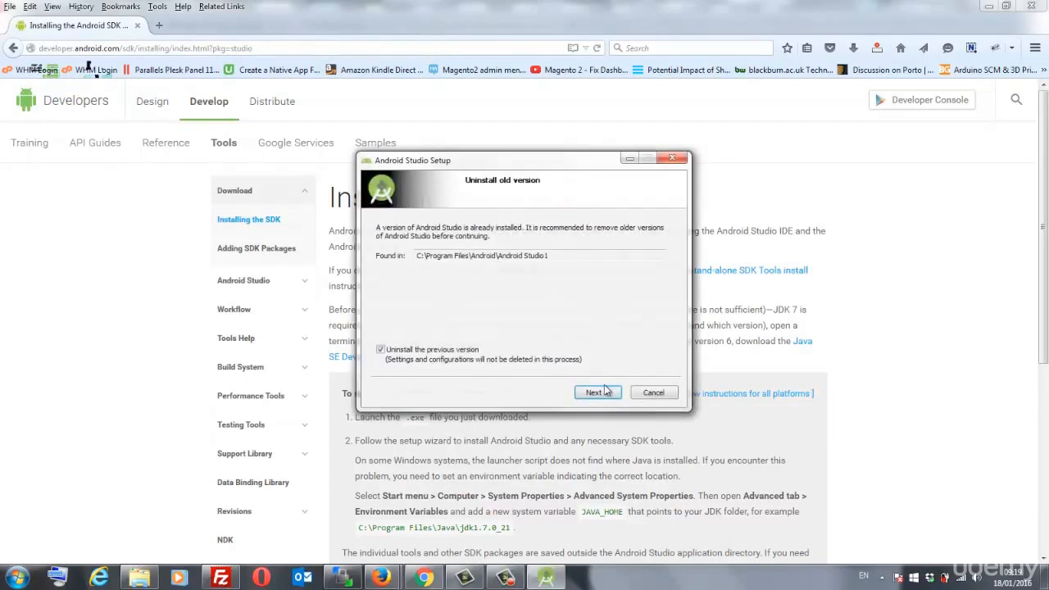
- Uninstall the previous Android Studio version and remove its files
{"action": "left_click", "coordinate": [597, 393]}
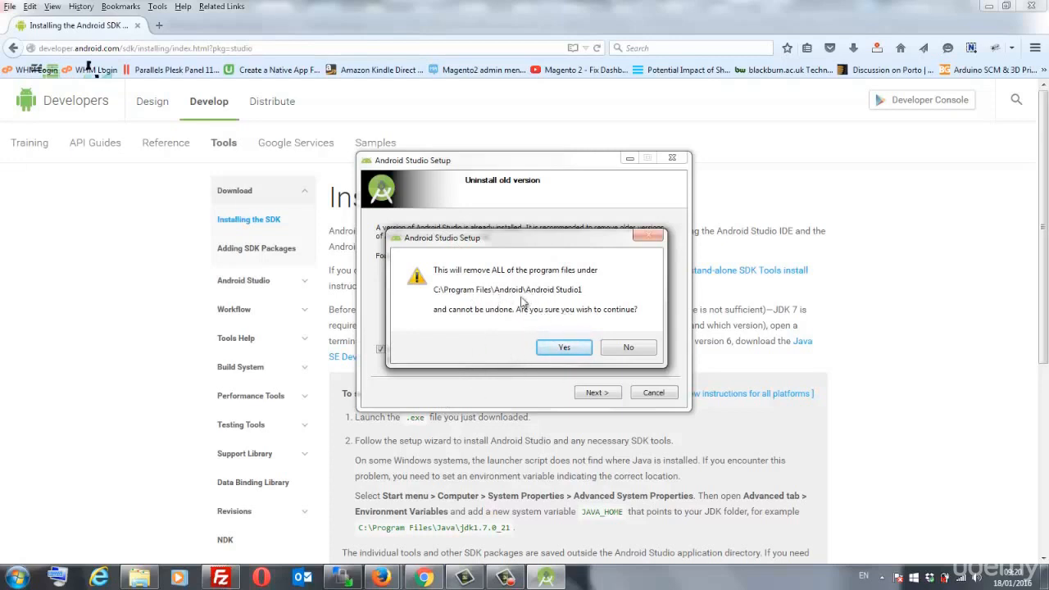
{"action": "left_click", "coordinate": [564, 350]}
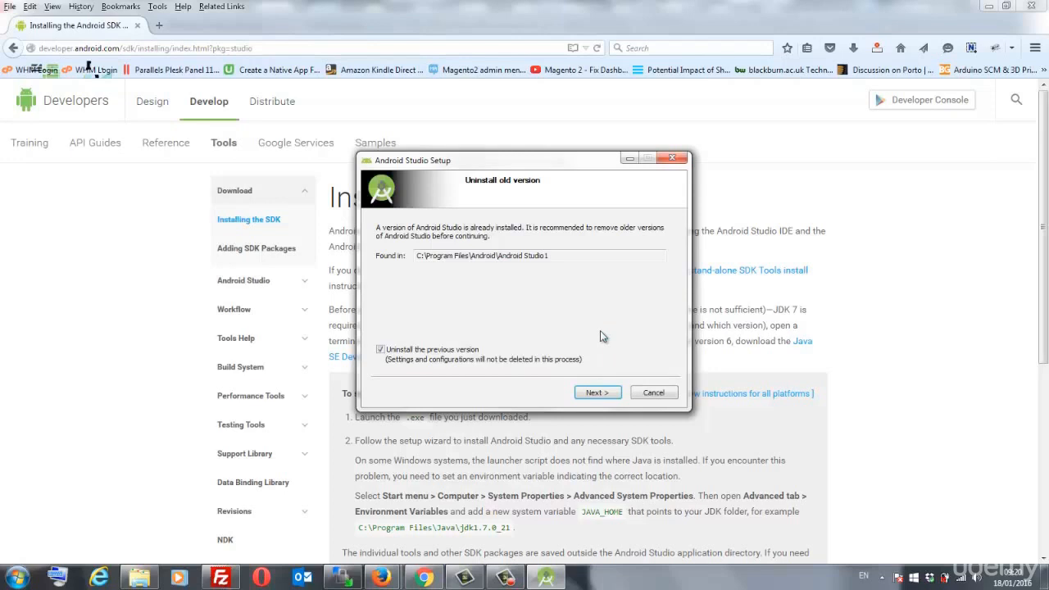
{"action": "left_click", "coordinate": [600, 392]}
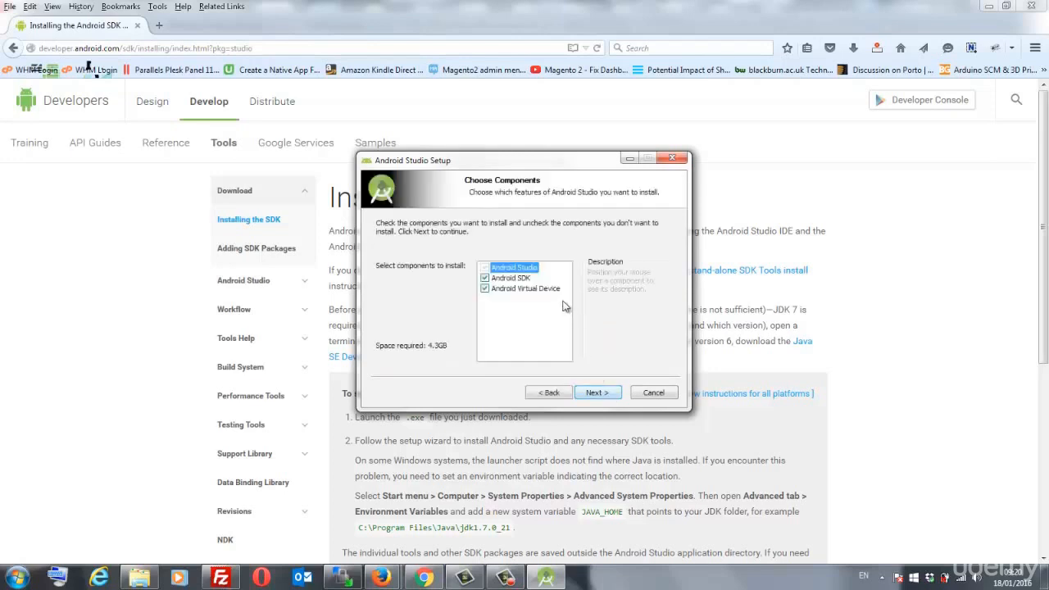
- Accept the default components, the license agreement and the default install locations
{"action": "left_click", "coordinate": [608, 393]}
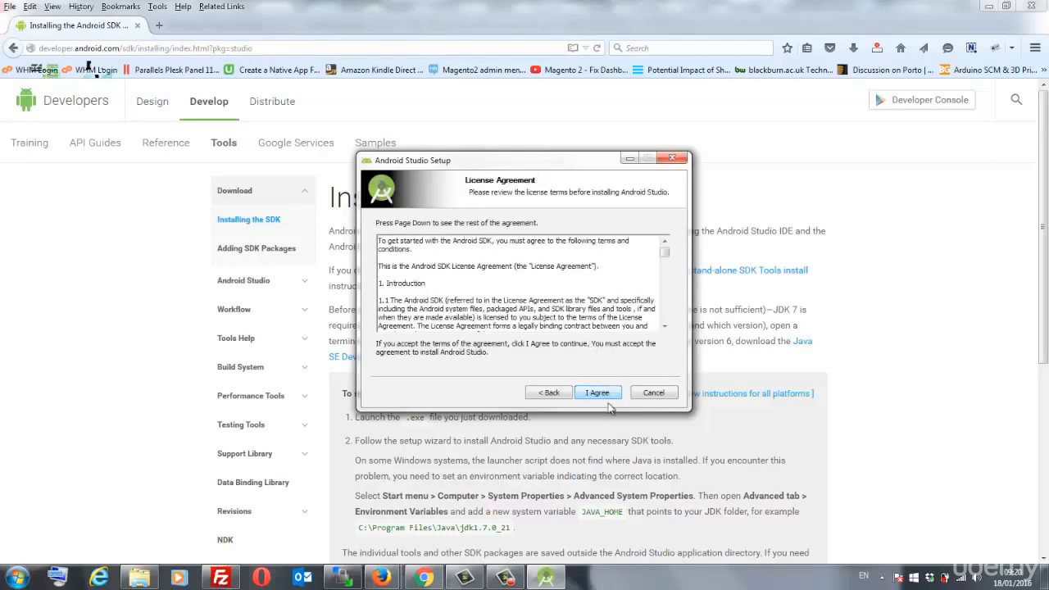
{"action": "left_click", "coordinate": [601, 396]}
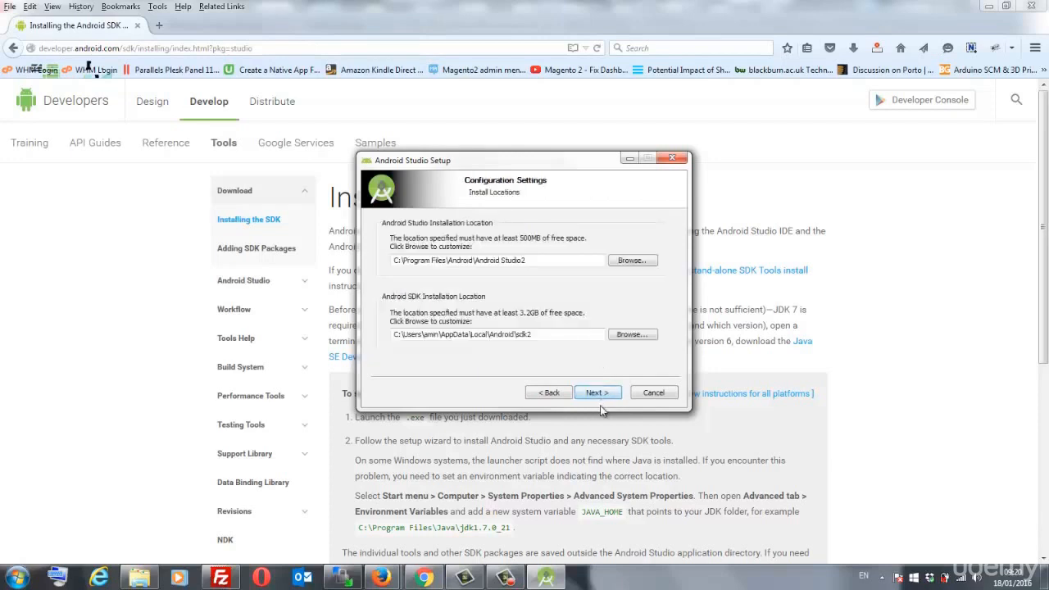
{"action": "left_click", "coordinate": [596, 395]}
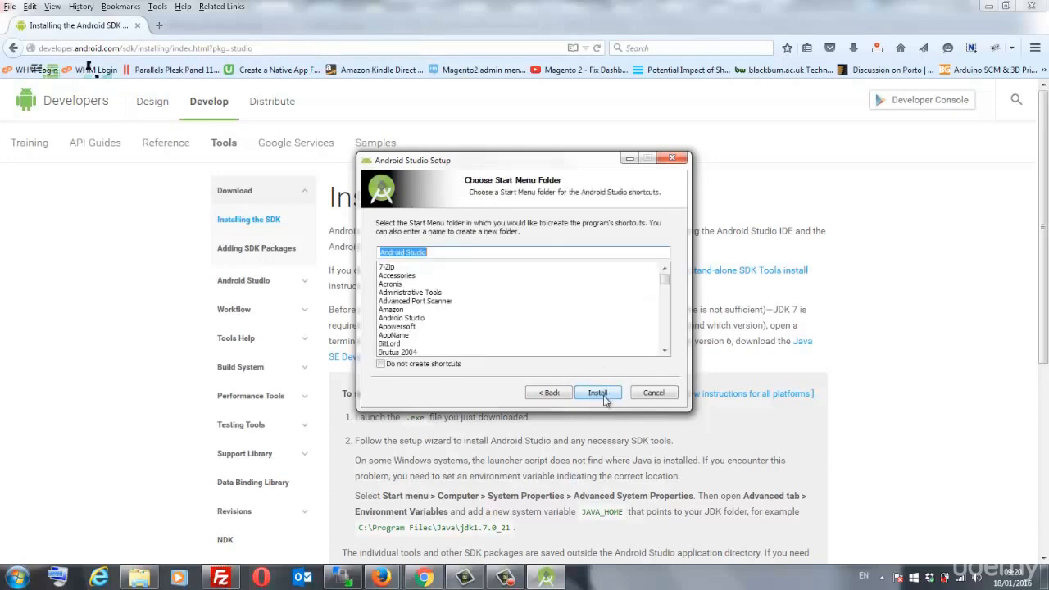
- Install Android Studio 1.5.1, then finish setup so it opens the apk project
{"action": "left_click", "coordinate": [600, 395]}
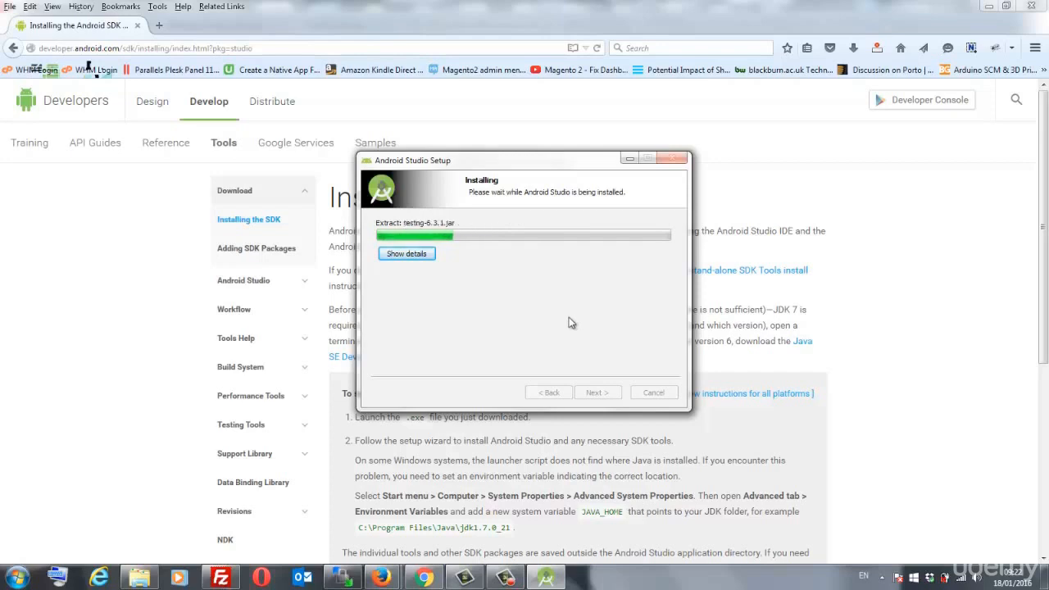
{"action": "left_click", "coordinate": [507, 577]}
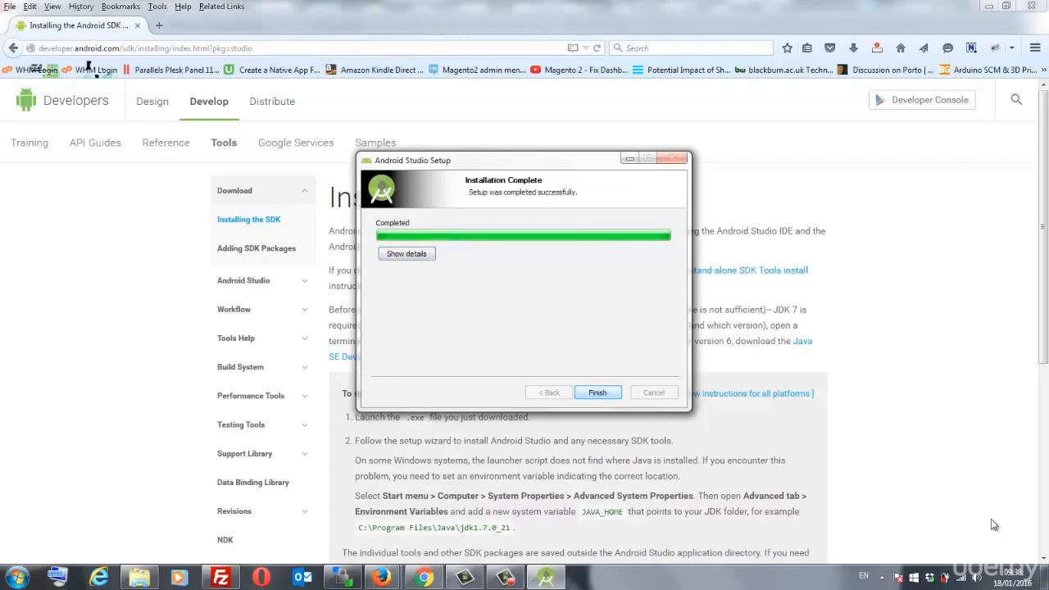
{"action": "key", "text": "Return"}
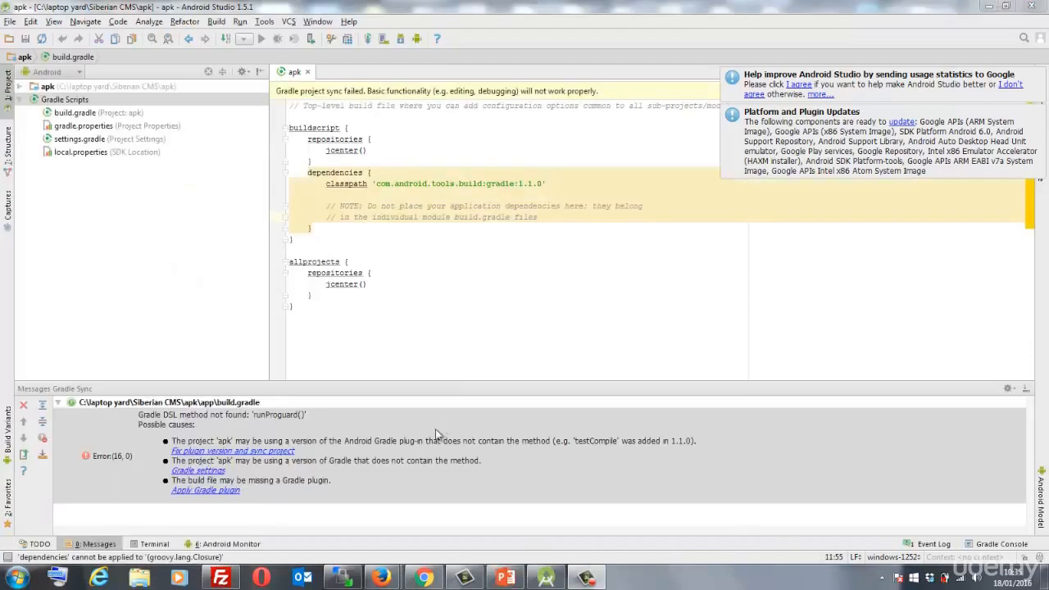
- Save the Siberian CMS Android Version source zip into the apk folder, then return to Android Studio
{"action": "mouse_move", "coordinate": [381, 578]}
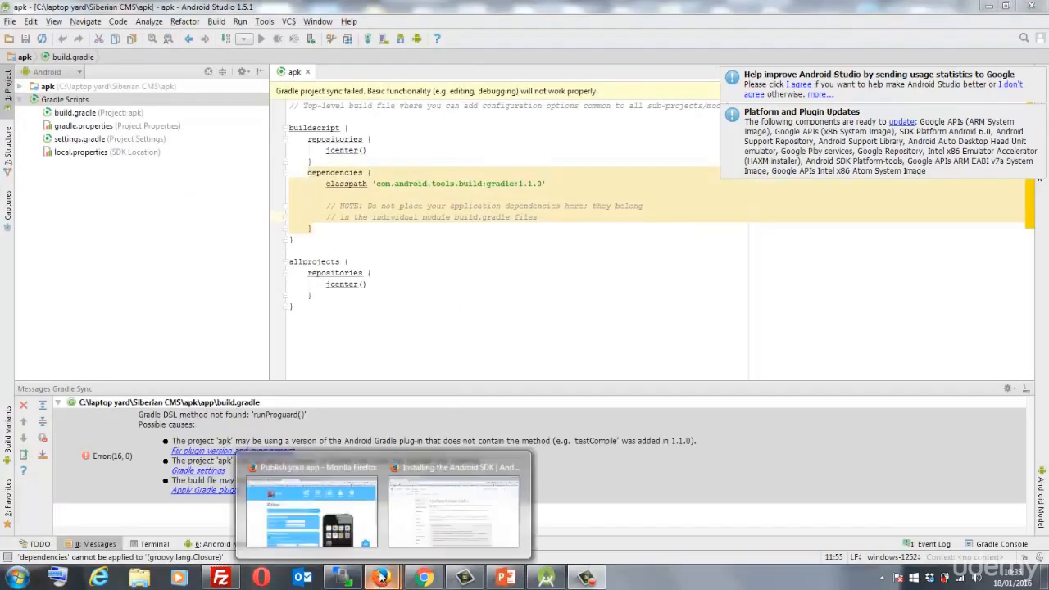
{"action": "left_click", "coordinate": [358, 536]}
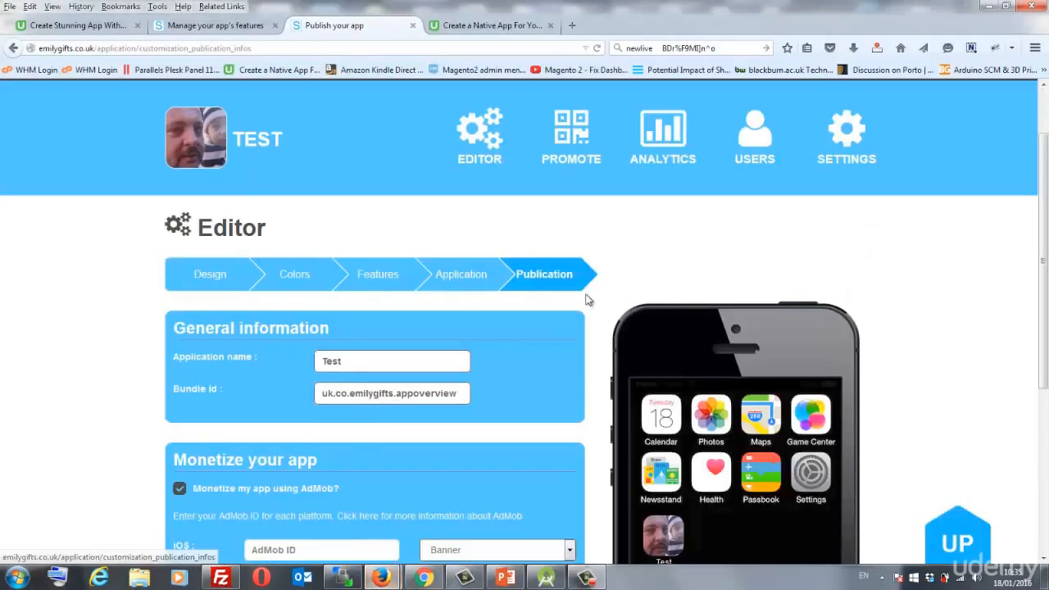
{"action": "scroll", "coordinate": [573, 322], "scroll_direction": "down", "scroll_amount": 2}
{"action": "scroll", "coordinate": [574, 322], "scroll_direction": "down", "scroll_amount": 5}
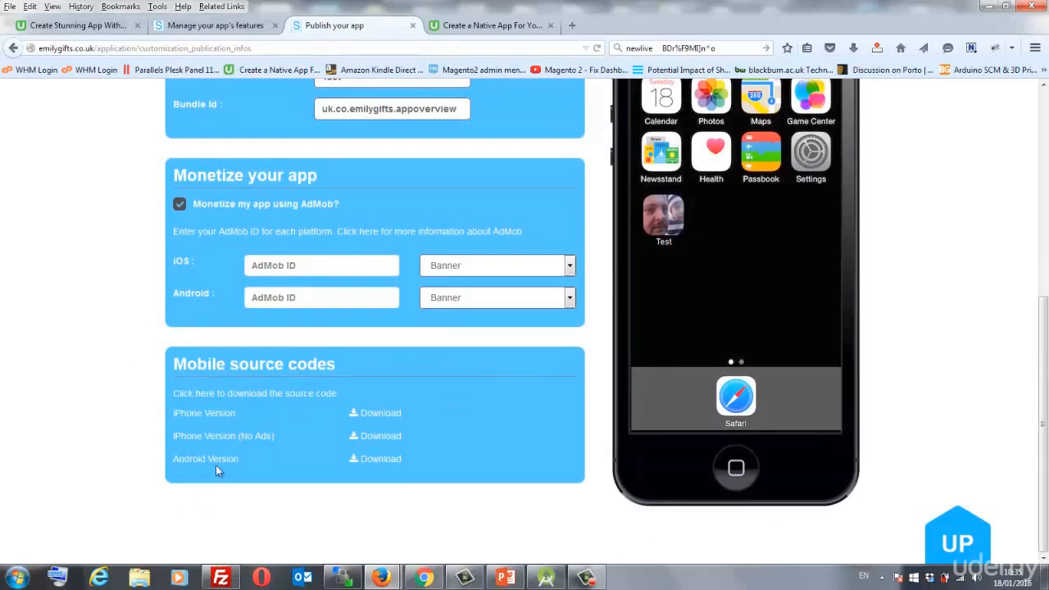
{"action": "left_click", "coordinate": [387, 463]}
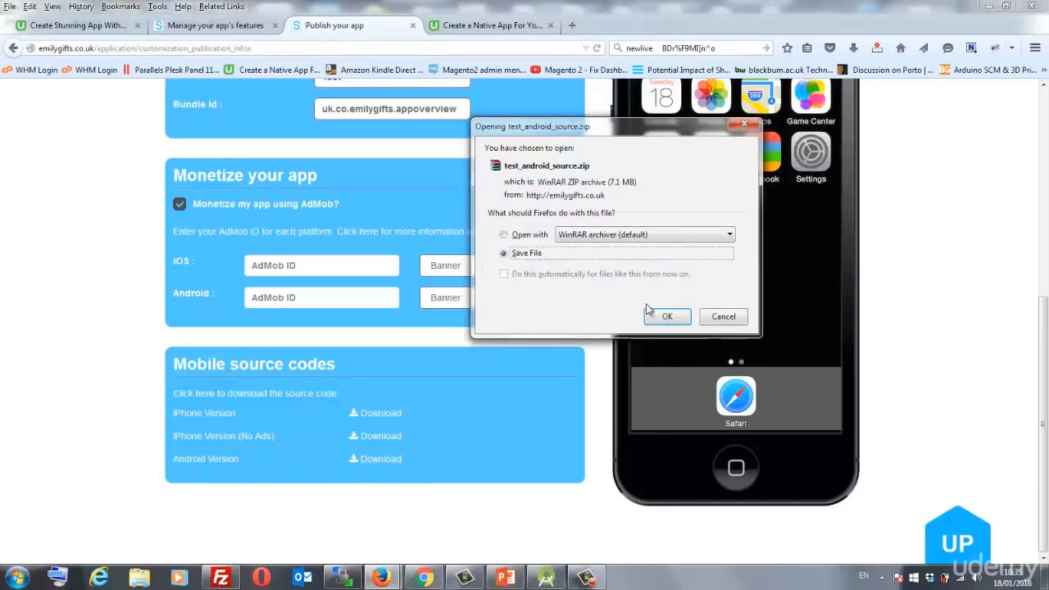
{"action": "left_click", "coordinate": [667, 335]}
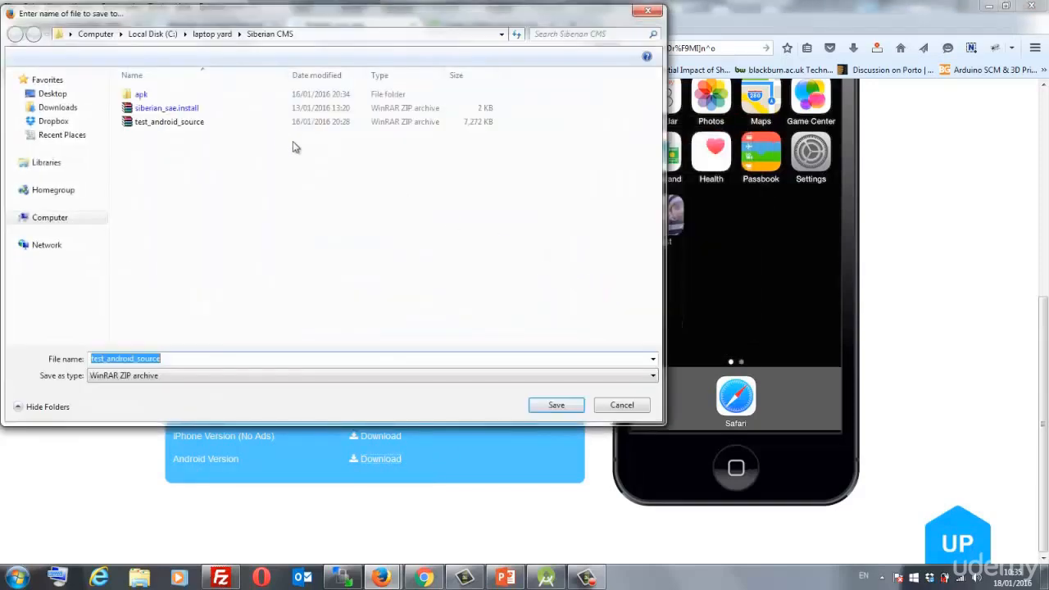
{"action": "double_click", "coordinate": [141, 97]}
{"action": "left_click", "coordinate": [548, 405]}
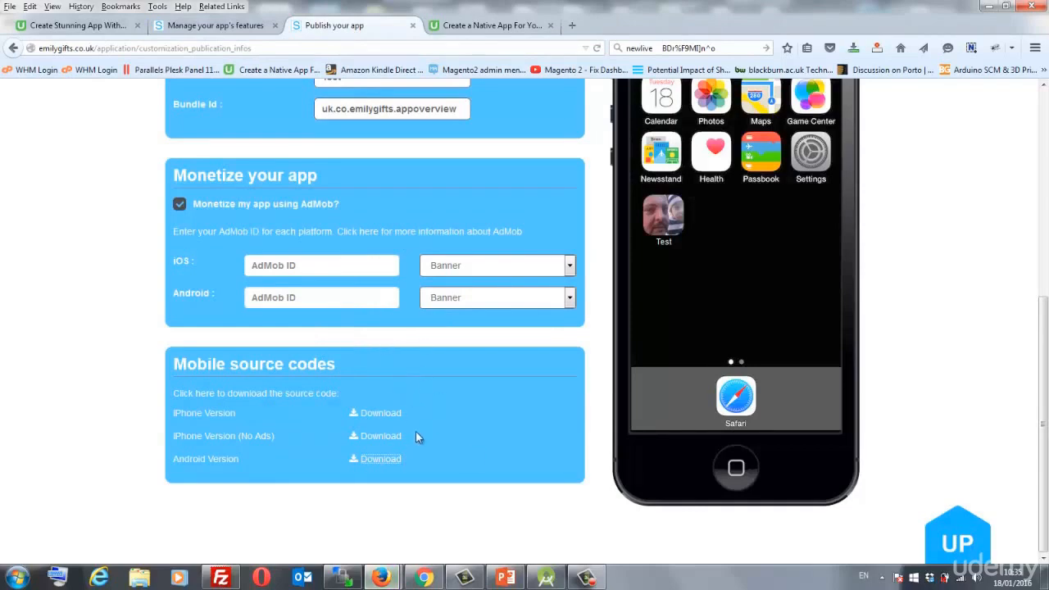
{"action": "left_click", "coordinate": [551, 575]}
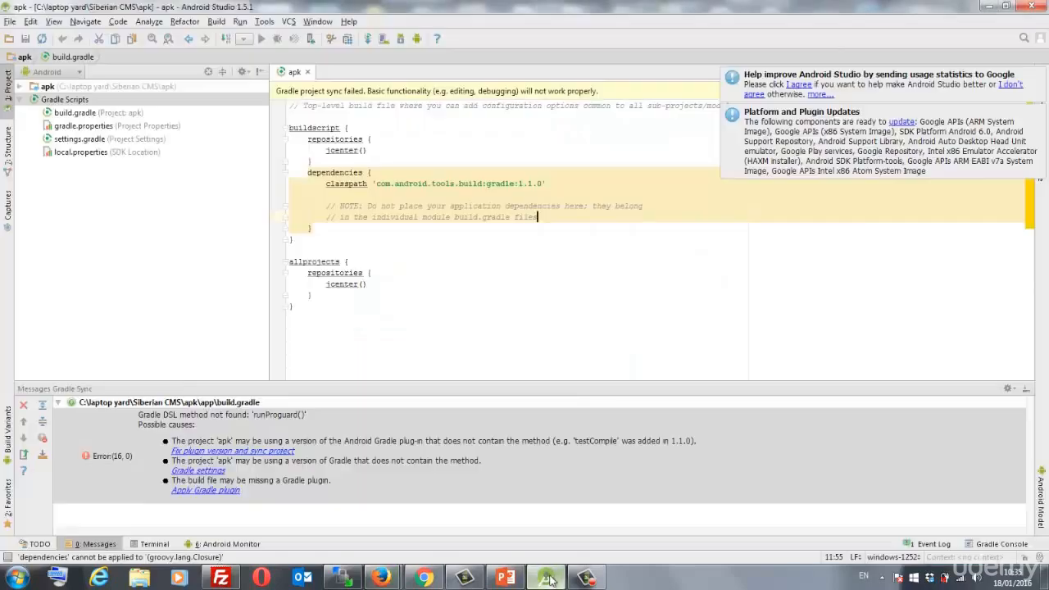
- Re-import the Siberian CMS\apk Gradle project from the File menu
{"action": "left_click", "coordinate": [8, 22]}
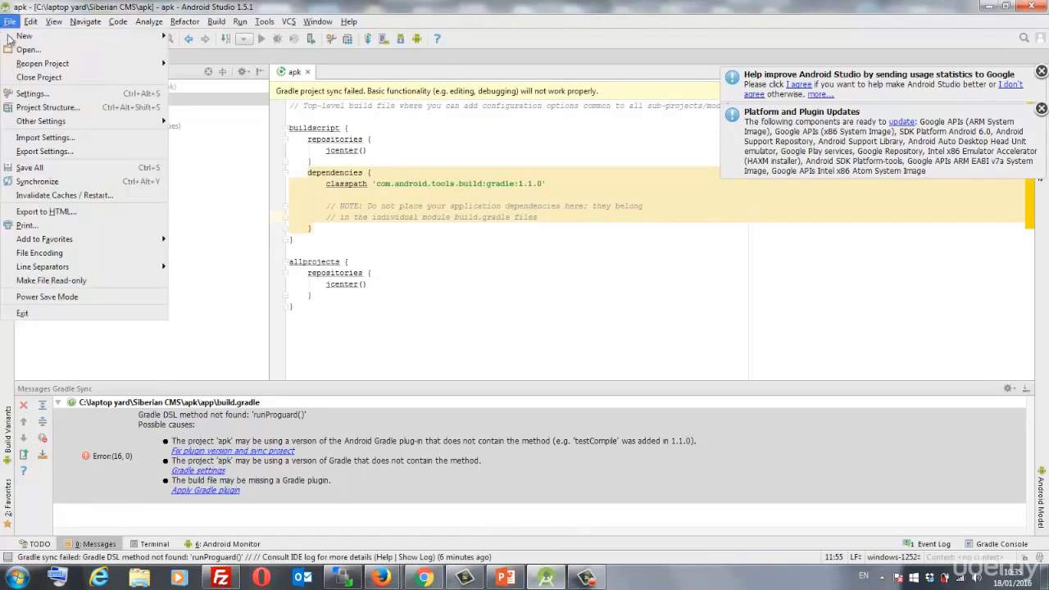
{"action": "mouse_move", "coordinate": [56, 38]}
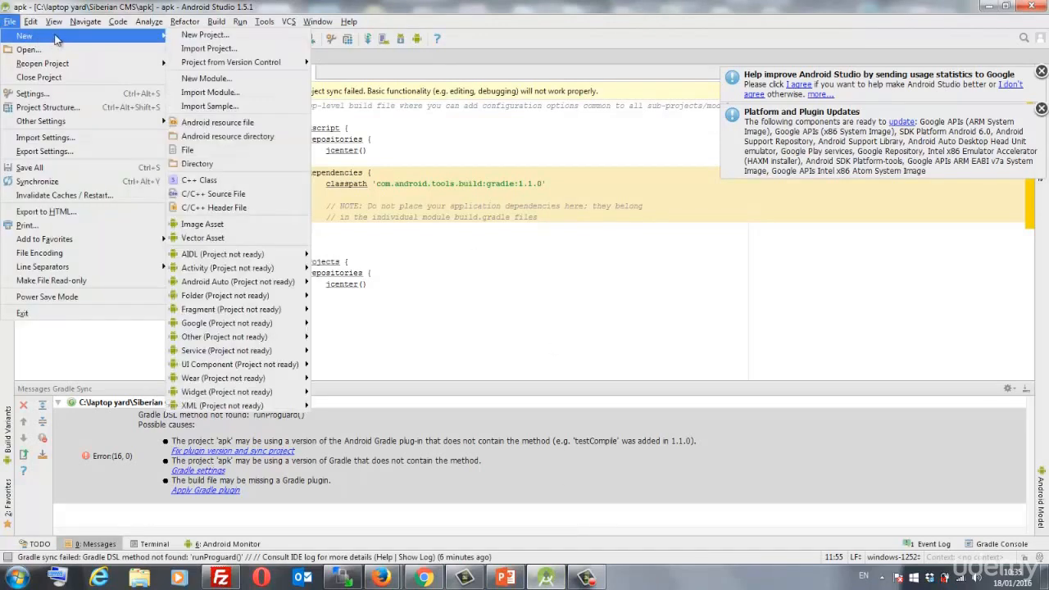
{"action": "left_click", "coordinate": [220, 49]}
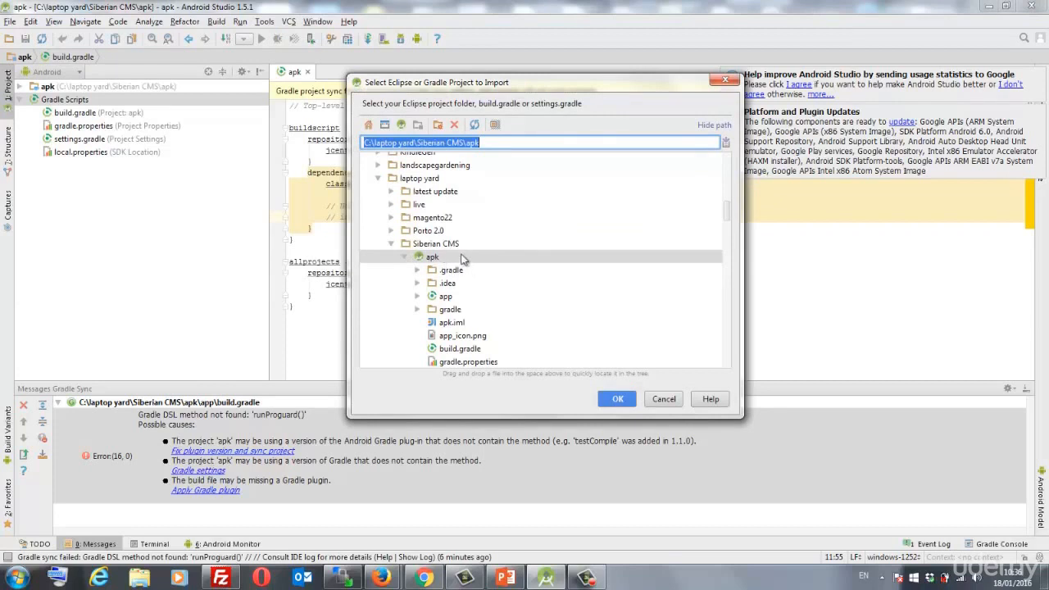
{"action": "left_click", "coordinate": [610, 399]}
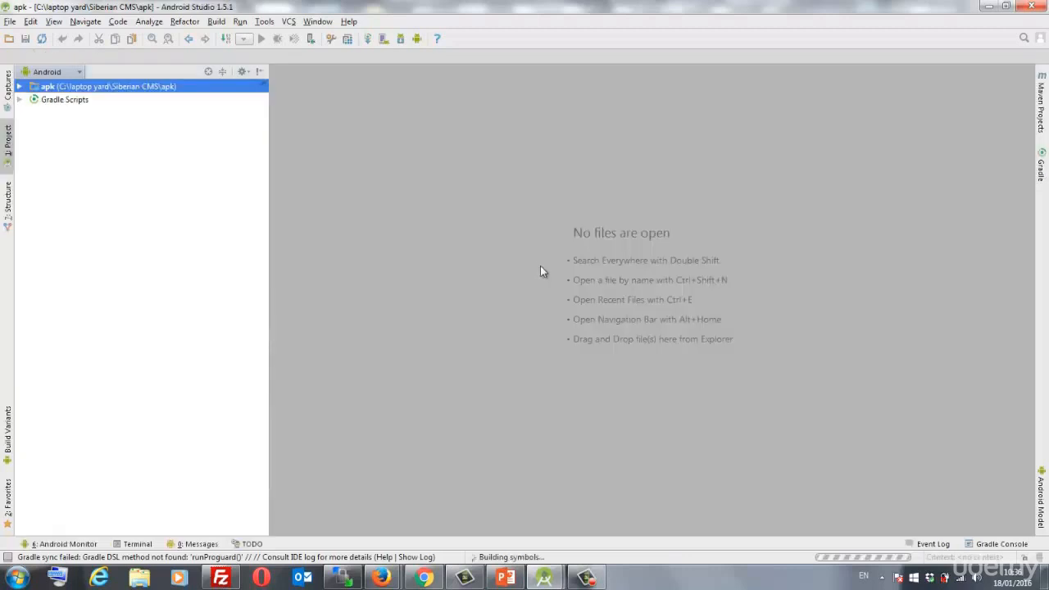
- Review the installed tools on the SDK Manager's SDK Tools tab, then close it
{"action": "left_click", "coordinate": [404, 38]}
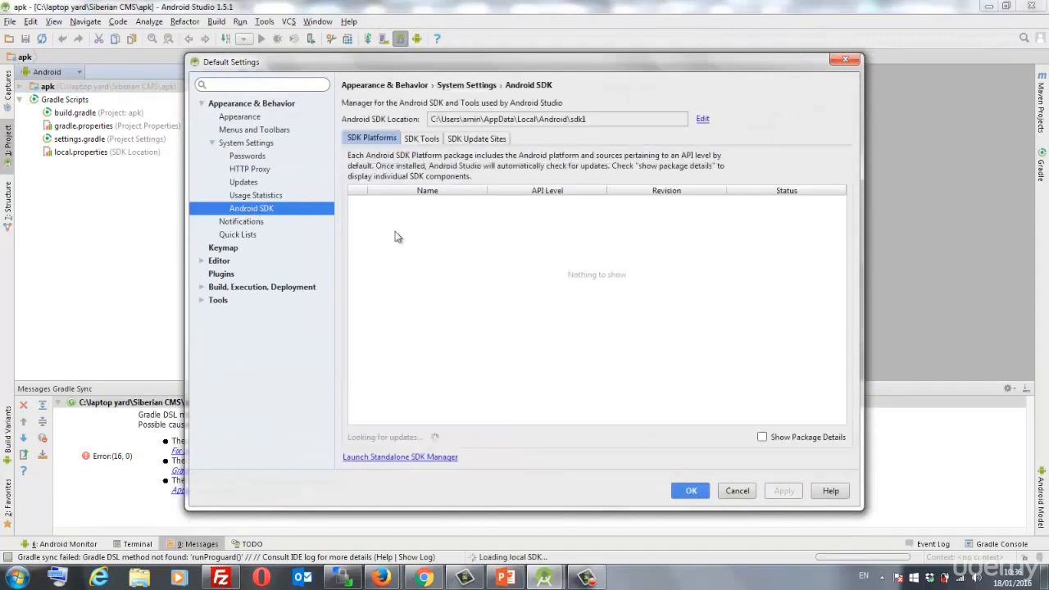
{"action": "left_click", "coordinate": [421, 140]}
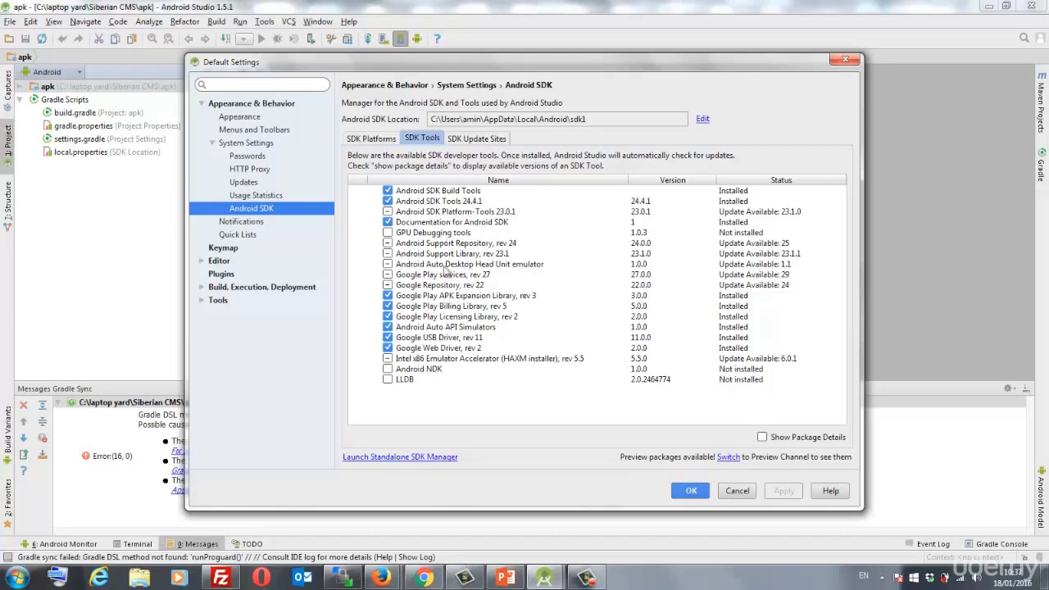
{"action": "left_click", "coordinate": [692, 491]}
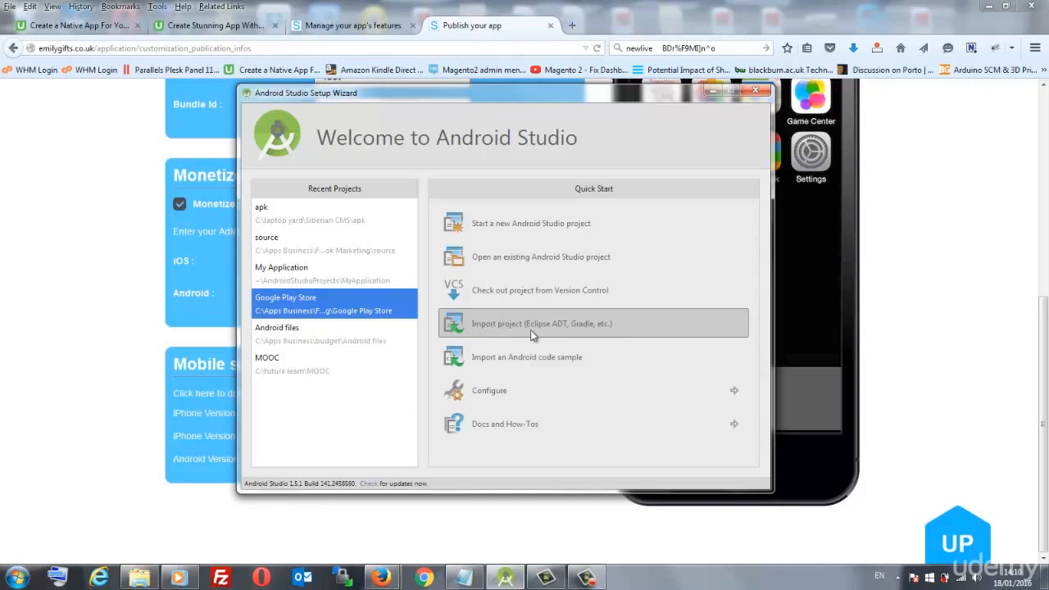
- Choose Import project (Eclipse ADT, Gradle, etc.) on the Welcome screen
{"action": "left_click", "coordinate": [503, 325]}
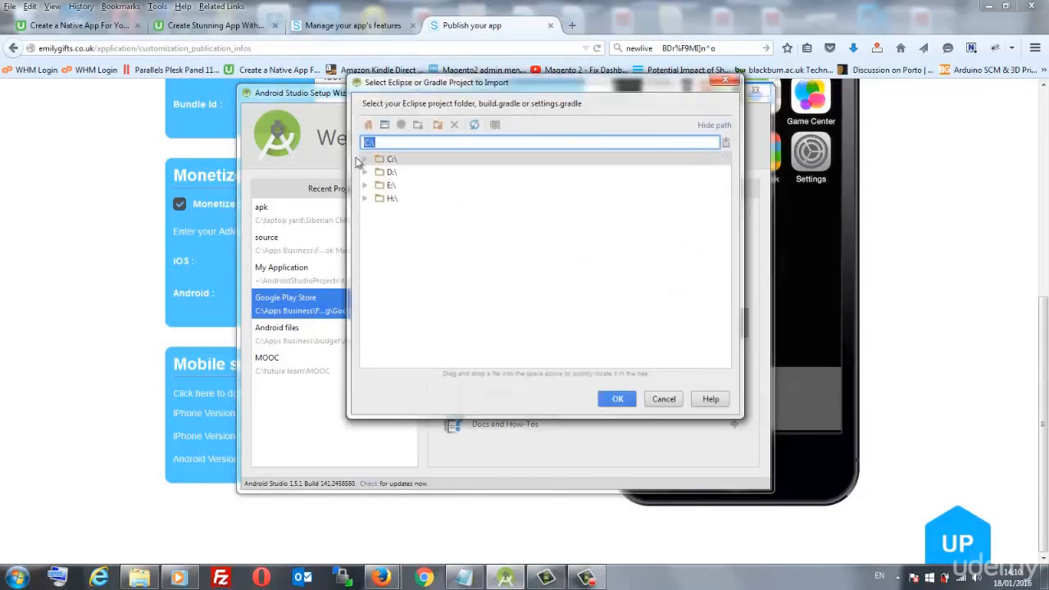
- Import the Test App Files project from C:\laptop yard\Siberian CMS
{"action": "left_click", "coordinate": [365, 159]}
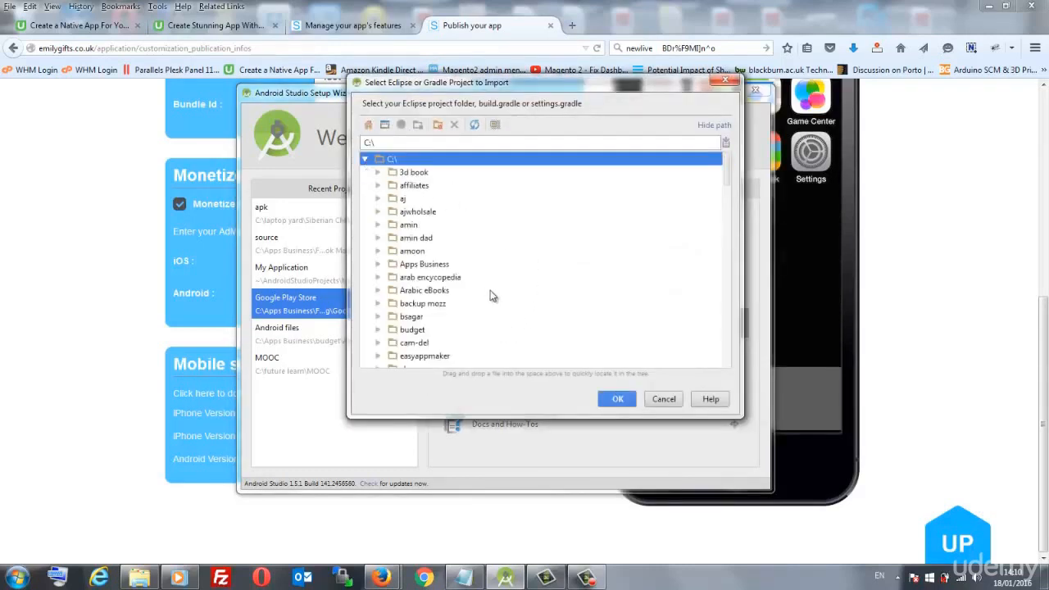
{"action": "scroll", "coordinate": [492, 299], "scroll_direction": "down", "scroll_amount": 4}
{"action": "scroll", "coordinate": [493, 304], "scroll_direction": "down", "scroll_amount": 1}
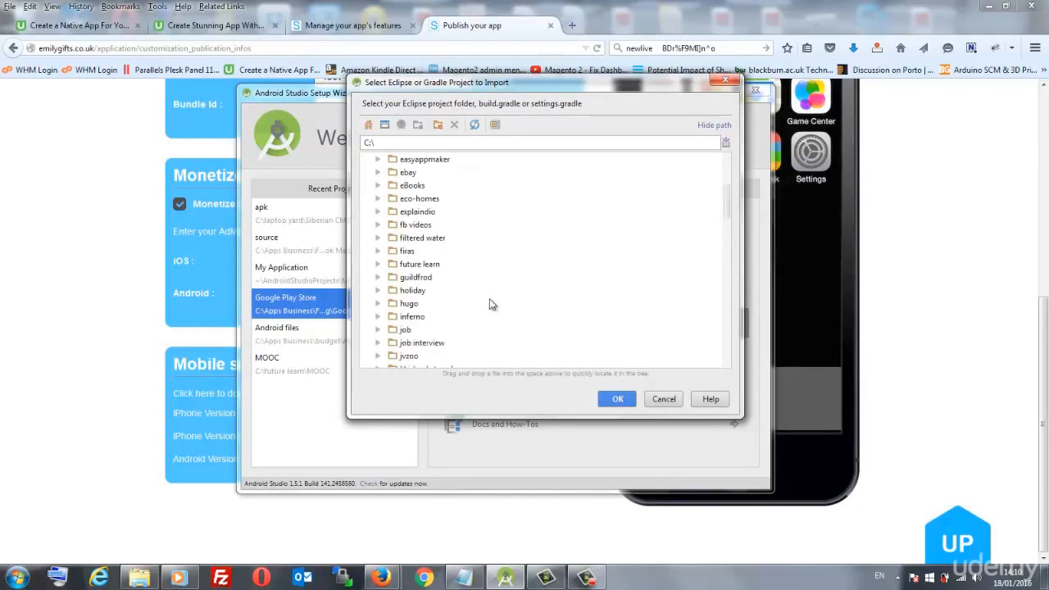
{"action": "scroll", "coordinate": [463, 306], "scroll_direction": "down", "scroll_amount": 3}
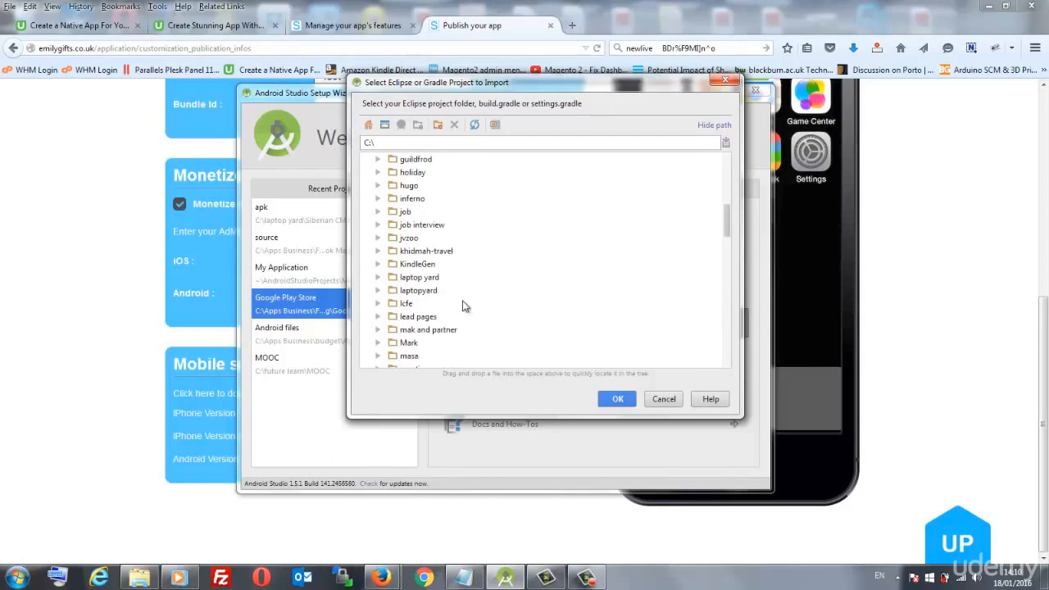
{"action": "left_click", "coordinate": [377, 290]}
{"action": "left_click", "coordinate": [378, 277]}
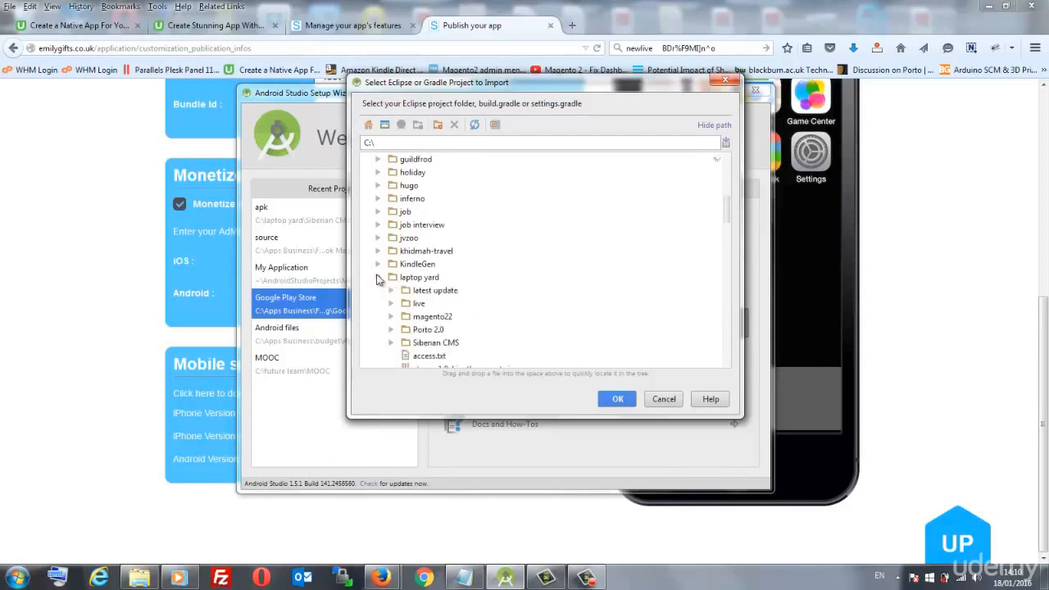
{"action": "left_click", "coordinate": [391, 342]}
{"action": "left_click", "coordinate": [443, 358]}
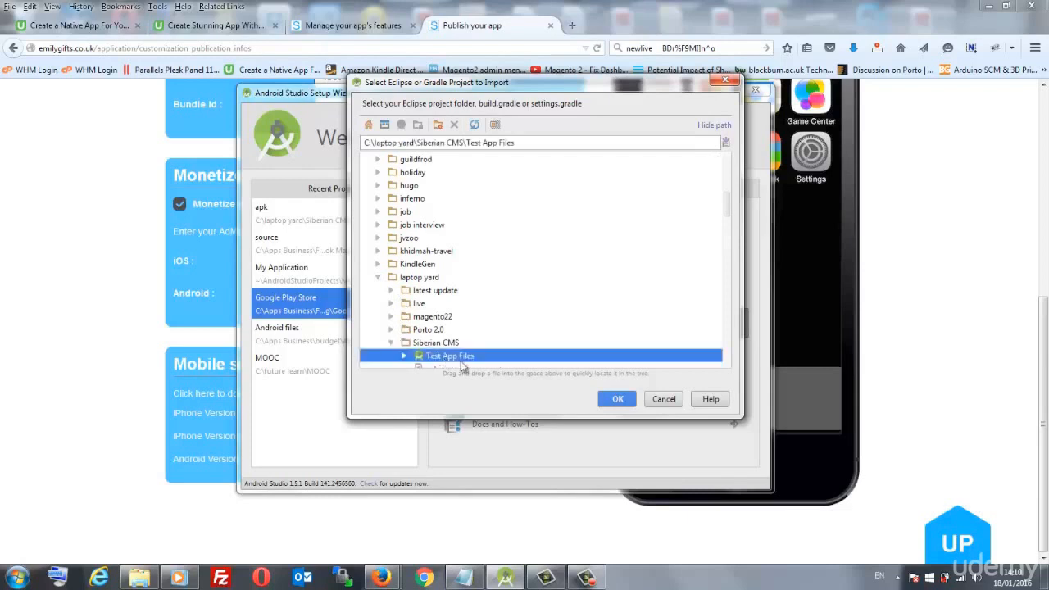
{"action": "left_click", "coordinate": [616, 401]}
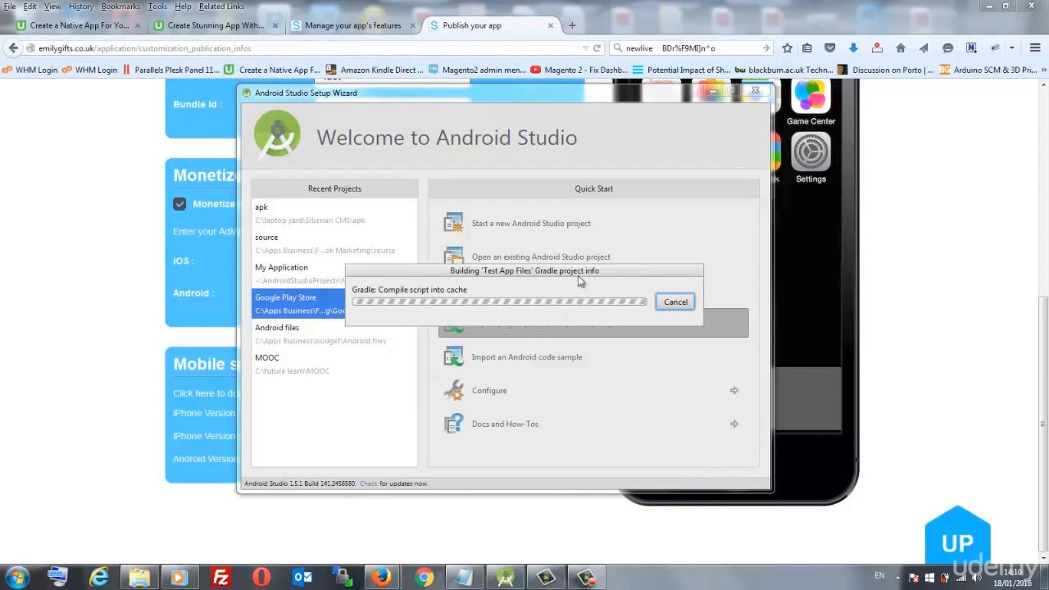
- Move the Gradle progress window aside while the Test App Files project info builds
{"action": "left_click_drag", "start_coordinate": [584, 269], "coordinate": [645, 222]}
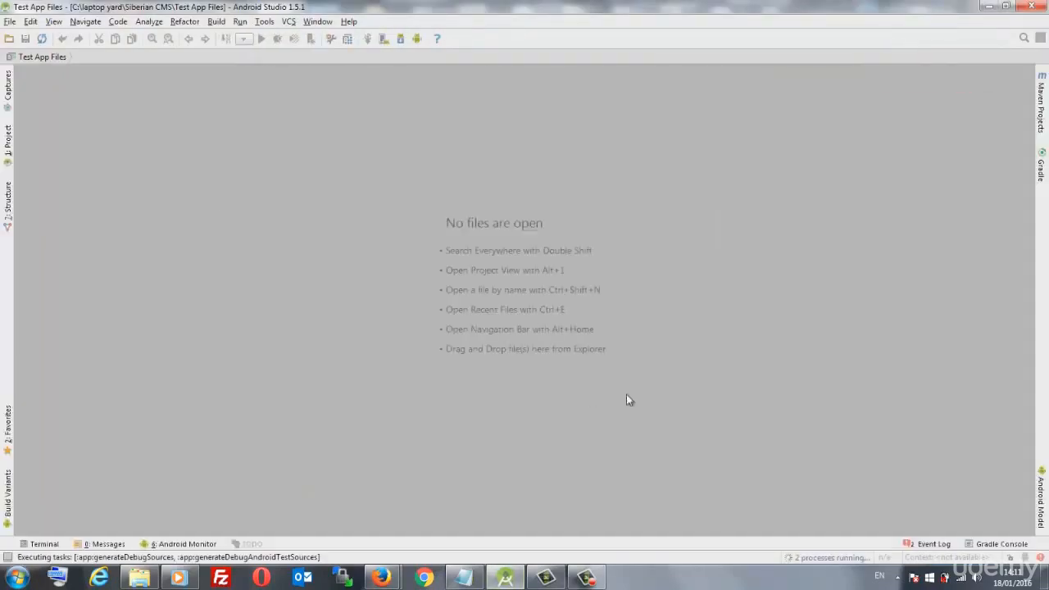
- Check the background Gradle build, then cancel the Device Chooser without running the app
{"action": "left_click", "coordinate": [830, 561]}
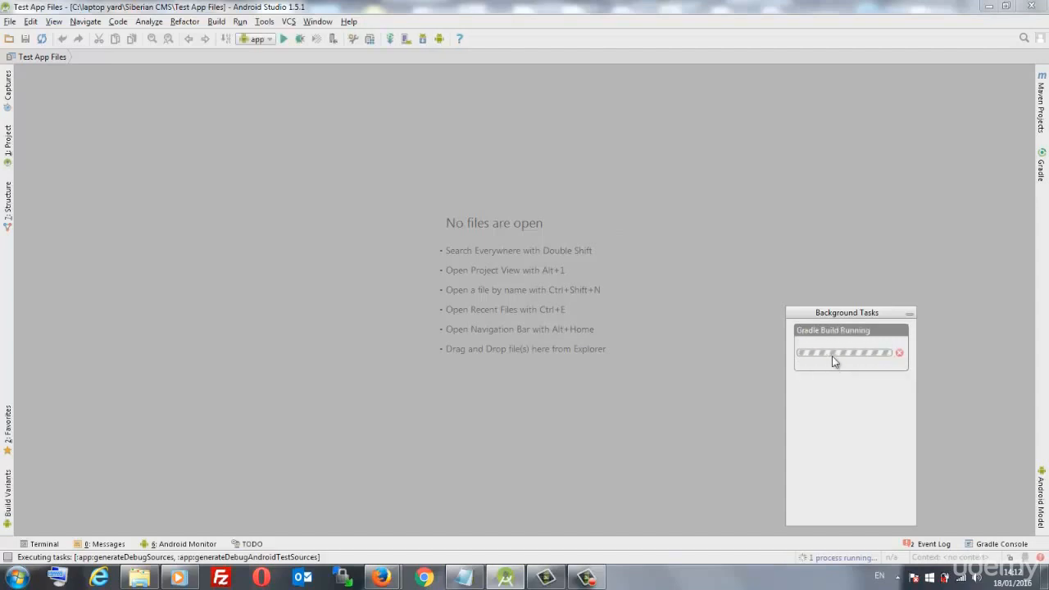
{"action": "left_click", "coordinate": [282, 39]}
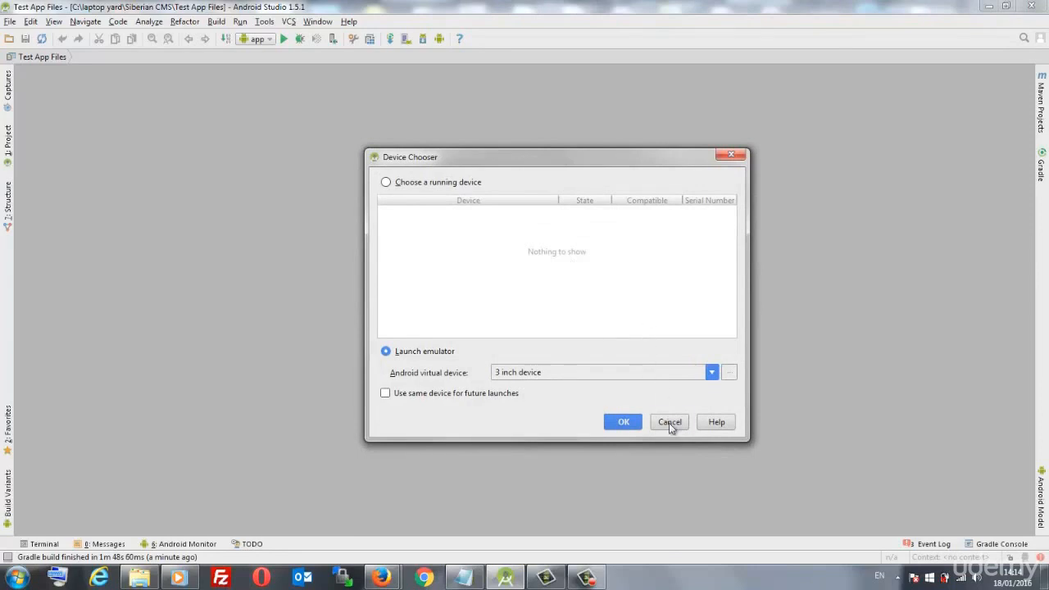
{"action": "left_click", "coordinate": [669, 423]}
- Show the Project file tree and expand Gradle Scripts to list the build files
{"action": "left_click", "coordinate": [10, 144]}
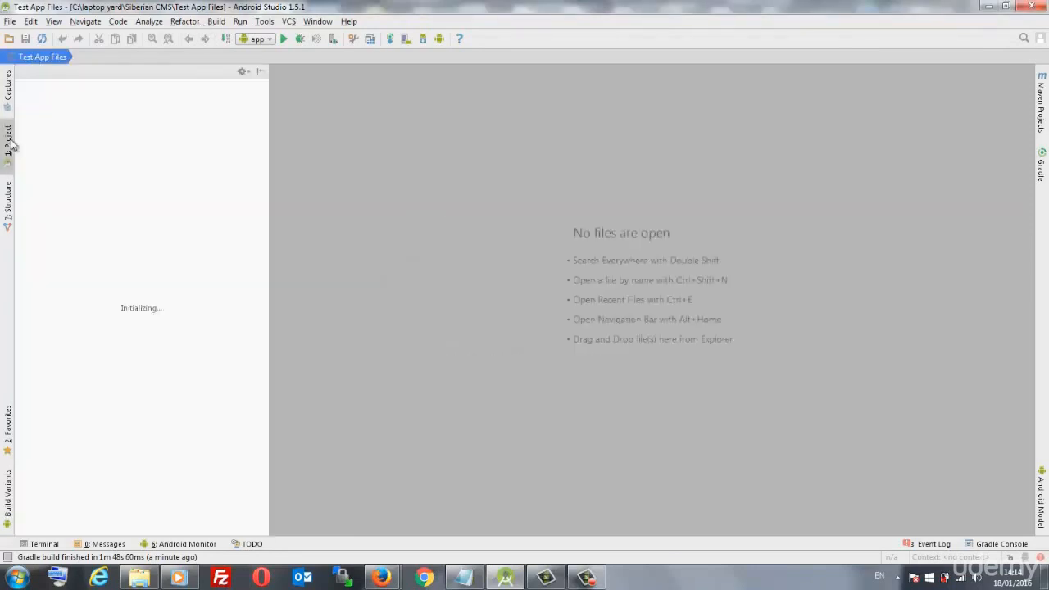
{"action": "left_click", "coordinate": [10, 143]}
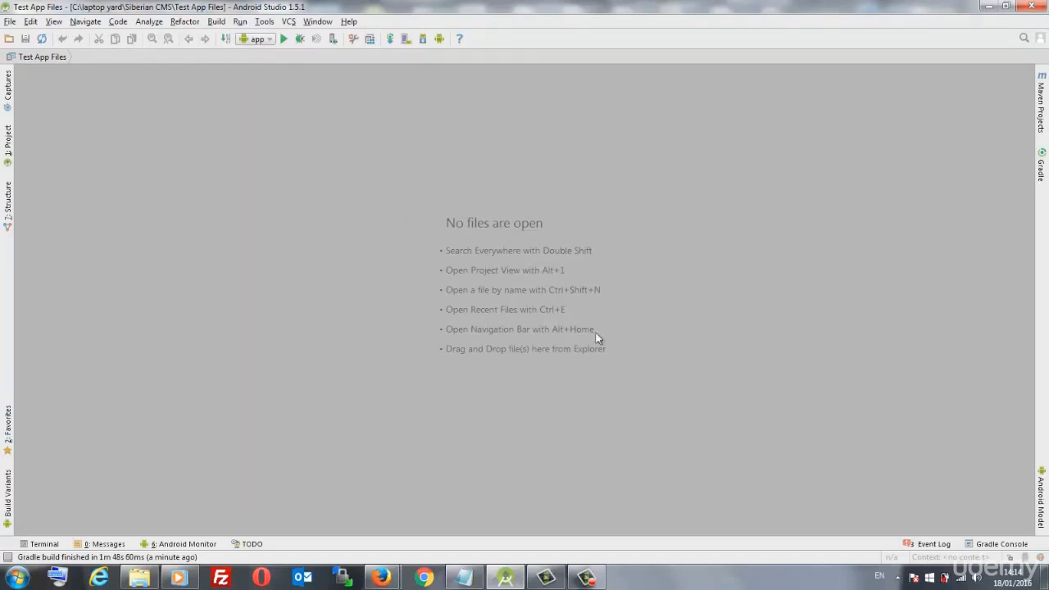
{"action": "left_click", "coordinate": [10, 161]}
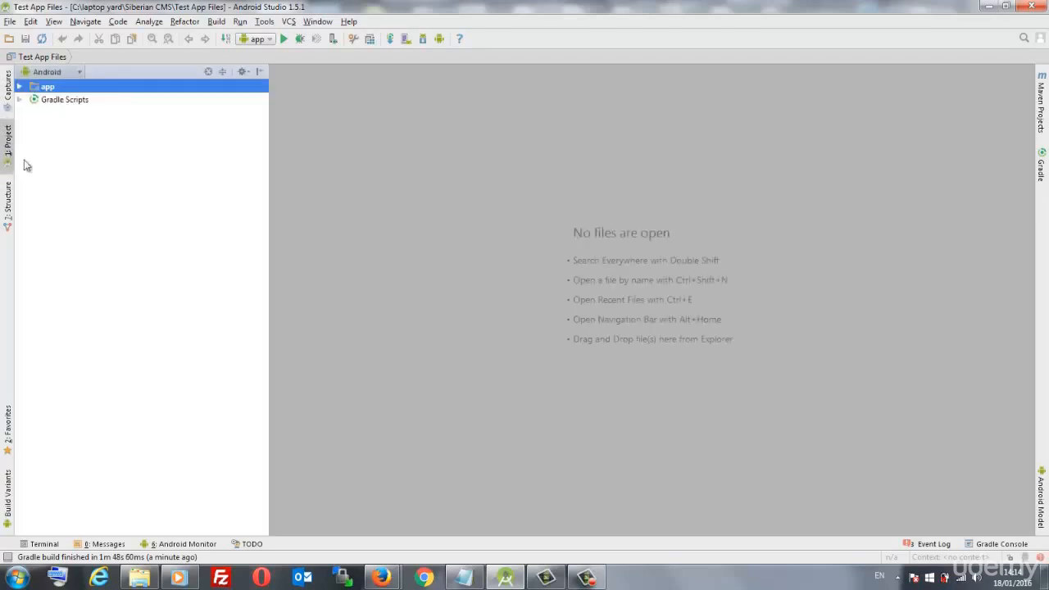
{"action": "left_click", "coordinate": [22, 99]}
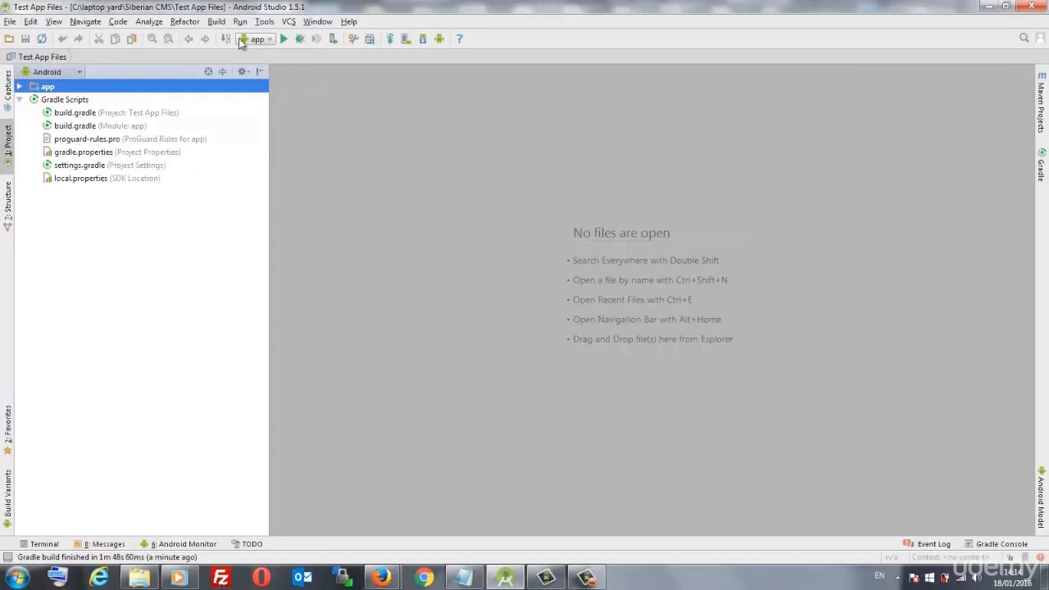
- Start Build > Generate Signed APK and choose to create a new key store
{"action": "left_click", "coordinate": [216, 21]}
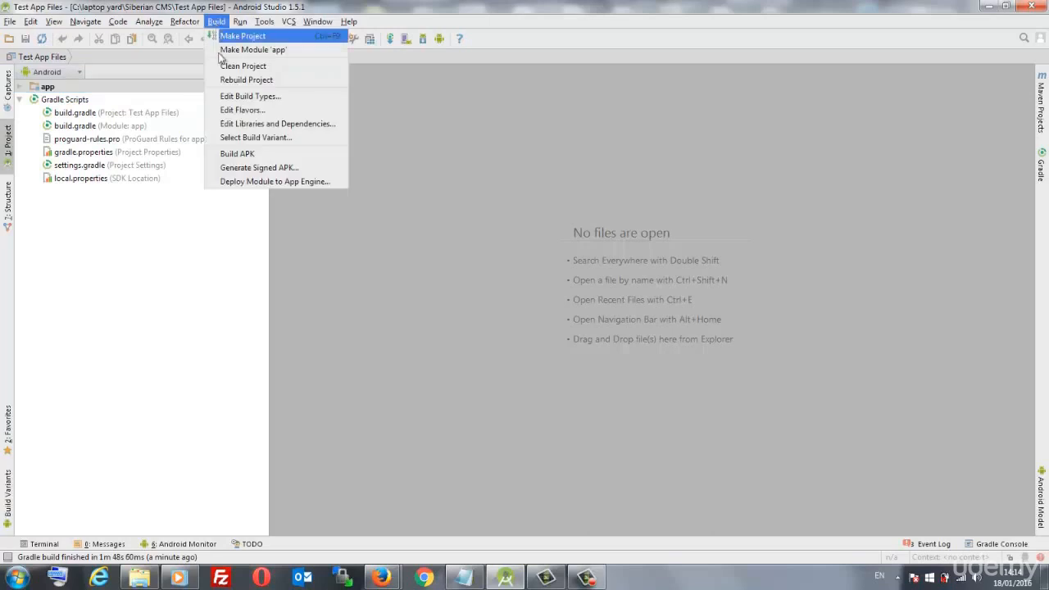
{"action": "left_click", "coordinate": [254, 169]}
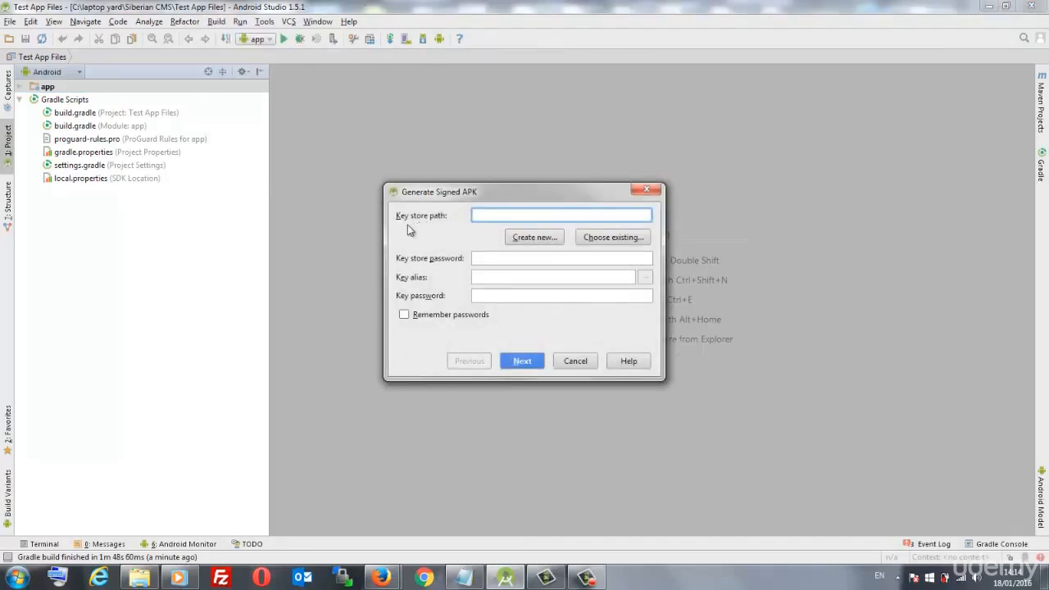
{"action": "key", "text": "Tab"}
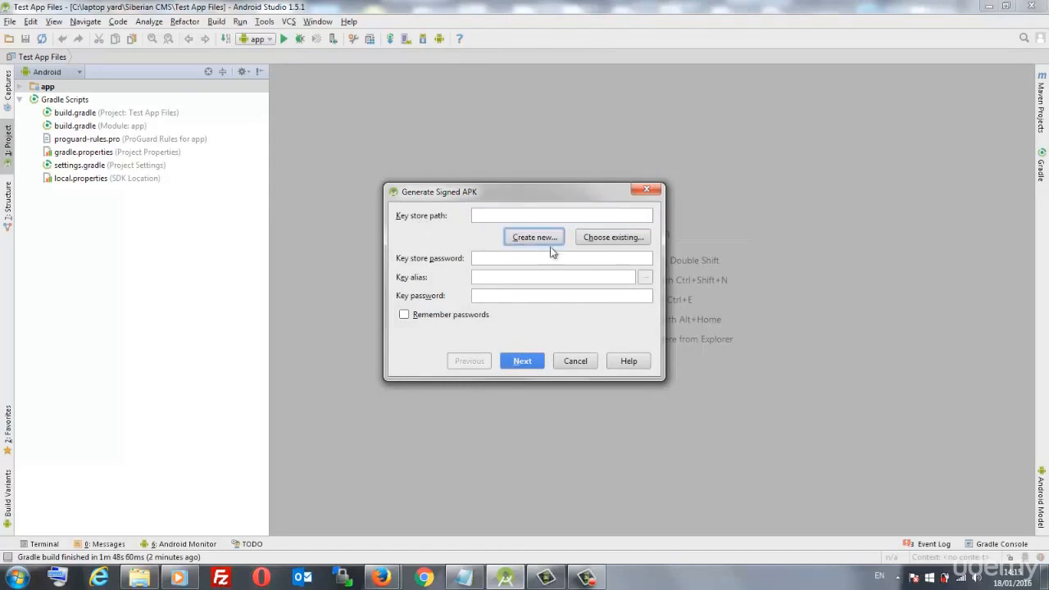
{"action": "left_click", "coordinate": [530, 239]}
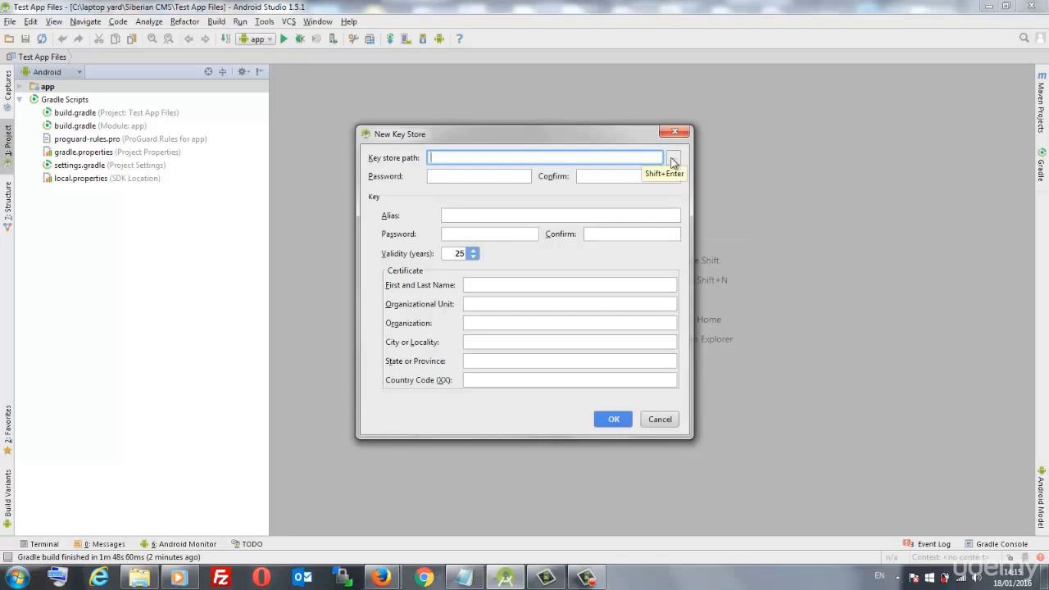
- Set the new key store file to testapp.jks in the user's home folder
{"action": "left_click", "coordinate": [672, 162]}
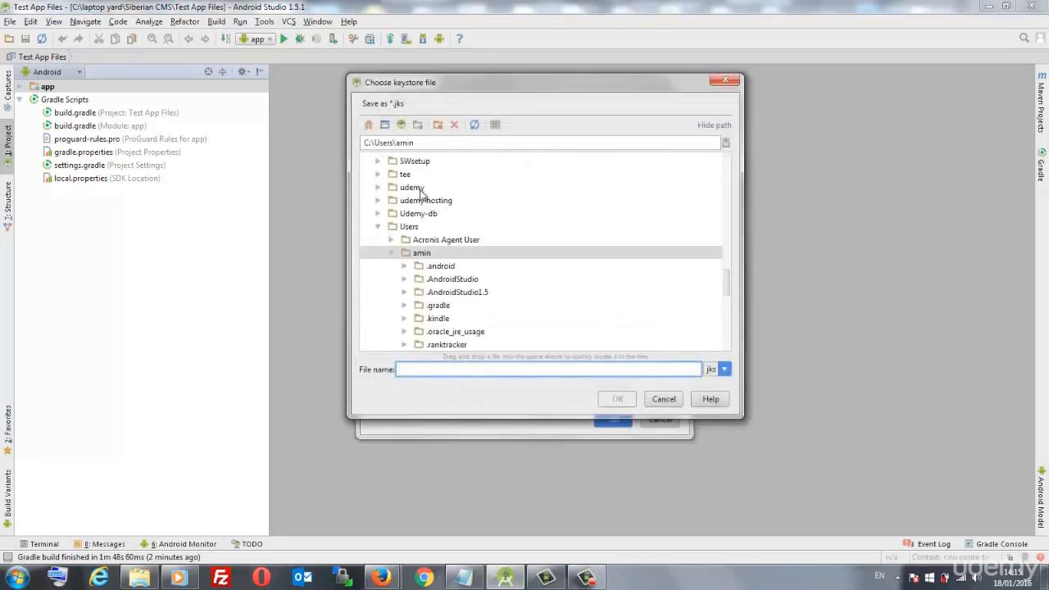
{"action": "left_click_drag", "start_coordinate": [459, 82], "coordinate": [493, 83]}
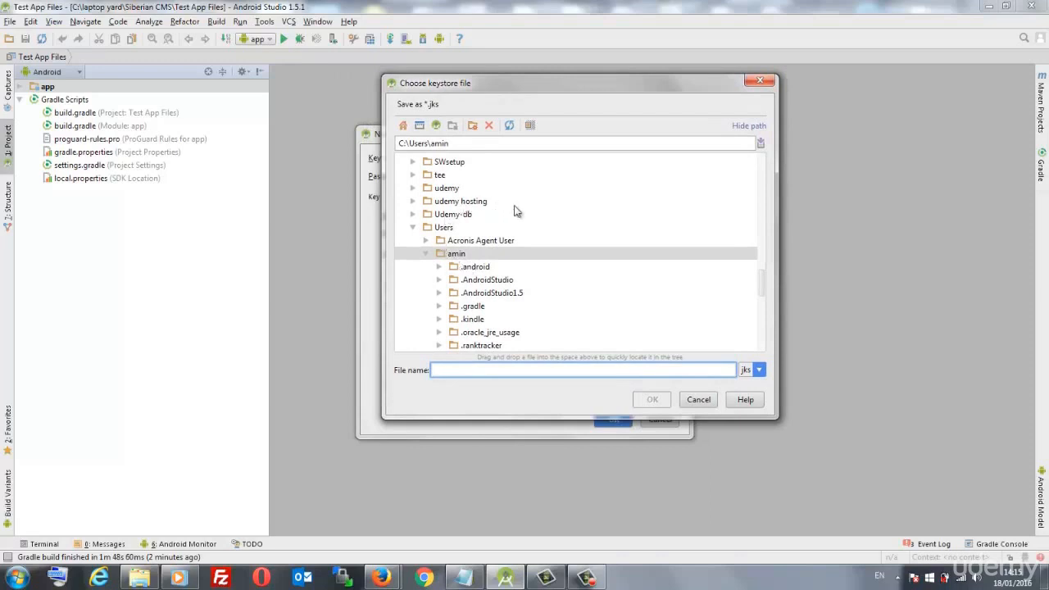
{"action": "scroll", "coordinate": [518, 220], "scroll_direction": "up", "scroll_amount": 2}
{"action": "scroll", "coordinate": [518, 220], "scroll_direction": "up", "scroll_amount": 4}
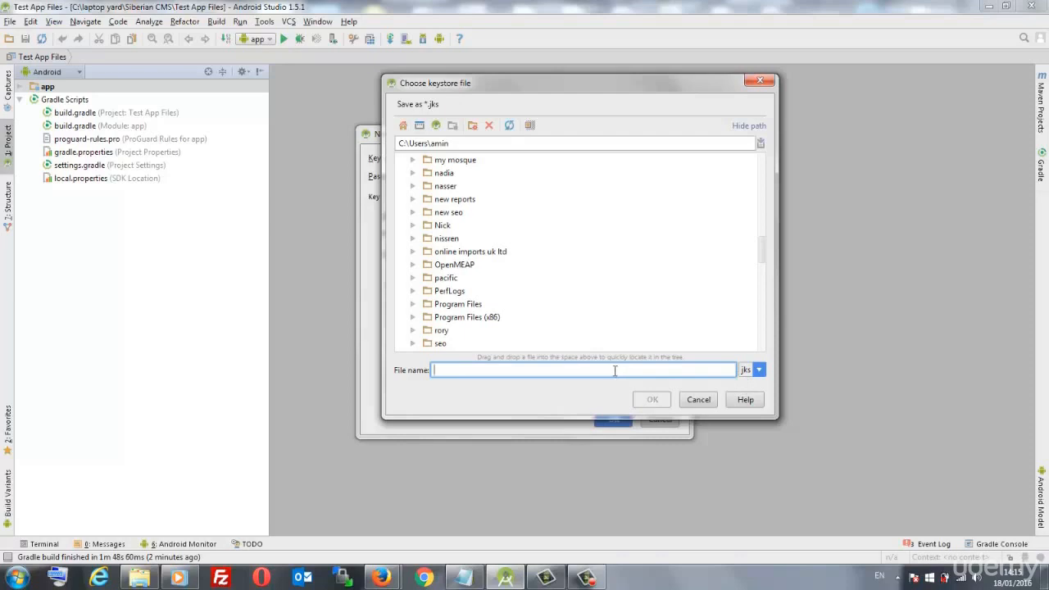
{"action": "type", "text": "testapp"}
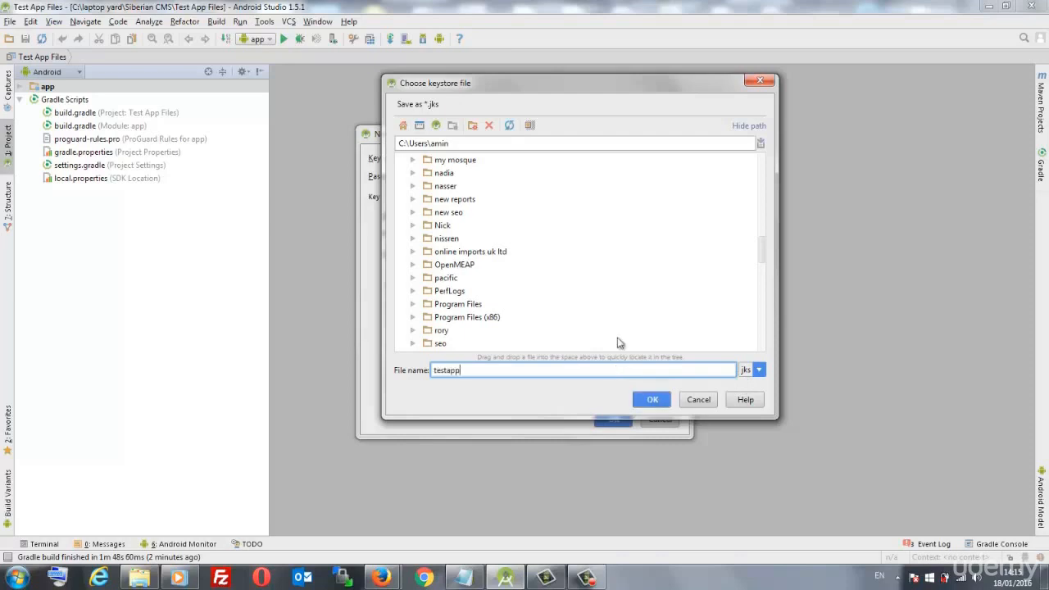
{"action": "left_click", "coordinate": [655, 399]}
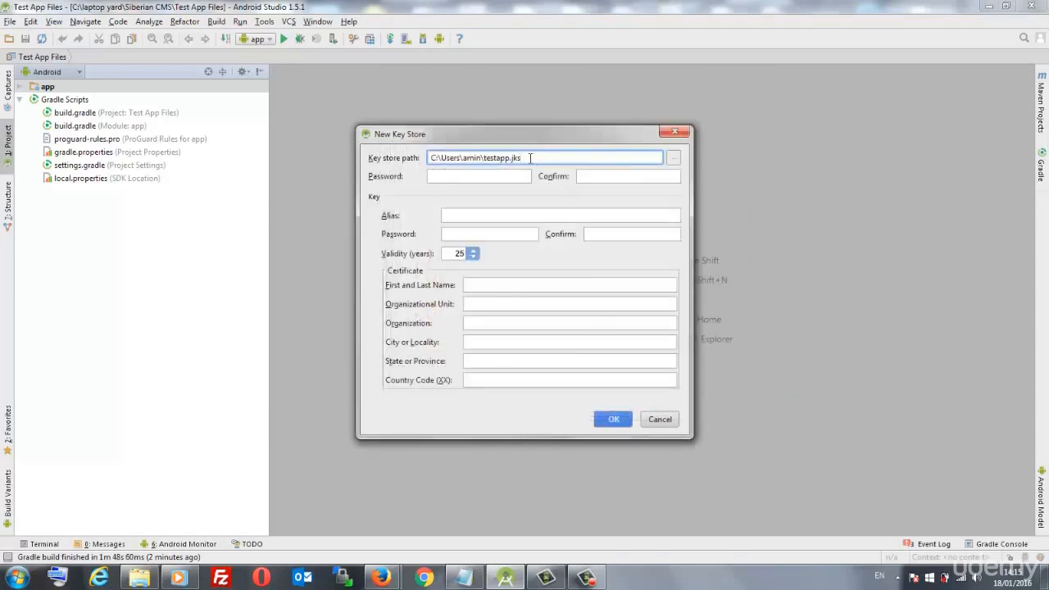
- Enter and confirm the key store password, set alias testapp, and enter the key password
{"action": "left_click", "coordinate": [459, 178]}
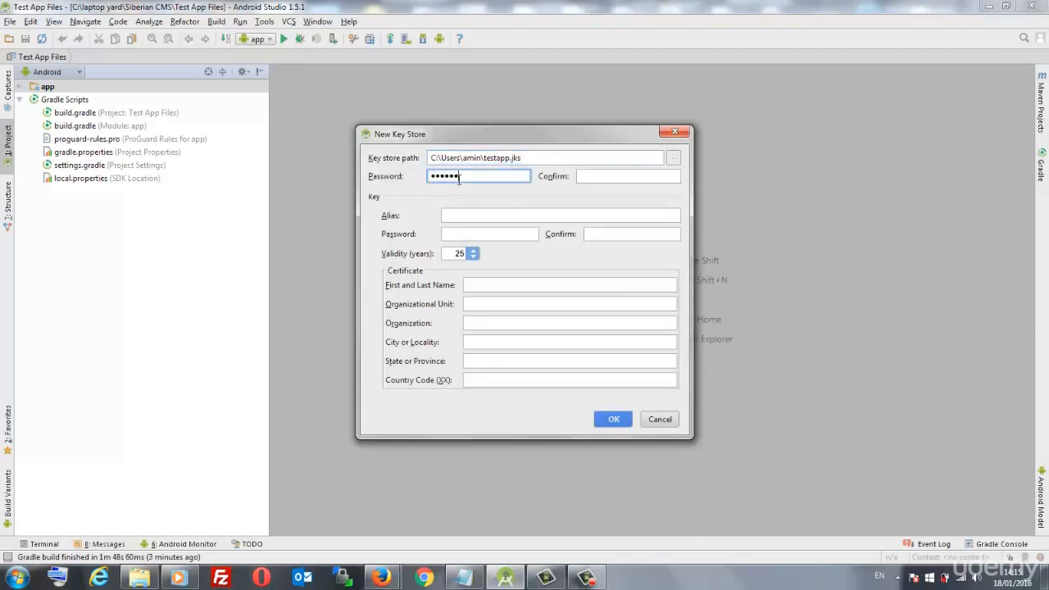
{"action": "left_click", "coordinate": [648, 175]}
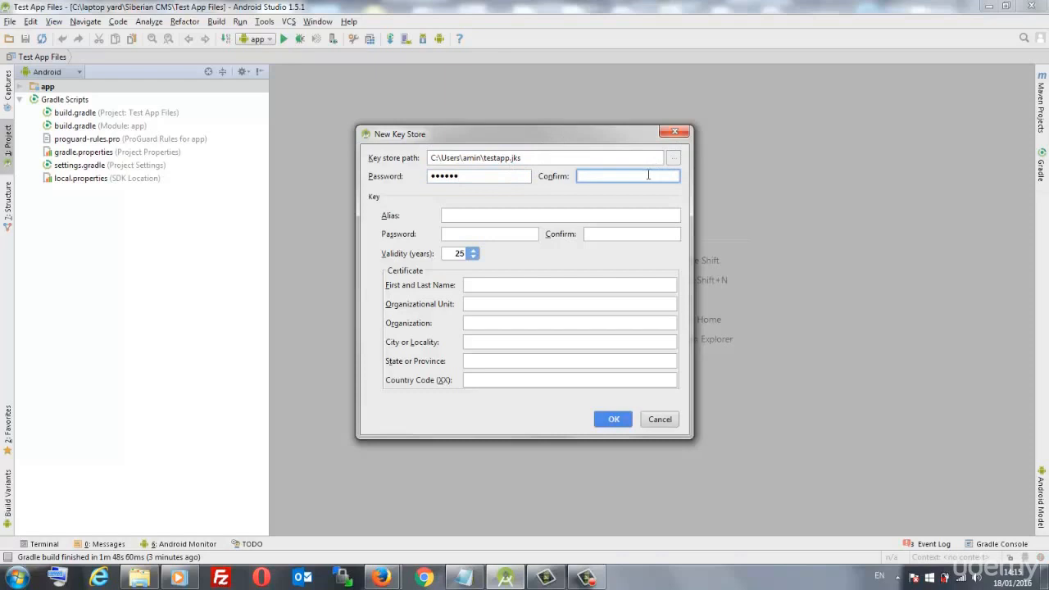
{"action": "type", "text": "•••"}
{"action": "left_click", "coordinate": [475, 217]}
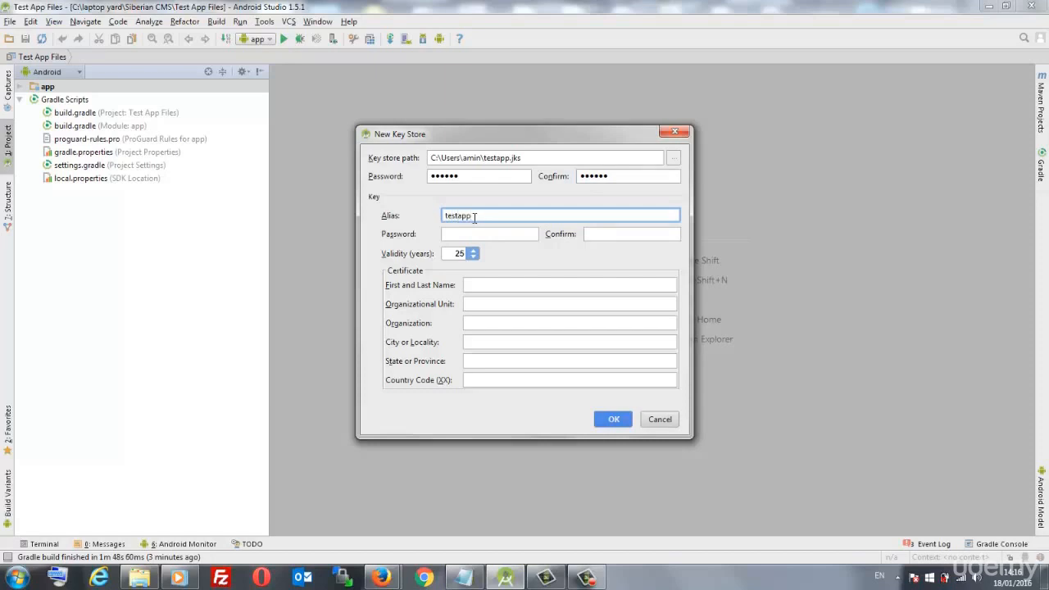
{"action": "left_click", "coordinate": [463, 234]}
{"action": "type", "text": "••"}
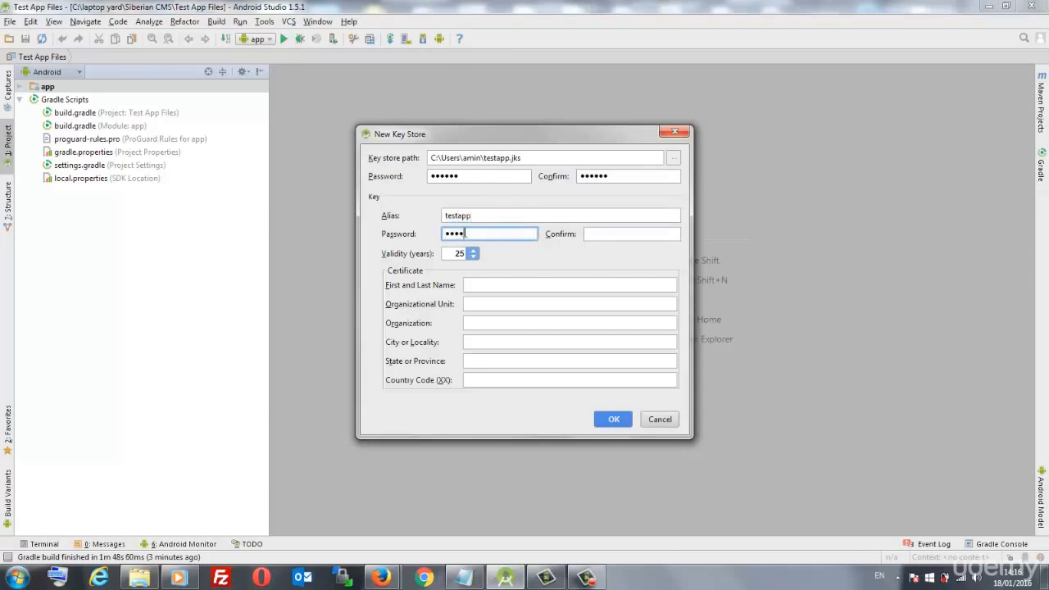
{"action": "left_click", "coordinate": [598, 234]}
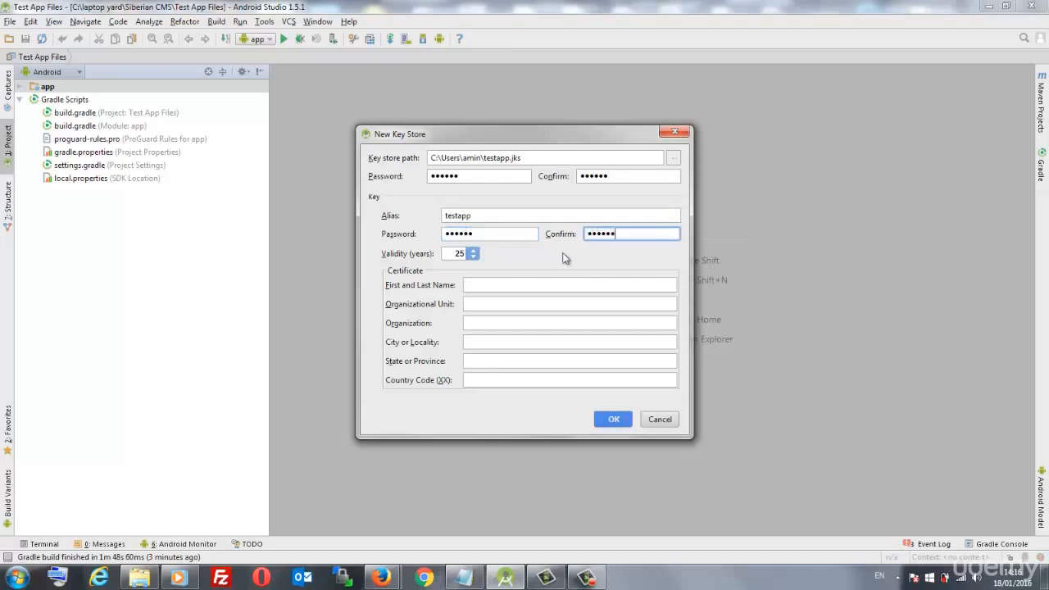
- Fill in the certificate owner's first and last name and create the testapp.jks key store
{"action": "left_click", "coordinate": [537, 283]}
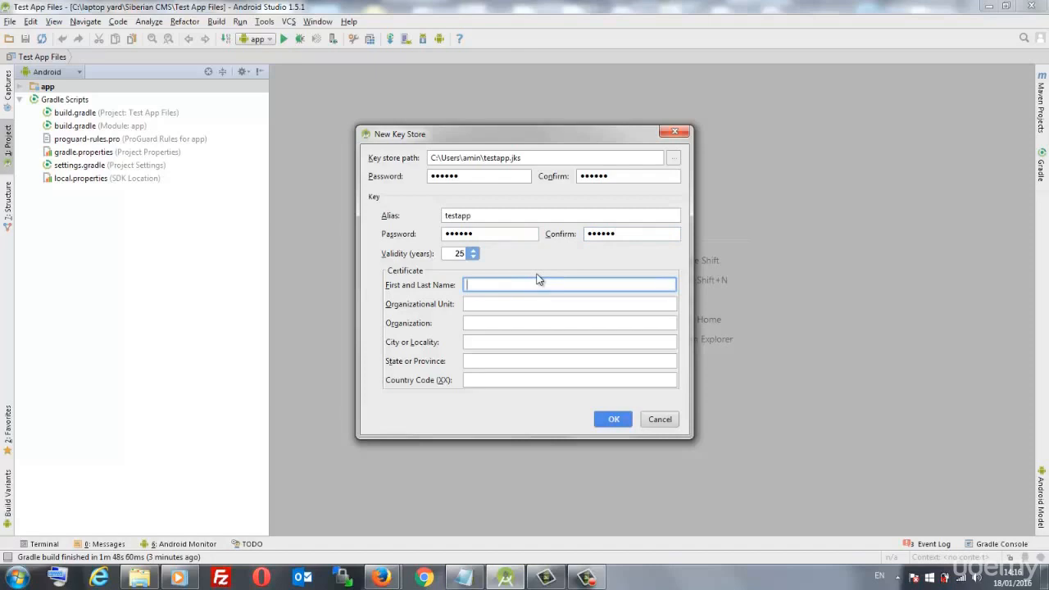
{"action": "type", "text": "aliKh"}
{"action": "key", "text": "BackSpace"}
{"action": "key", "text": "BackSpace"}
{"action": "left_click", "coordinate": [610, 418]}
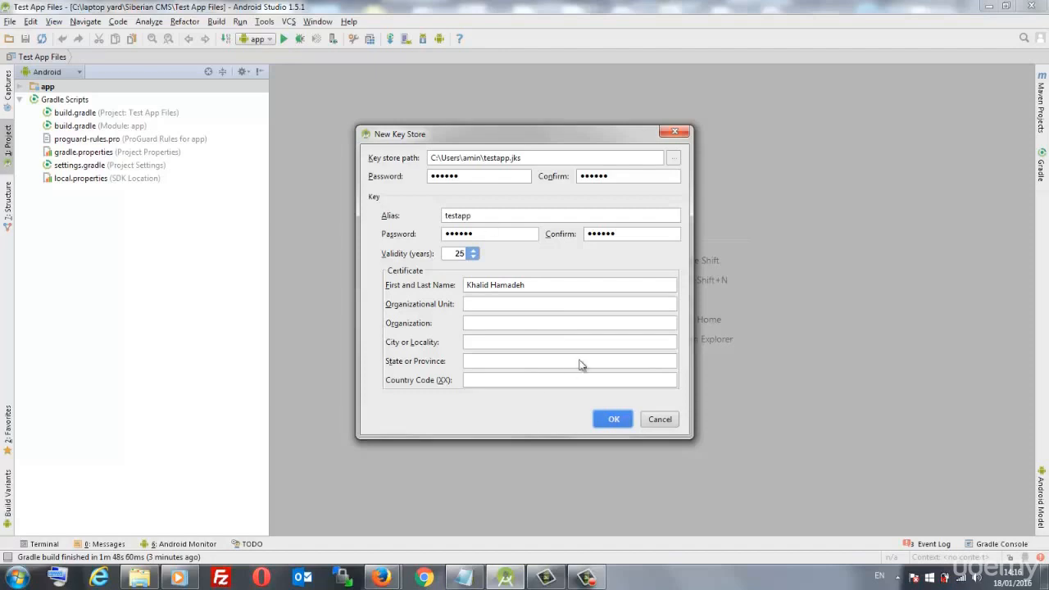
{"action": "left_click", "coordinate": [523, 364]}
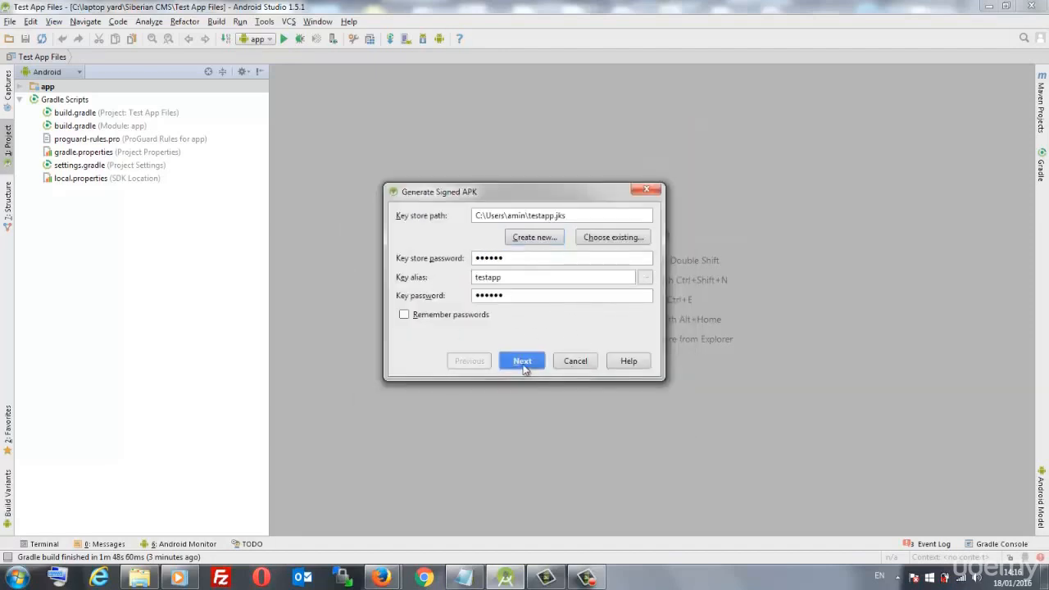
- Build the signed app-release APK and show its output folder in Explorer
{"action": "left_click", "coordinate": [526, 360]}
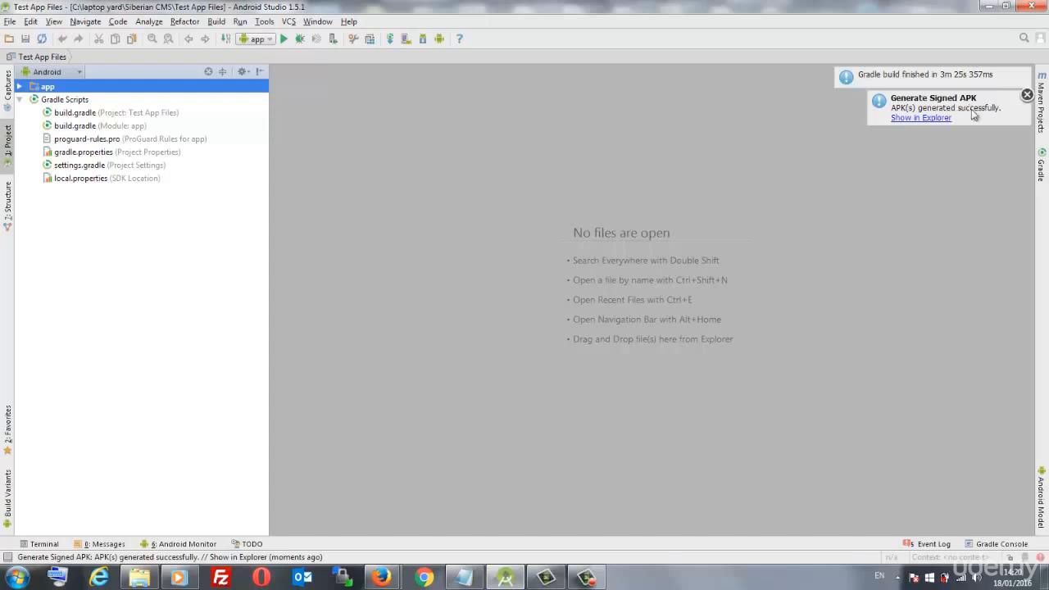
{"action": "left_click", "coordinate": [917, 120]}
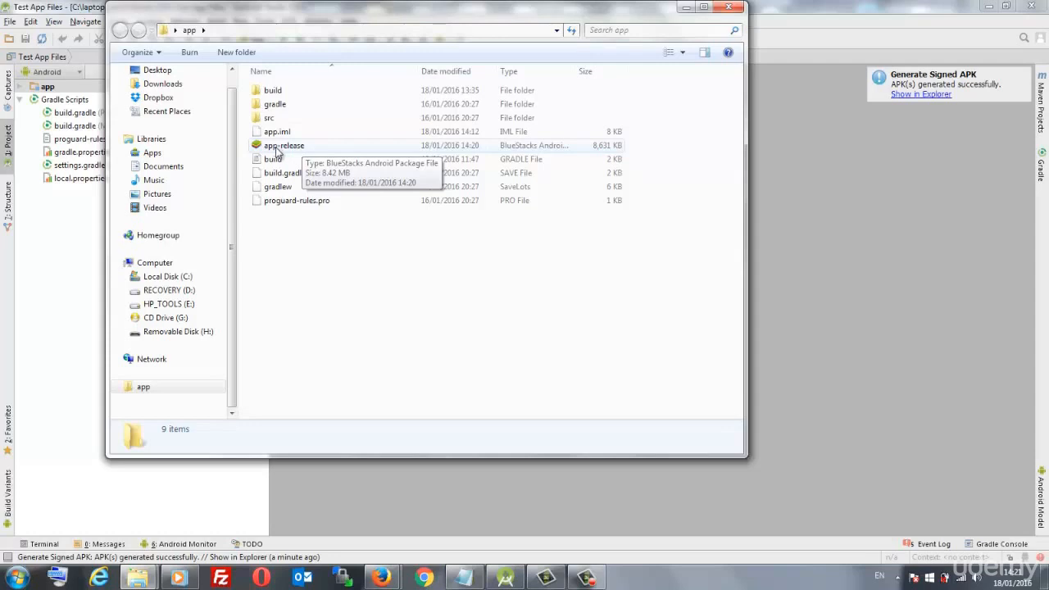
- Install the 8,631 KB app-release package from the app folder with BlueStacks
{"action": "double_click", "coordinate": [277, 148]}
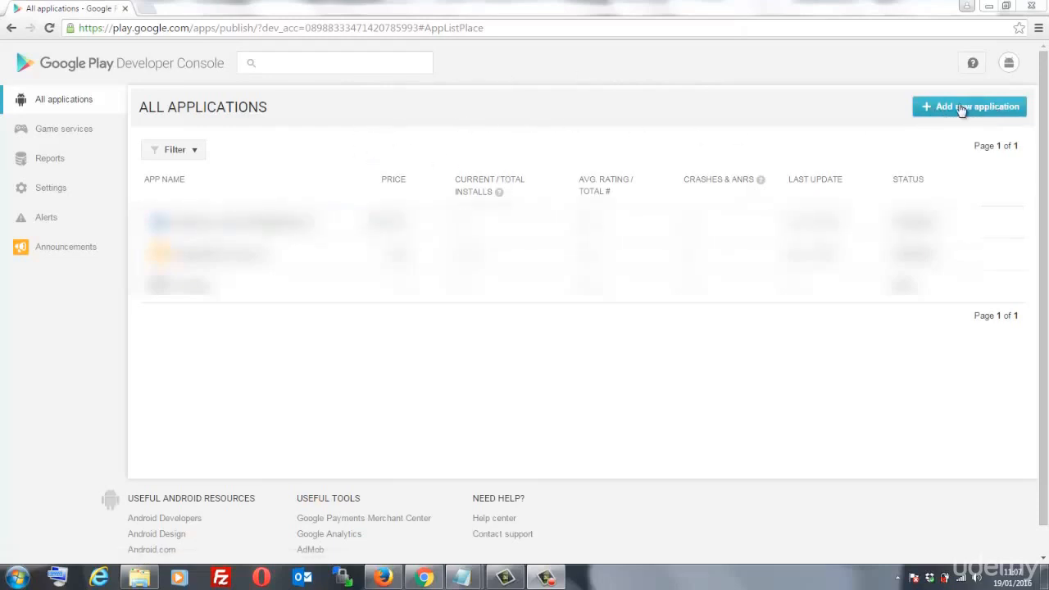
- Add a new app titled Facebook Advertising with English (United Kingdom) – en-GB as default language
{"action": "left_click", "coordinate": [991, 108]}
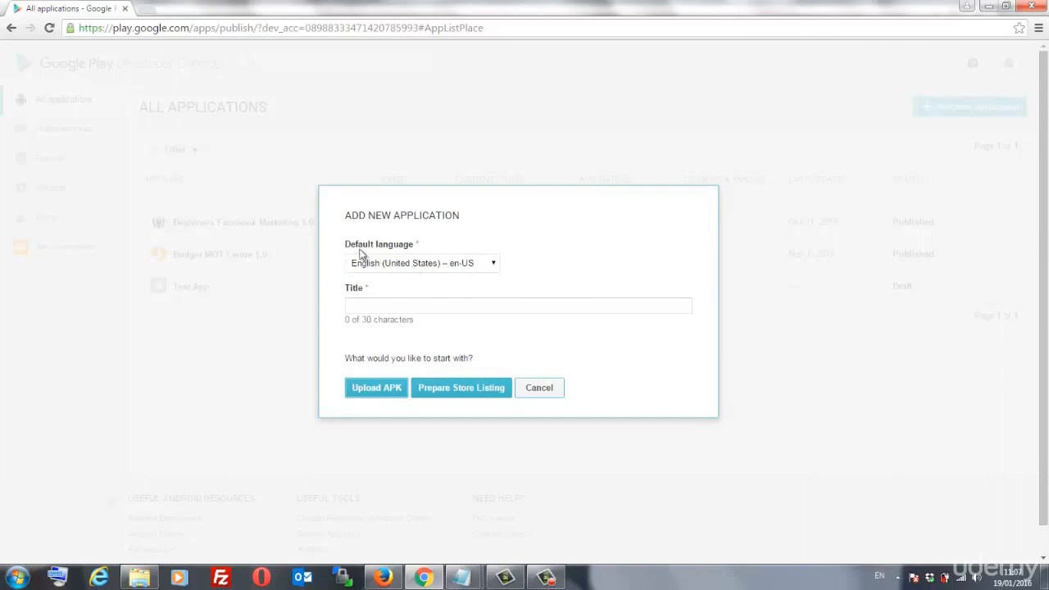
{"action": "left_click", "coordinate": [491, 264]}
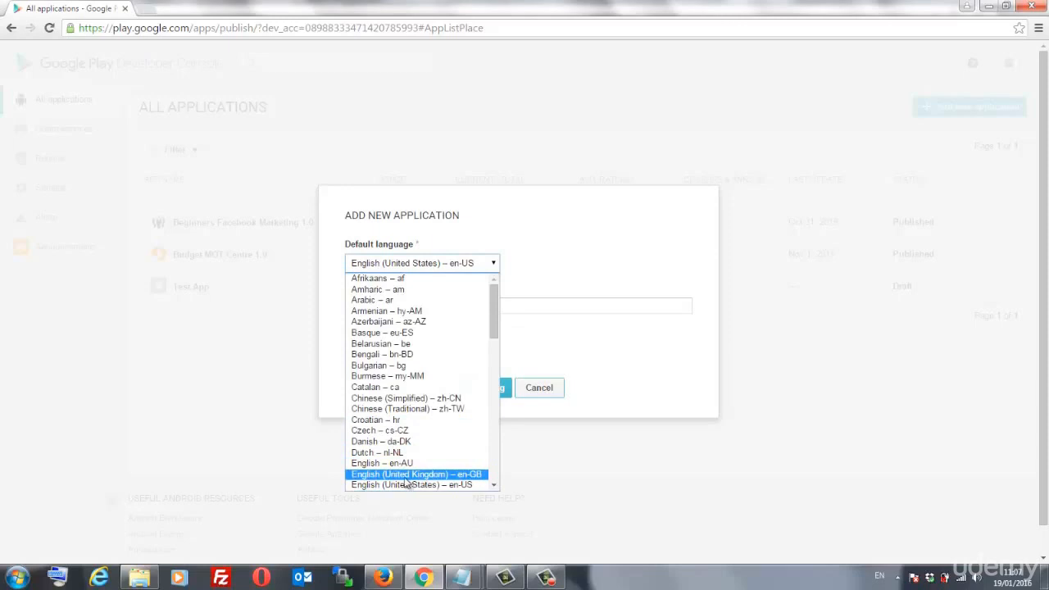
{"action": "left_click", "coordinate": [405, 474]}
{"action": "left_click", "coordinate": [395, 308]}
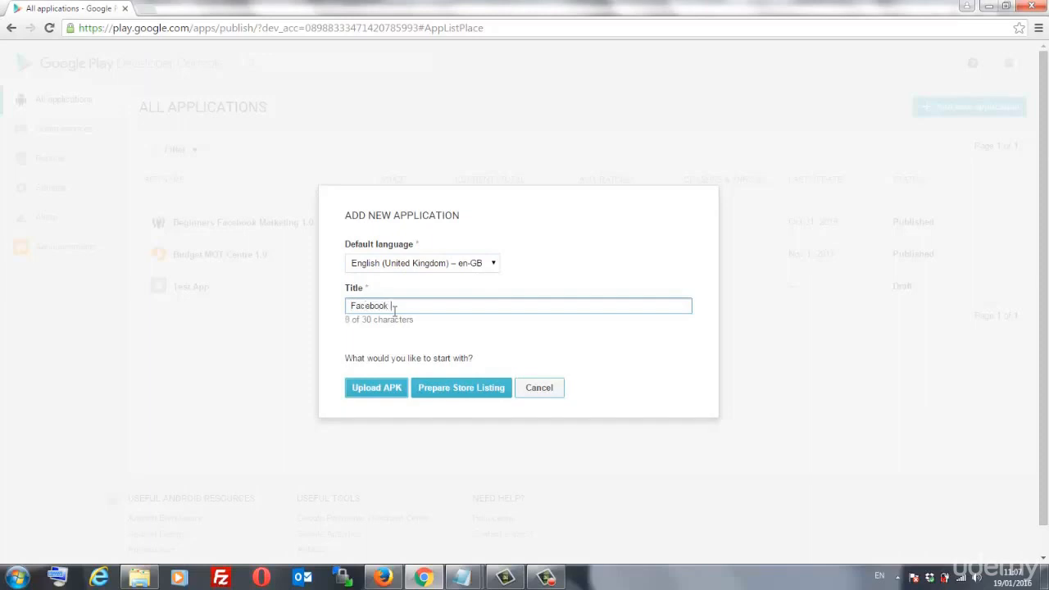
{"action": "type", "text": "- ad"}
{"action": "key", "text": "BackSpace"}
{"action": "type", "text": "Advertising"}
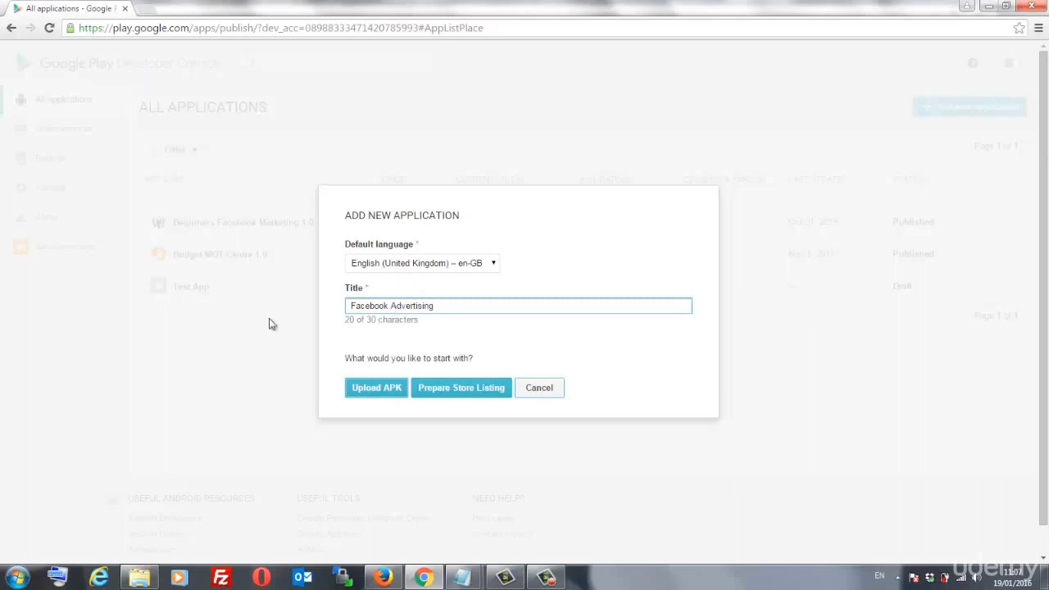
{"action": "left_click", "coordinate": [379, 391]}
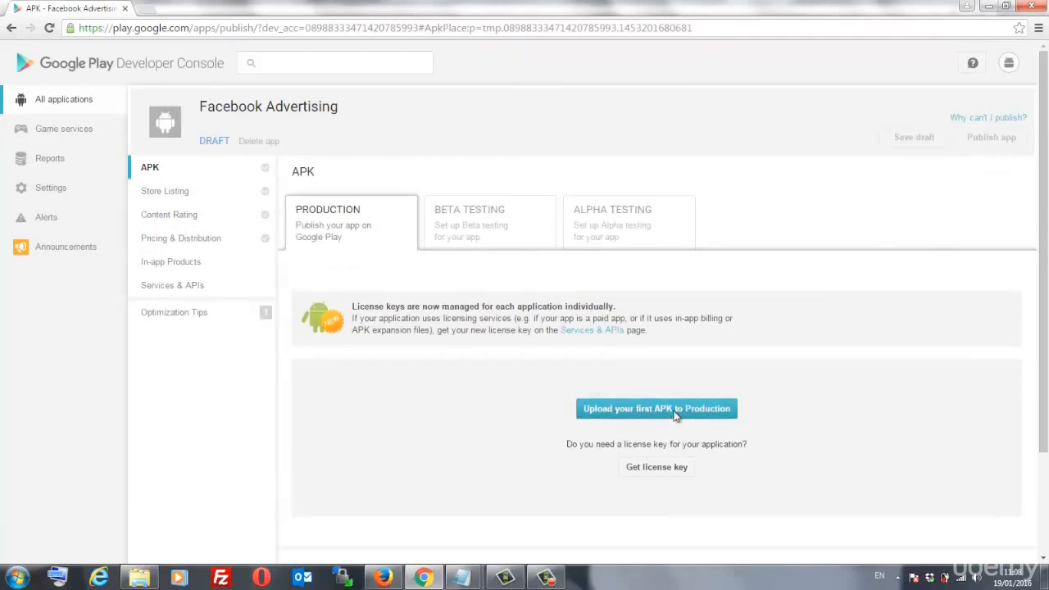
- Cancel the first production APK upload without choosing a file and go to Store Listing
{"action": "left_click", "coordinate": [676, 416]}
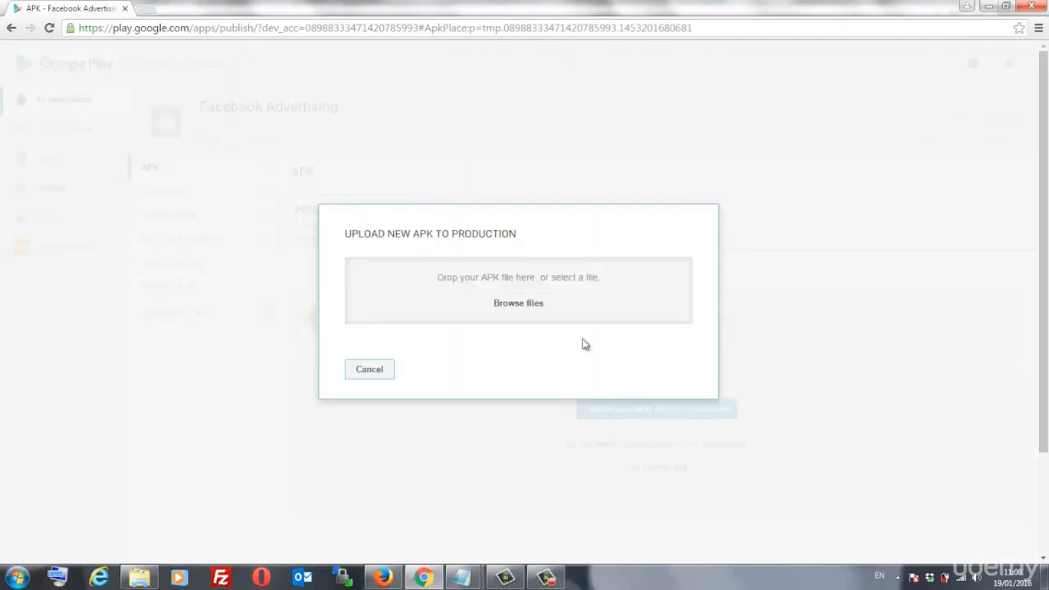
{"action": "left_click", "coordinate": [531, 312]}
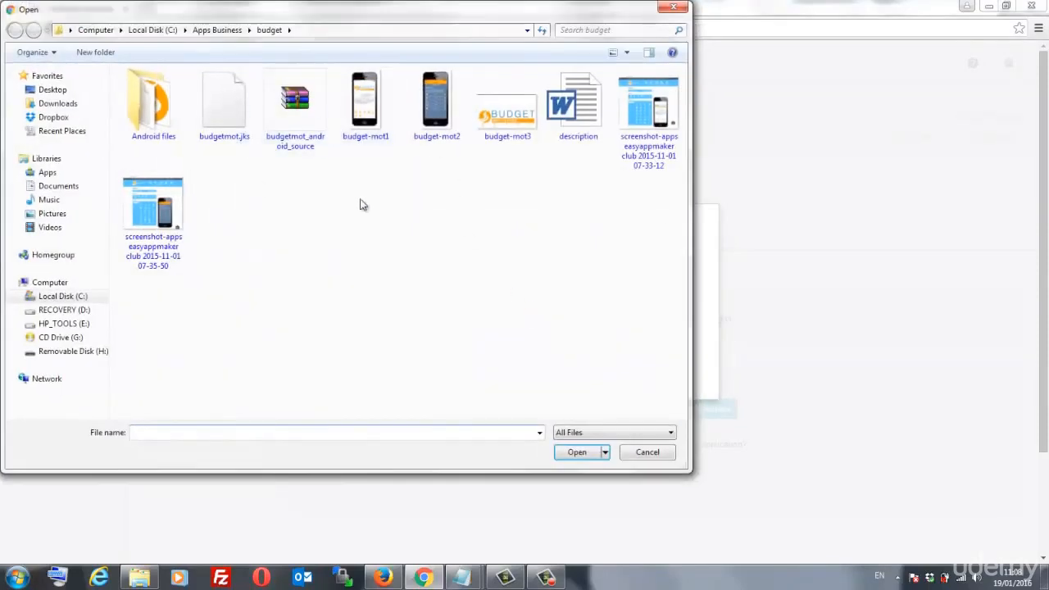
{"action": "left_click", "coordinate": [649, 453]}
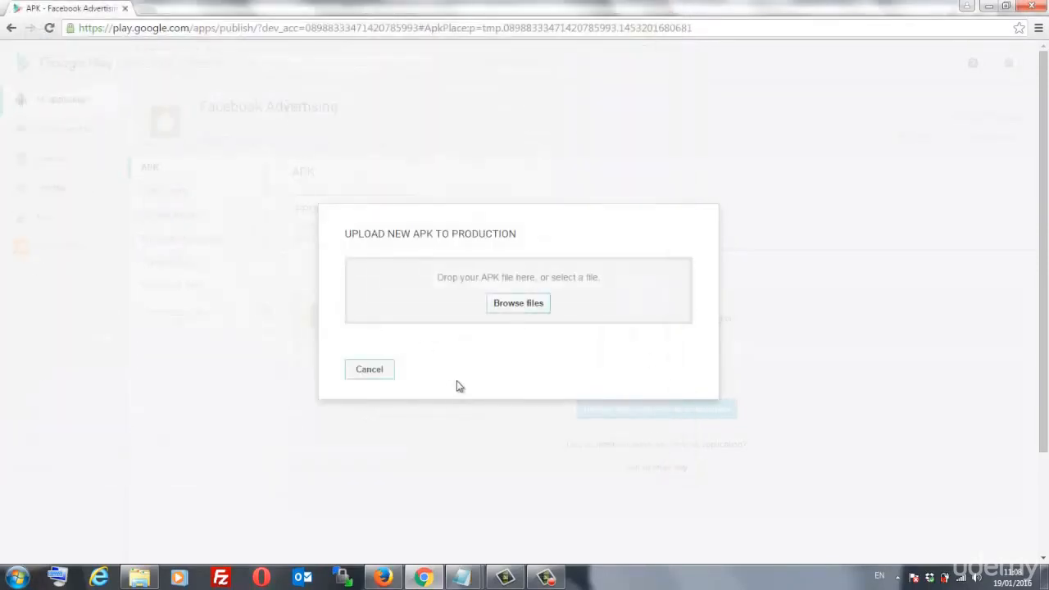
{"action": "left_click", "coordinate": [372, 375]}
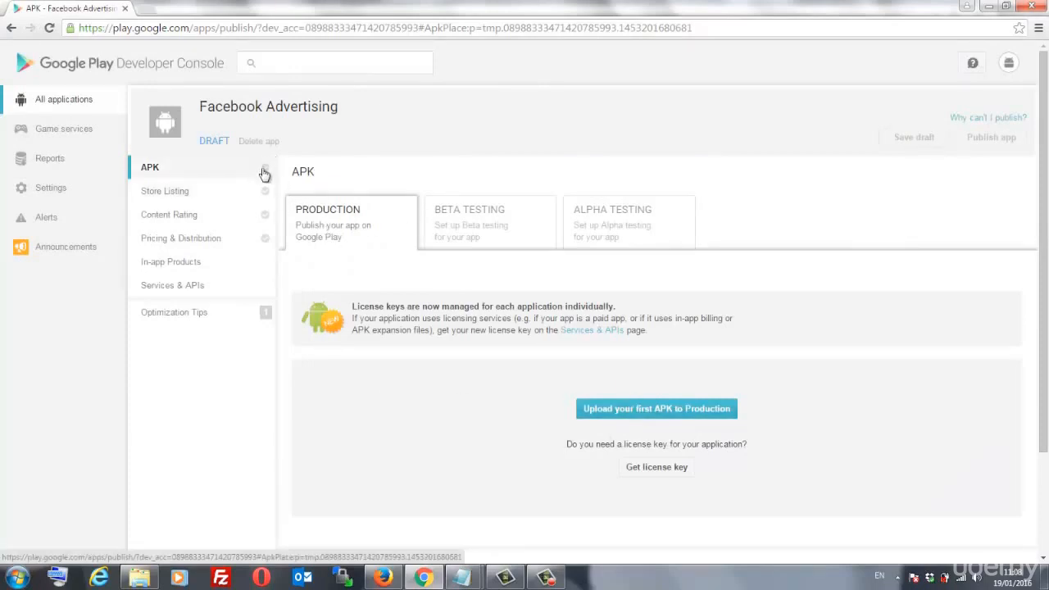
{"action": "mouse_move", "coordinate": [267, 172]}
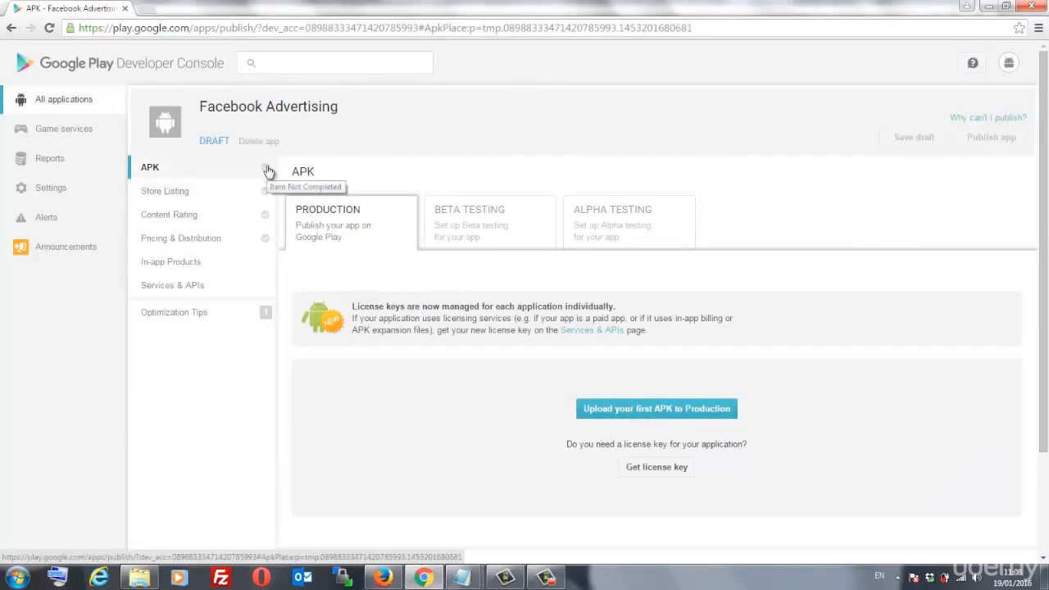
{"action": "left_click", "coordinate": [168, 201]}
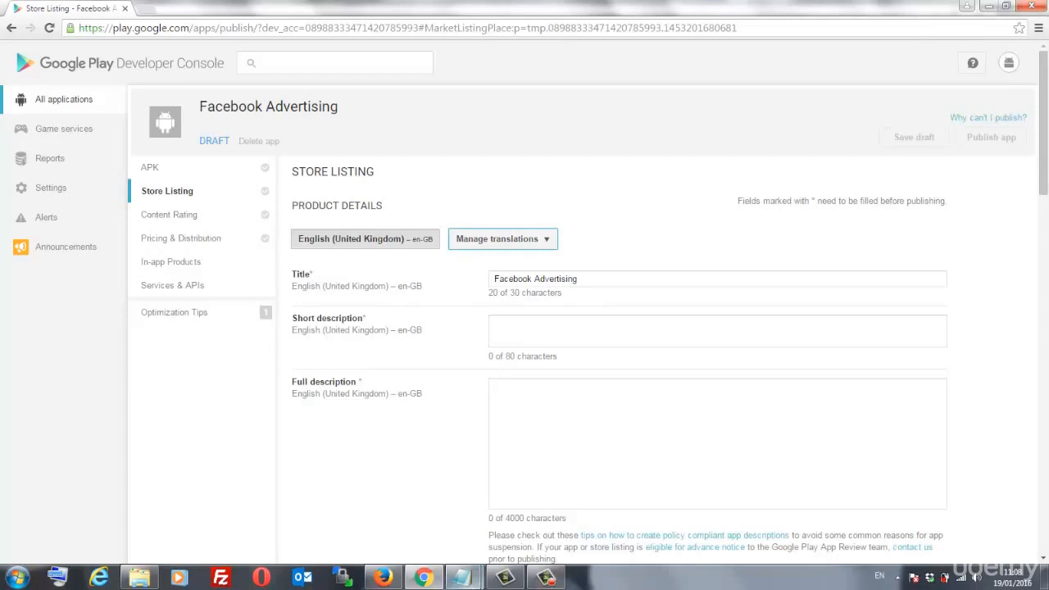
- Paste the prepared text's first line as the short description, trimmed to 66 characters
{"action": "mouse_move", "coordinate": [463, 578]}
{"action": "left_click", "coordinate": [504, 524]}
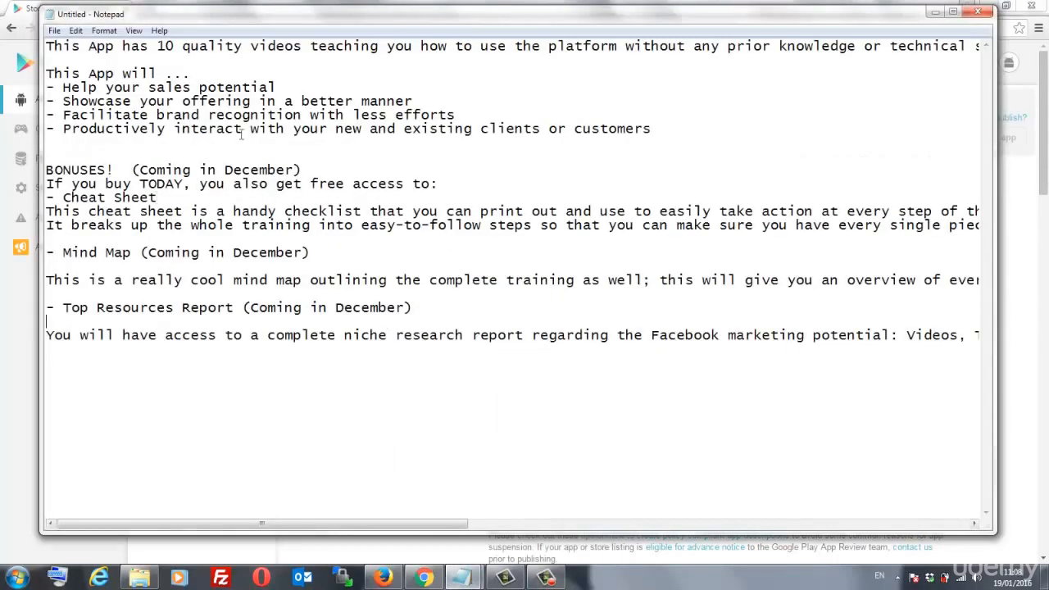
{"action": "left_click", "coordinate": [46, 48]}
{"action": "left_click_drag", "start_coordinate": [49, 47], "coordinate": [252, 55]}
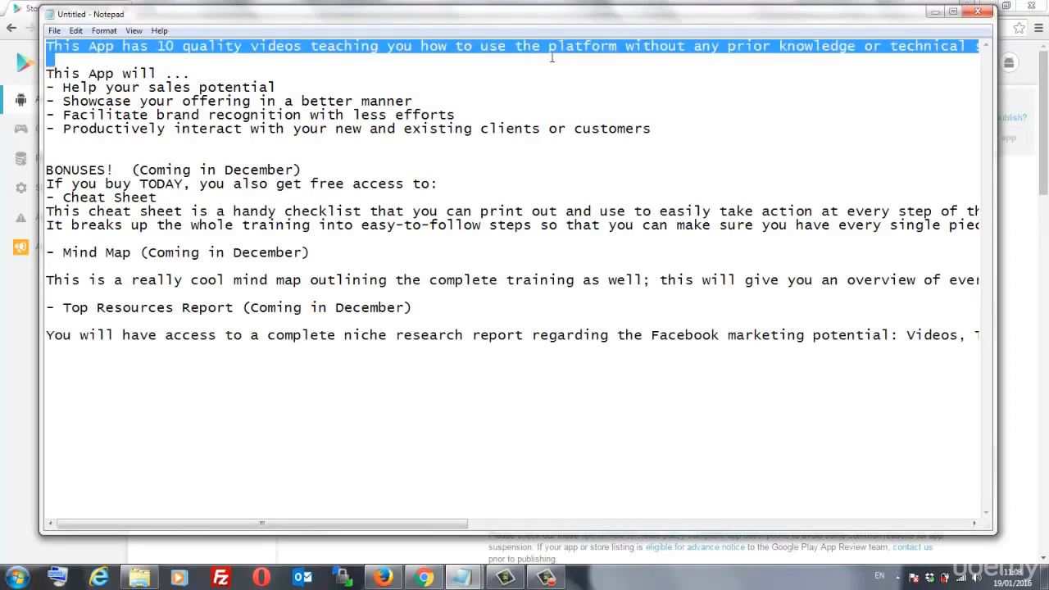
{"action": "key", "text": "ctrl+c"}
{"action": "left_click", "coordinate": [454, 539]}
{"action": "left_click", "coordinate": [562, 336]}
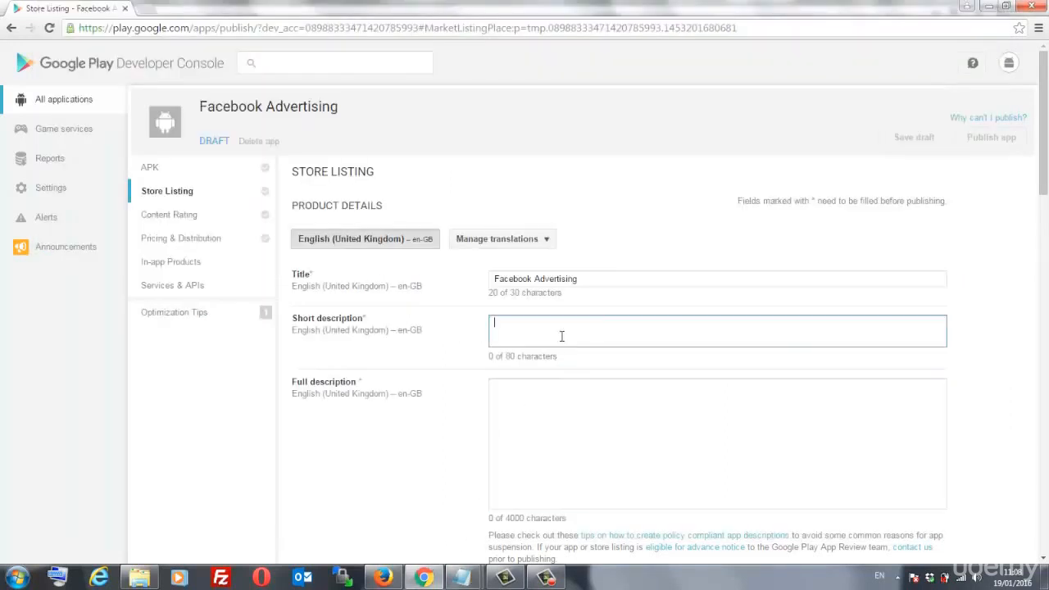
{"action": "key", "text": "ctrl+v"}
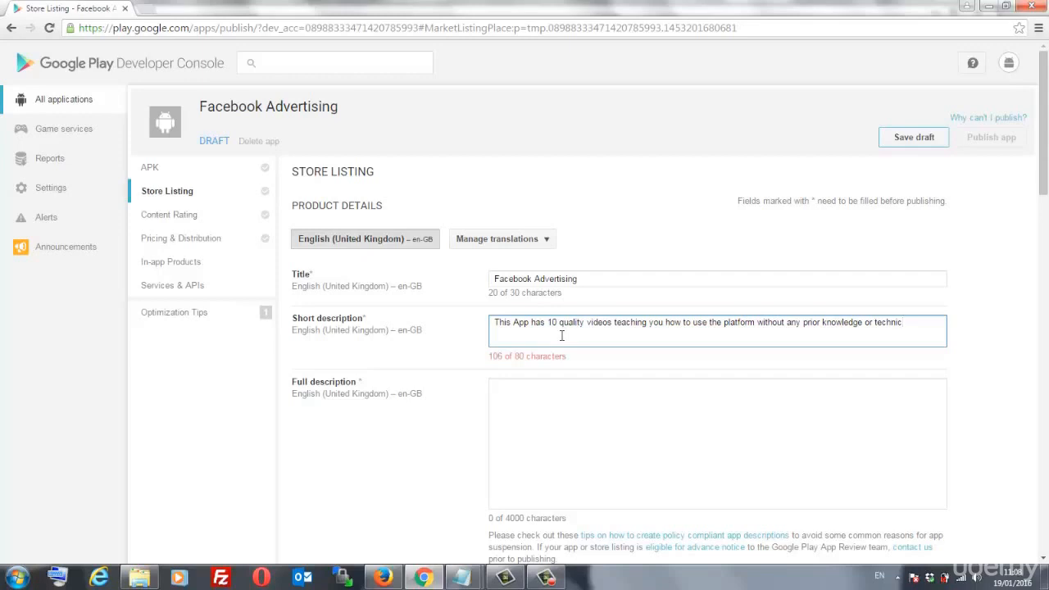
{"action": "key", "text": "BackSpace"}
{"action": "key", "text": "BackSpace"}
{"action": "key", "text": "BackSpace"}
{"action": "key", "text": "BackSpace"}
{"action": "key", "text": "BackSpace"}
{"action": "key", "text": "BackSpace"}
{"action": "key", "text": "BackSpace"}
{"action": "key", "text": "BackSpace"}
{"action": "key", "text": "BackSpace"}
{"action": "key", "text": "BackSpace"}
{"action": "key", "text": "BackSpace"}
{"action": "key", "text": "BackSpace"}
{"action": "key", "text": "BackSpace"}
{"action": "key", "text": "BackSpace"}
{"action": "key", "text": "BackSpace"}
{"action": "key", "text": "BackSpace"}
{"action": "key", "text": "BackSpace"}
{"action": "key", "text": "BackSpace"}
{"action": "key", "text": "BackSpace"}
{"action": "key", "text": "BackSpace"}
{"action": "key", "text": "BackSpace"}
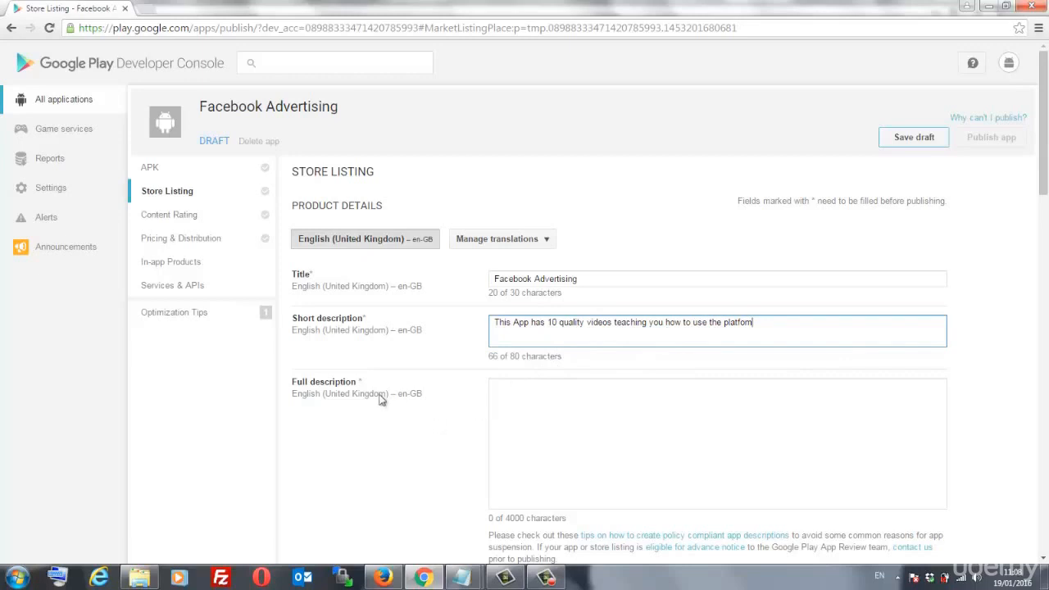
- Paste the rest of the prepared text as the full description
{"action": "mouse_move", "coordinate": [464, 579]}
{"action": "left_click", "coordinate": [520, 534]}
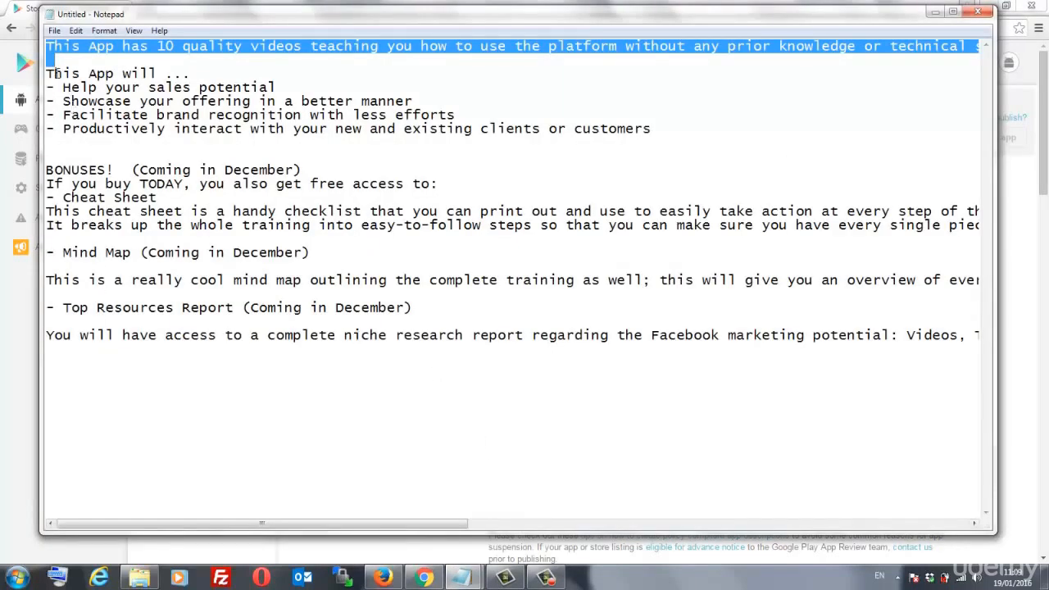
{"action": "left_click_drag", "start_coordinate": [49, 56], "coordinate": [304, 365]}
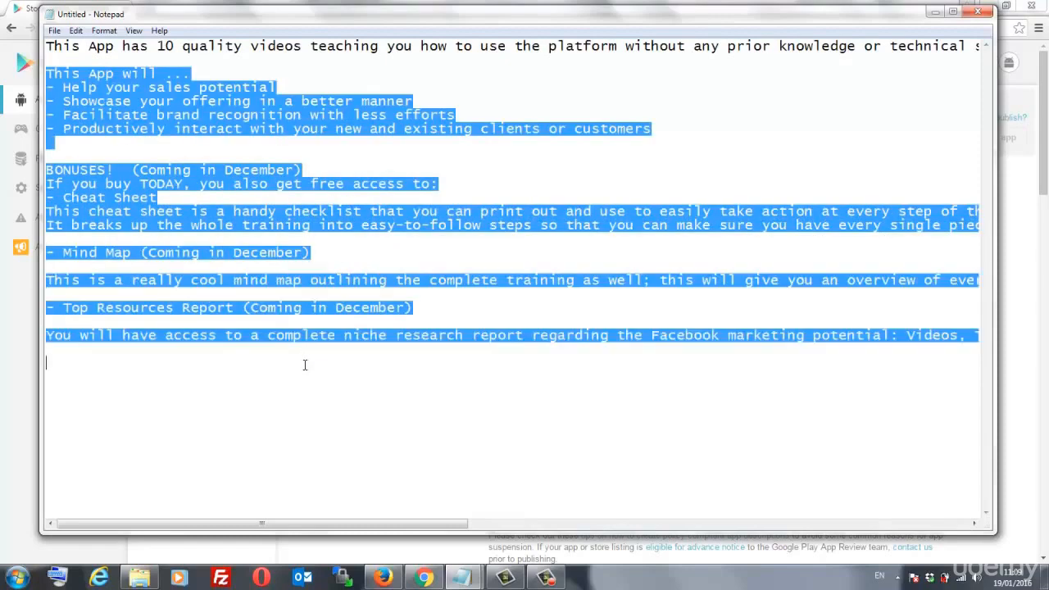
{"action": "left_click", "coordinate": [293, 547]}
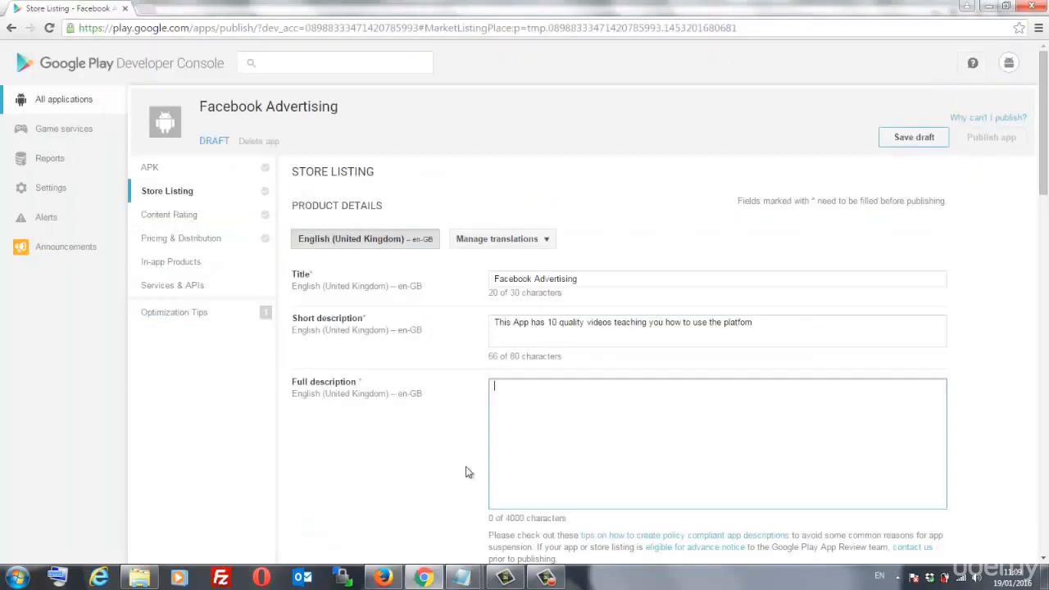
{"action": "key", "text": "ctrl+v"}
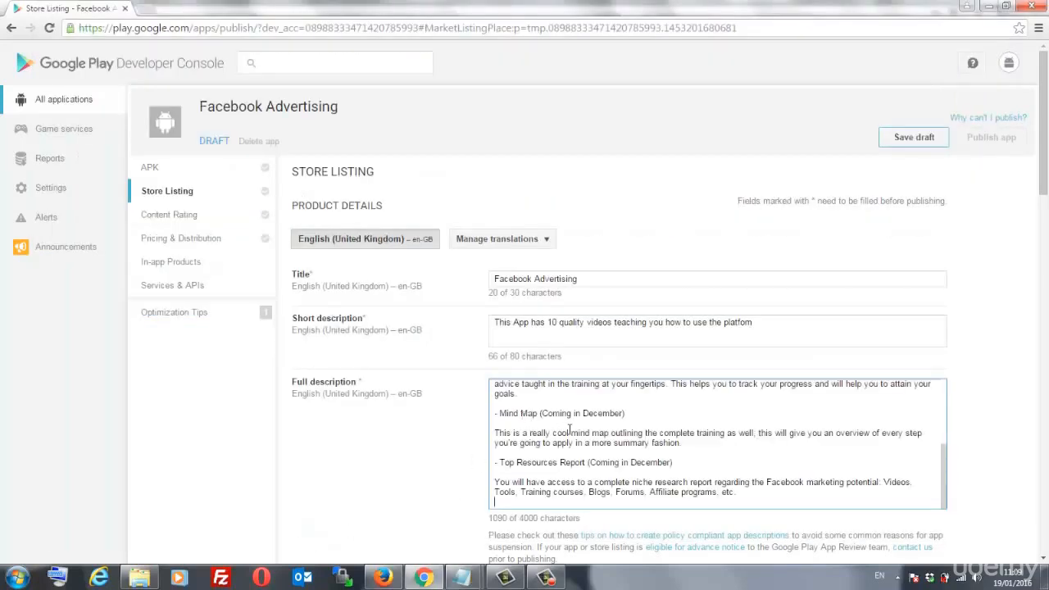
{"action": "scroll", "coordinate": [479, 422], "scroll_direction": "down", "scroll_amount": 1}
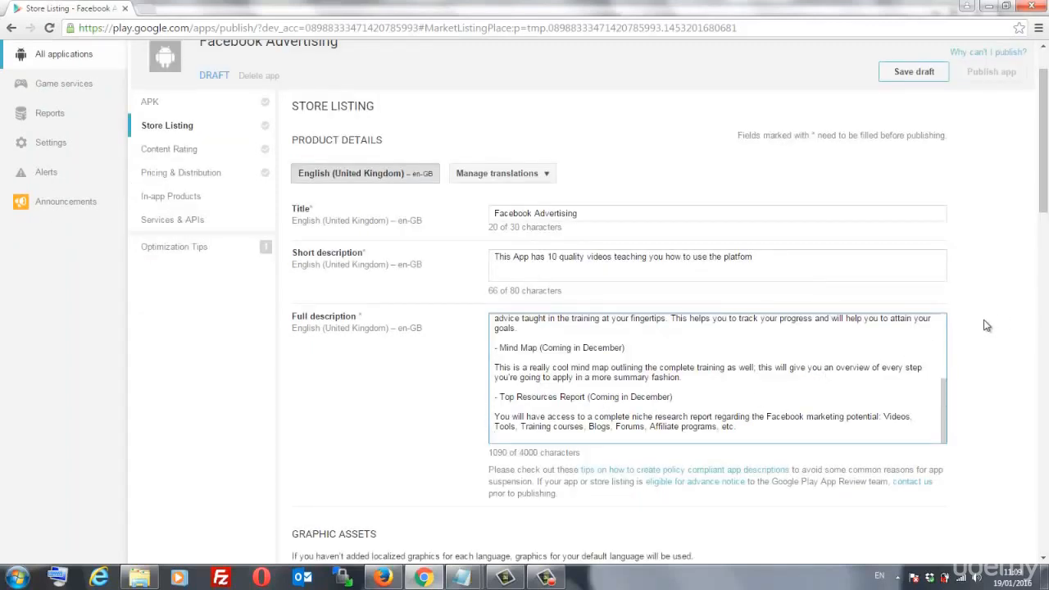
{"action": "scroll", "coordinate": [952, 387], "scroll_direction": "up", "scroll_amount": 1}
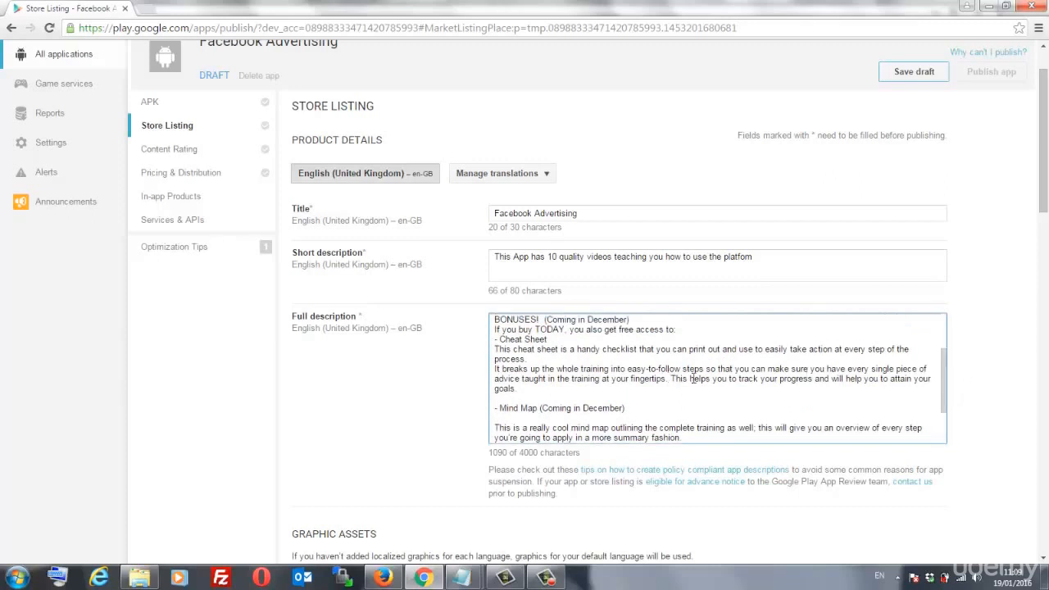
{"action": "scroll", "coordinate": [716, 377], "scroll_direction": "up", "scroll_amount": 2}
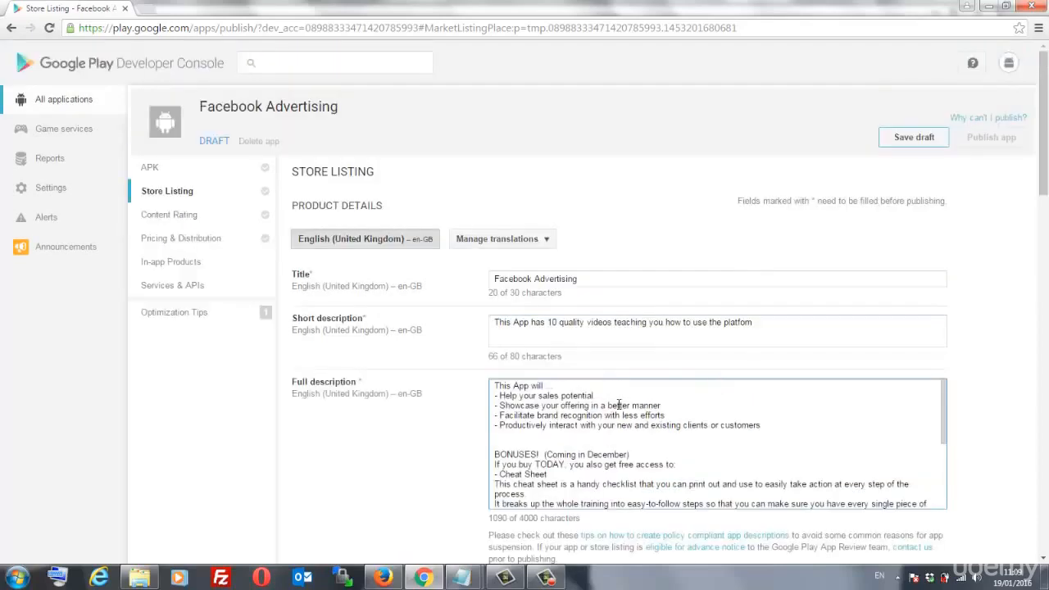
{"action": "scroll", "coordinate": [984, 314], "scroll_direction": "down", "scroll_amount": 1}
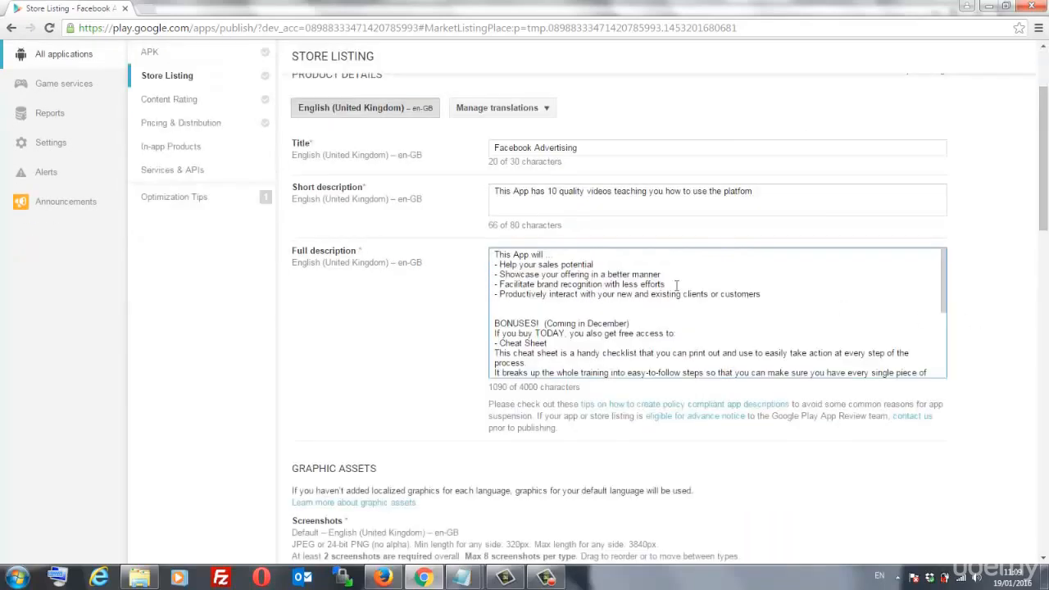
- Delete the blank line above BONUSES!, leaving the full description at 1089 characters
{"action": "left_click", "coordinate": [569, 313]}
{"action": "key", "text": "Delete"}
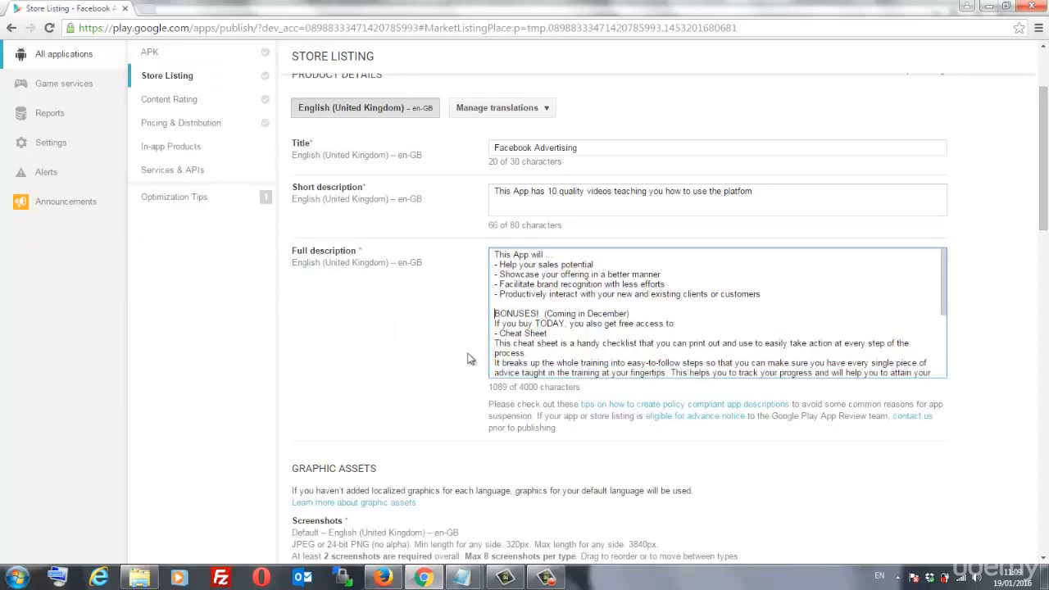
{"action": "scroll", "coordinate": [470, 358], "scroll_direction": "down", "scroll_amount": 3}
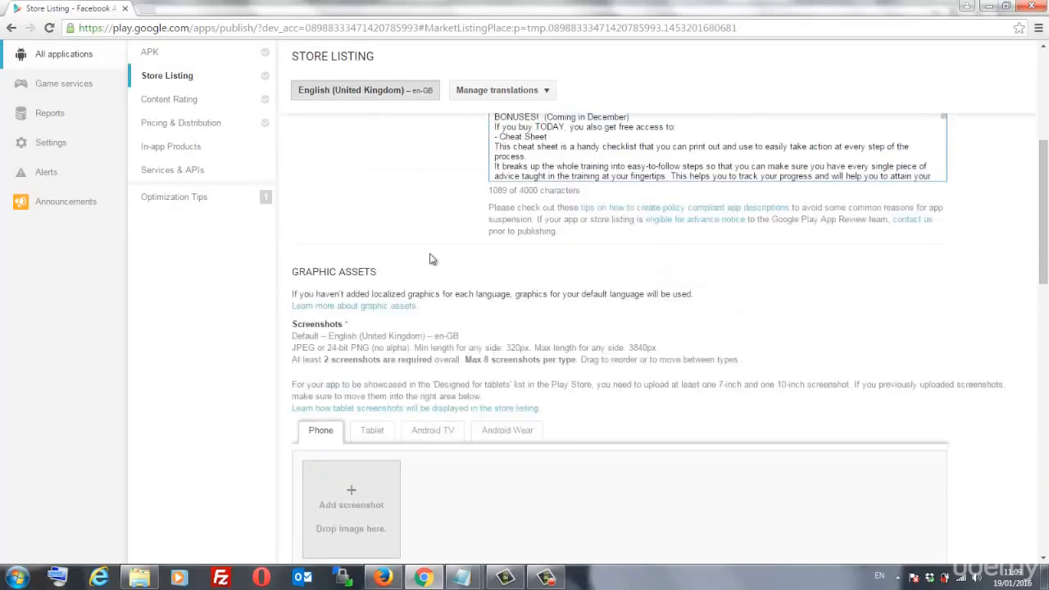
{"action": "scroll", "coordinate": [408, 310], "scroll_direction": "down", "scroll_amount": 2}
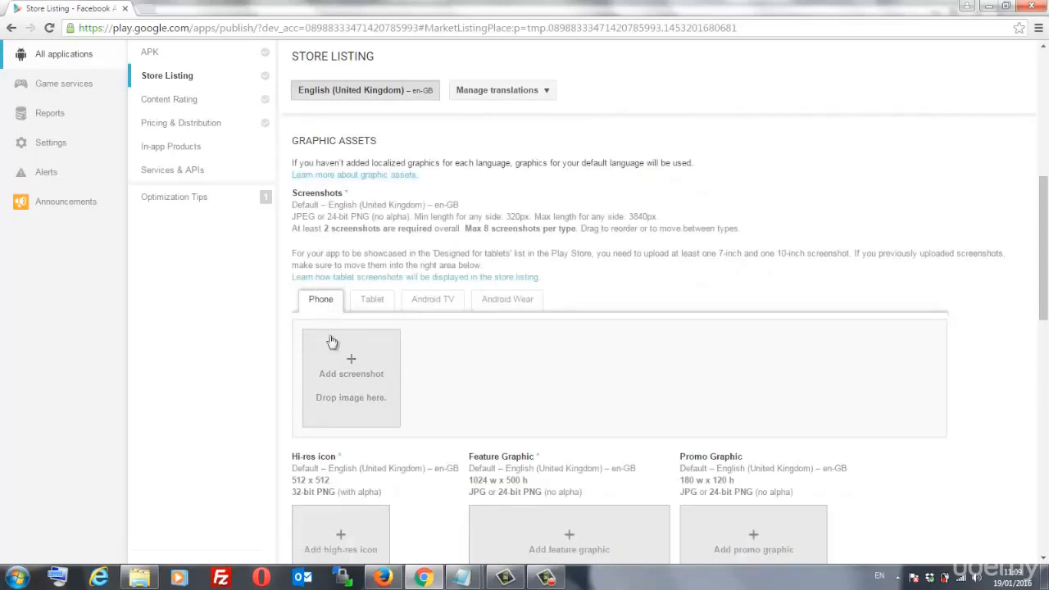
- Upload a first phone screenshot from Apps Business > Facebook Marketing
{"action": "left_click", "coordinate": [353, 387]}
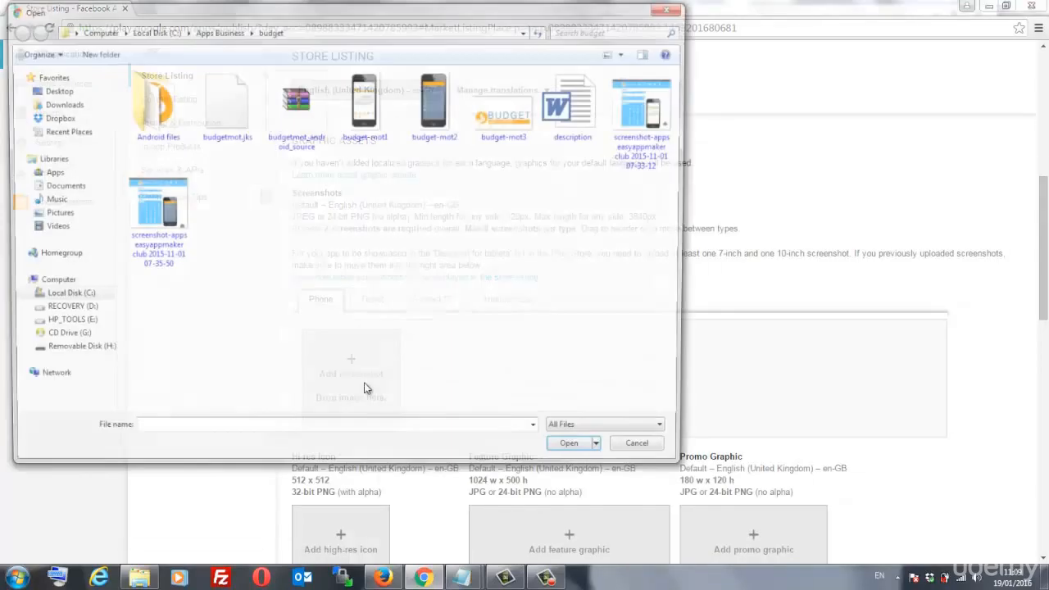
{"action": "left_click", "coordinate": [366, 103]}
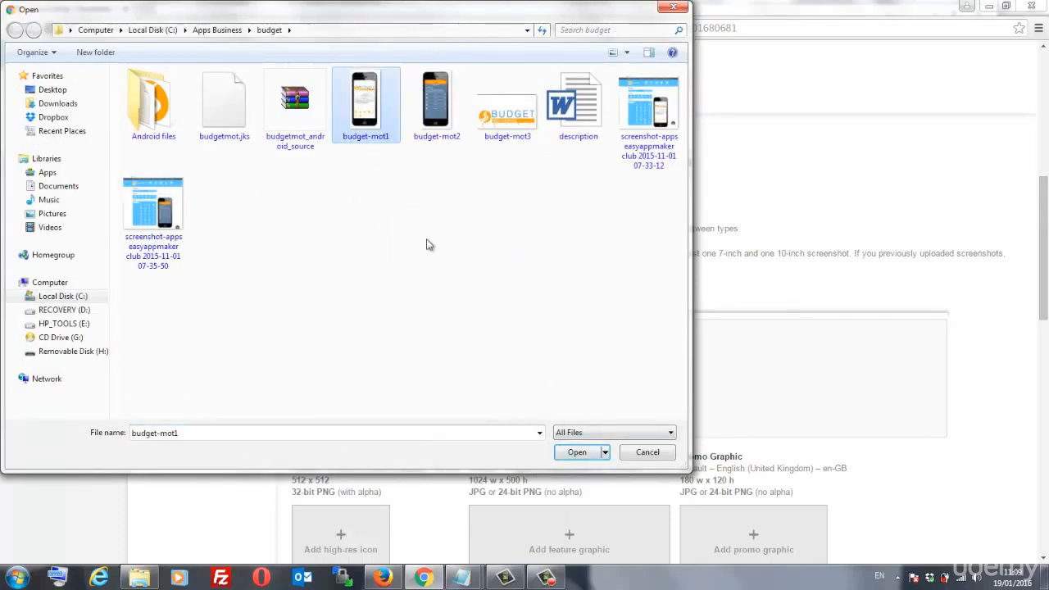
{"action": "left_click", "coordinate": [217, 30]}
{"action": "double_click", "coordinate": [196, 132]}
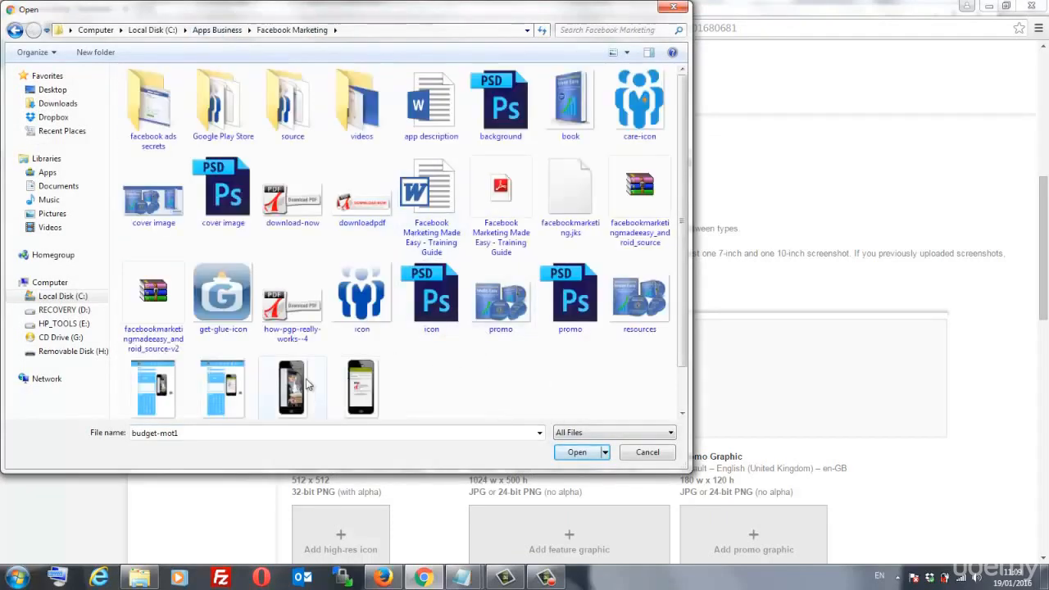
{"action": "left_click", "coordinate": [308, 383]}
{"action": "left_click", "coordinate": [578, 453]}
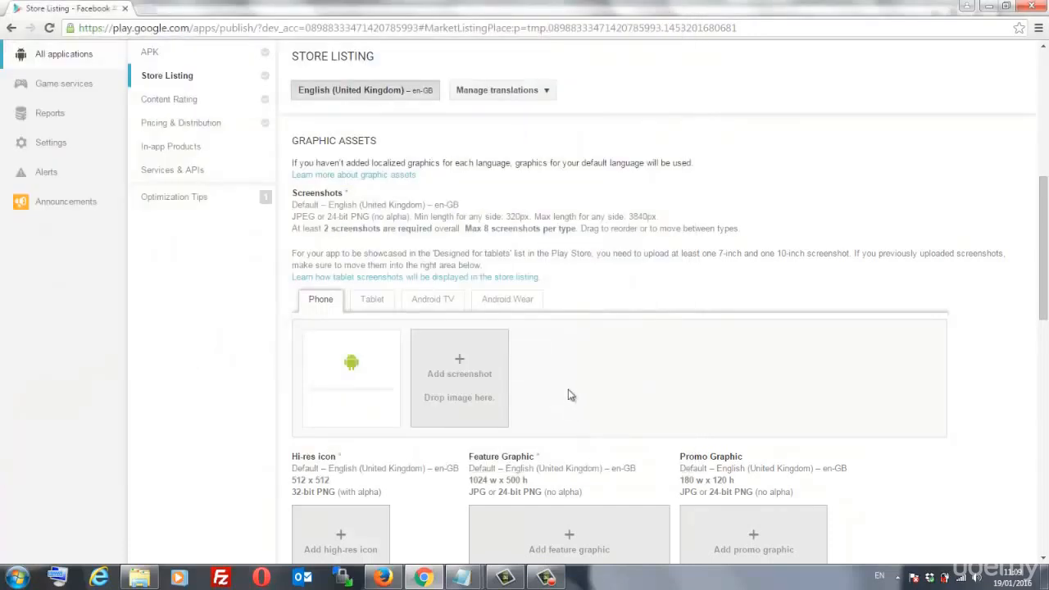
- Upload a second phone screenshot from the same Facebook Marketing folder
{"action": "left_click", "coordinate": [466, 377]}
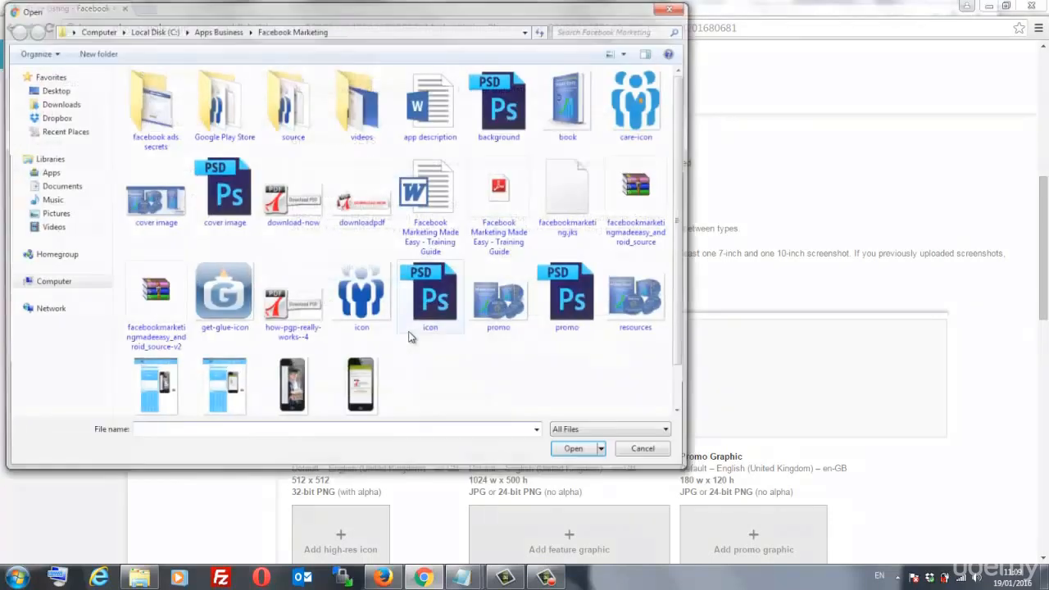
{"action": "left_click", "coordinate": [361, 384]}
{"action": "left_click", "coordinate": [573, 449]}
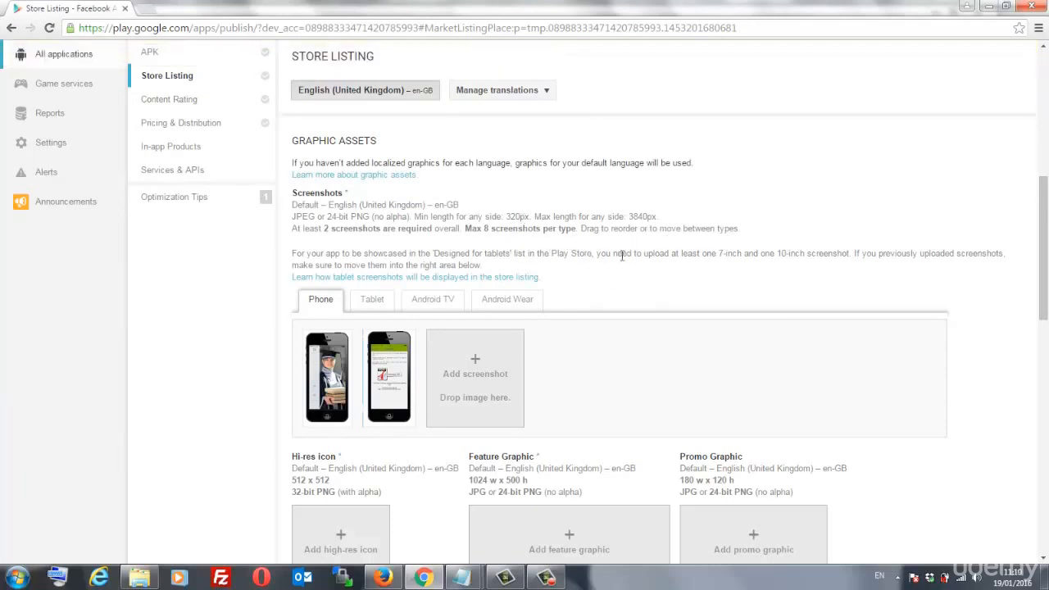
{"action": "scroll", "coordinate": [622, 258], "scroll_direction": "down", "scroll_amount": 1}
- Upload social-academy as a 7-inch tablet screenshot
{"action": "left_click", "coordinate": [380, 241]}
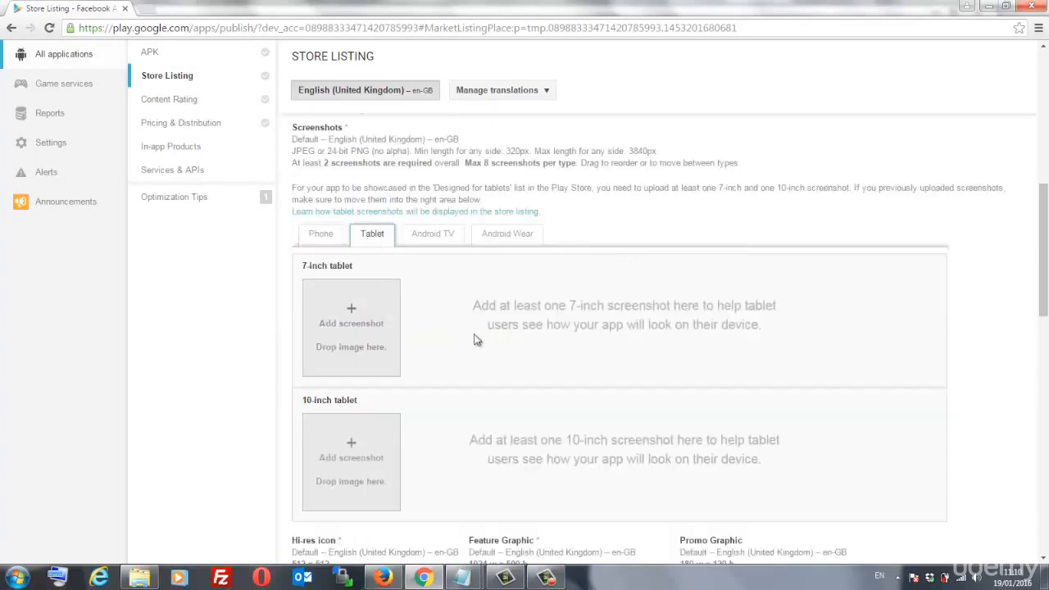
{"action": "left_click", "coordinate": [528, 344]}
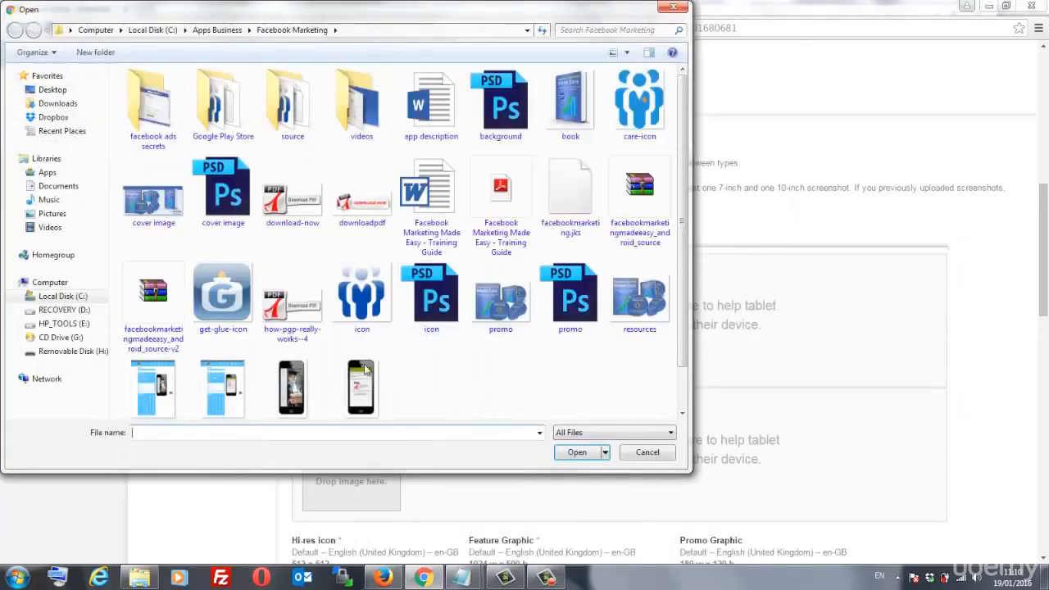
{"action": "left_click", "coordinate": [291, 387]}
{"action": "left_click", "coordinate": [576, 452]}
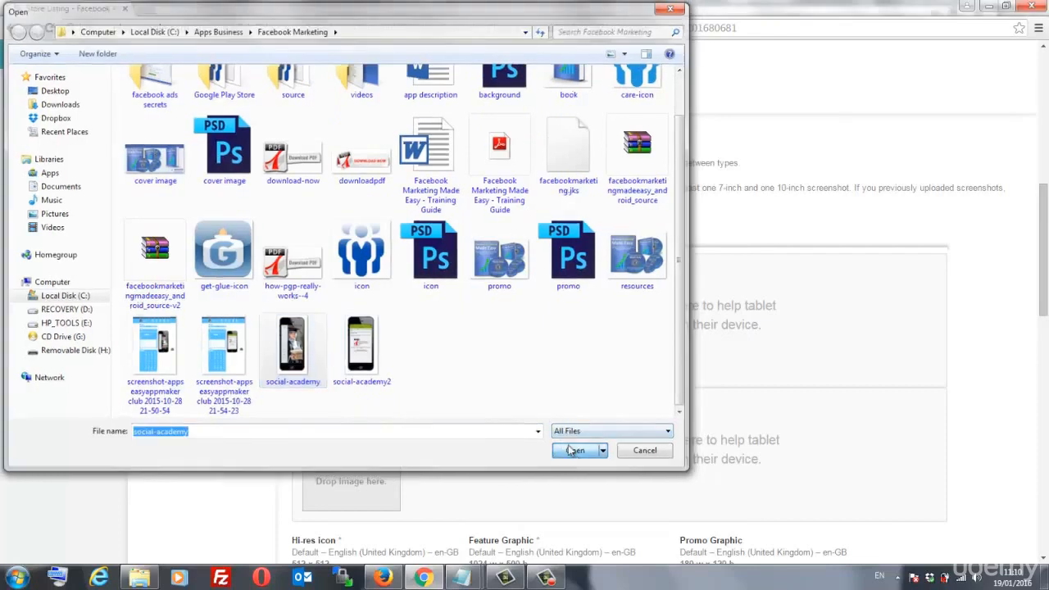
- Upload social-academy2 as a second 7-inch tablet screenshot
{"action": "left_click", "coordinate": [412, 369]}
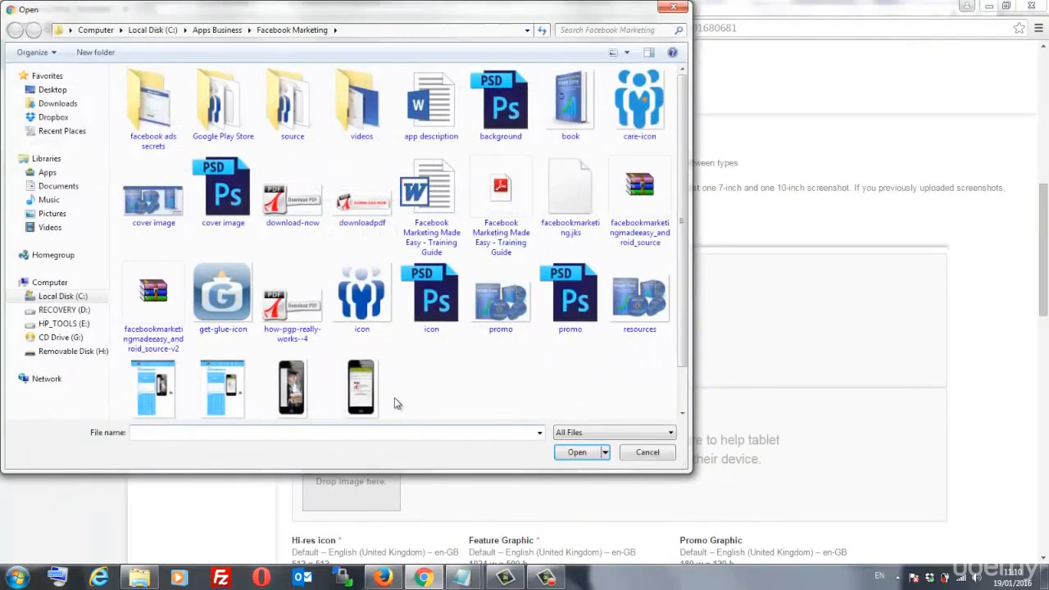
{"action": "left_click", "coordinate": [392, 395]}
{"action": "key", "text": "Return"}
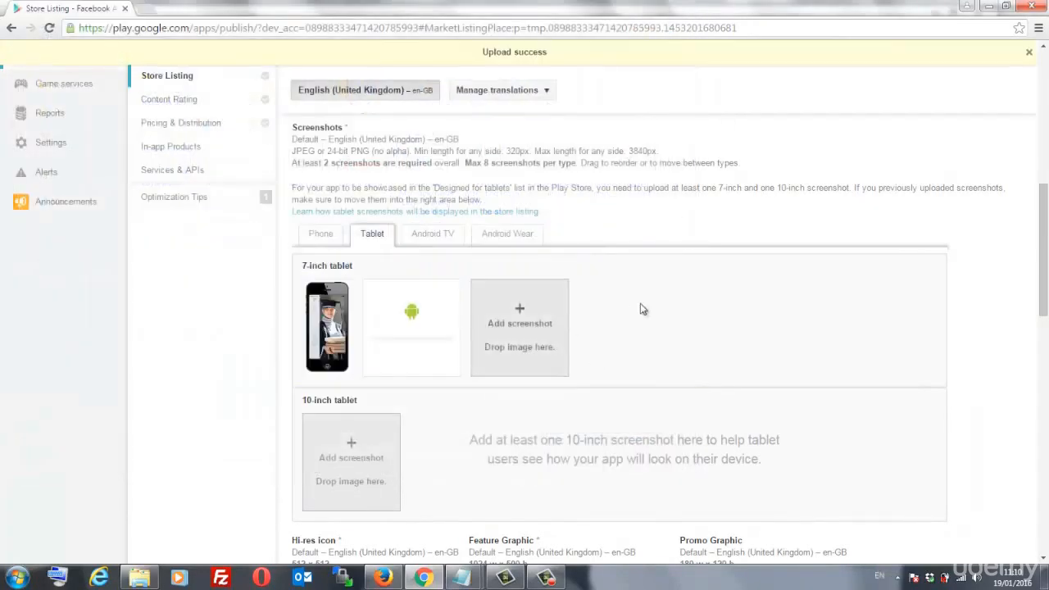
{"action": "scroll", "coordinate": [640, 303], "scroll_direction": "down", "scroll_amount": 2}
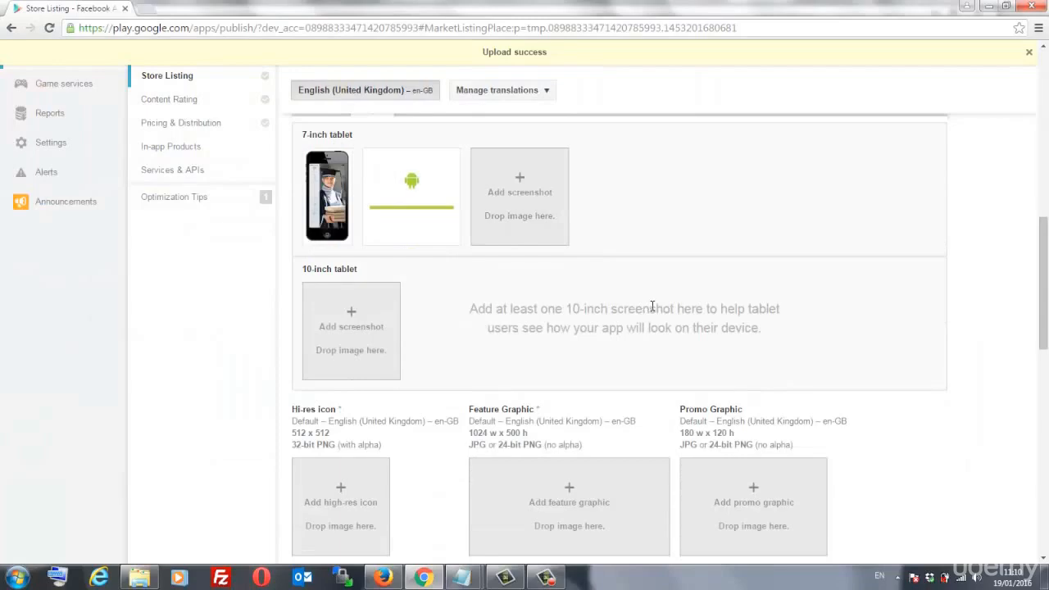
{"action": "scroll", "coordinate": [653, 310], "scroll_direction": "down", "scroll_amount": 2}
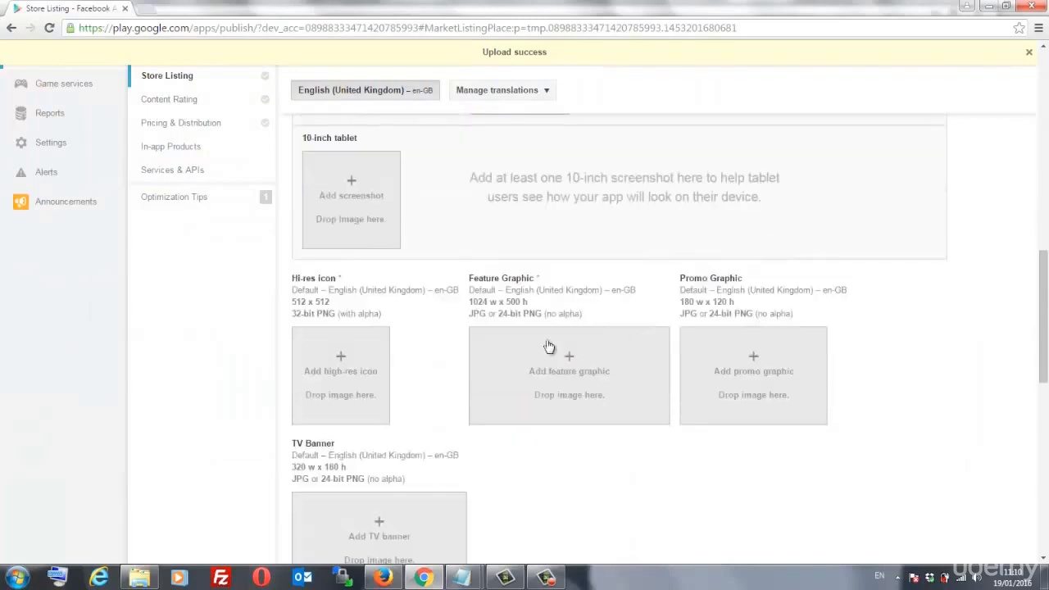
- Try uploading care-icon as the hi-res icon and dismiss the wrong-size error
{"action": "left_click", "coordinate": [346, 374]}
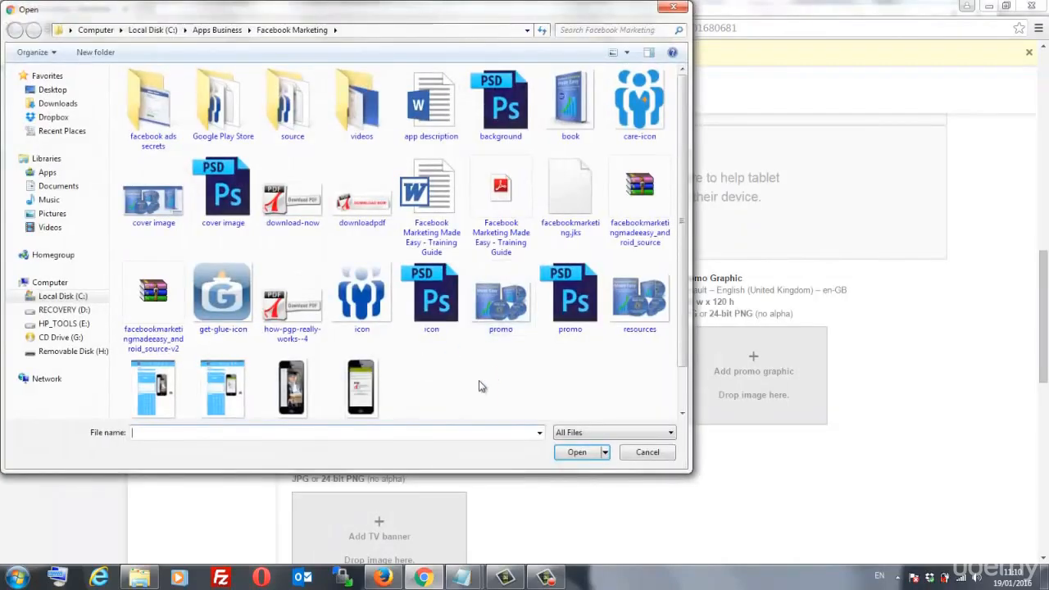
{"action": "left_click", "coordinate": [361, 296]}
{"action": "left_click", "coordinate": [656, 125]}
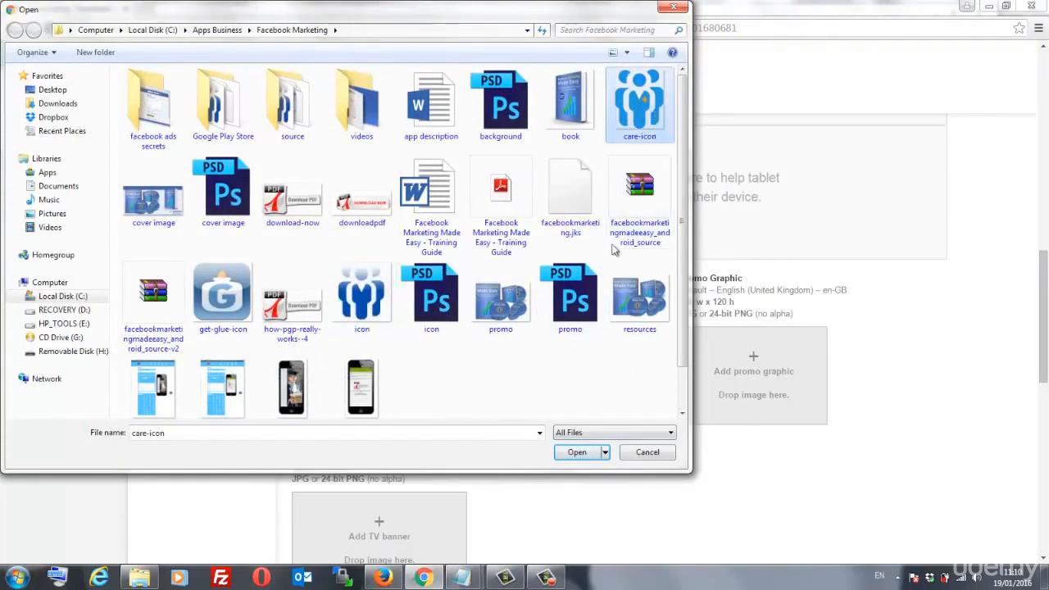
{"action": "left_click", "coordinate": [579, 452]}
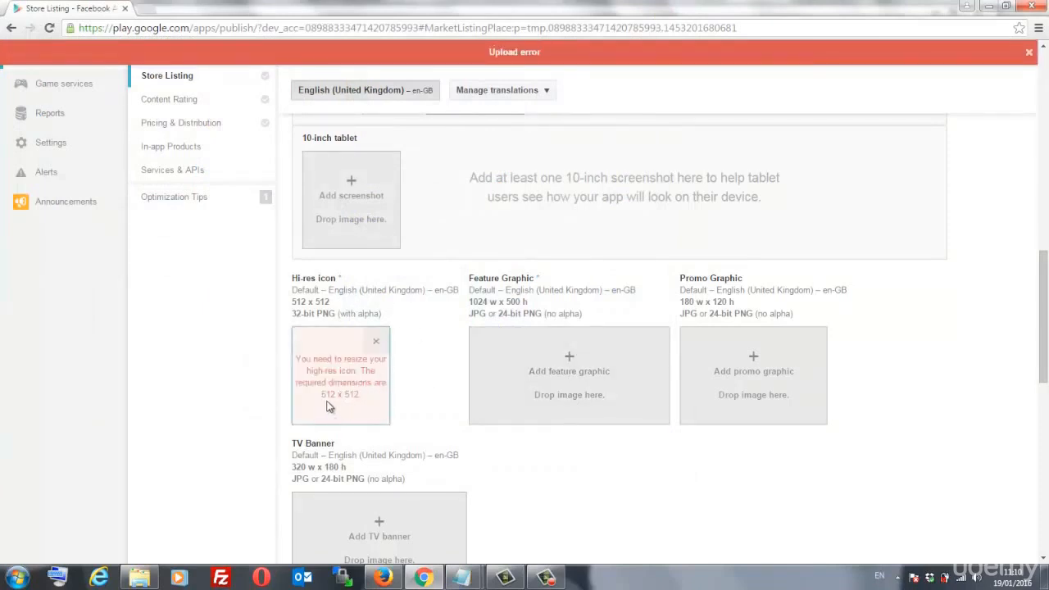
{"action": "left_click", "coordinate": [376, 341]}
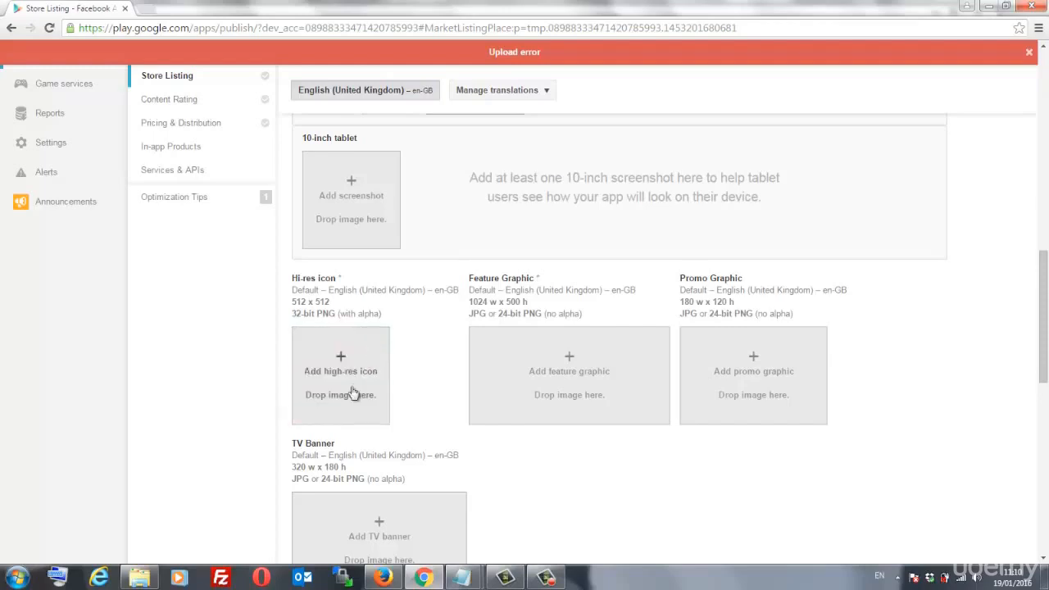
- Upload the 'icon' image as the app's hi-res icon instead
{"action": "left_click", "coordinate": [354, 395]}
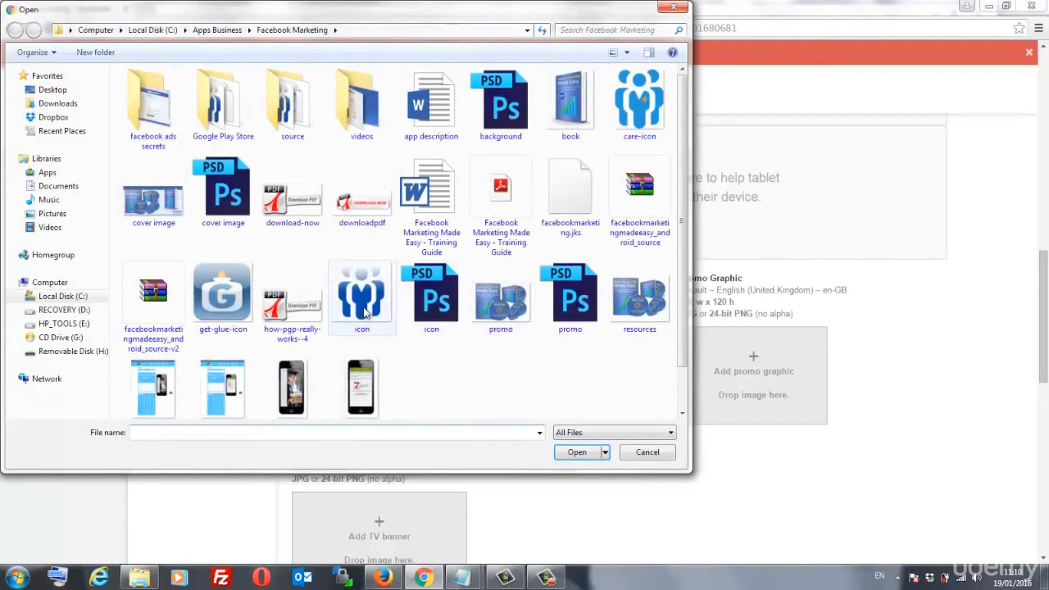
{"action": "left_click", "coordinate": [365, 311]}
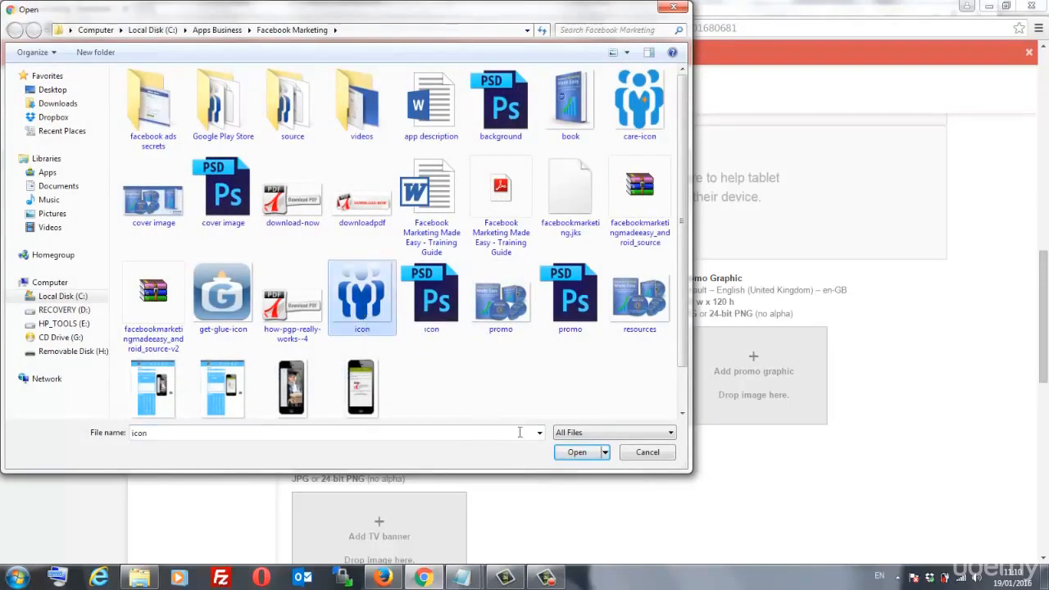
{"action": "left_click", "coordinate": [577, 452]}
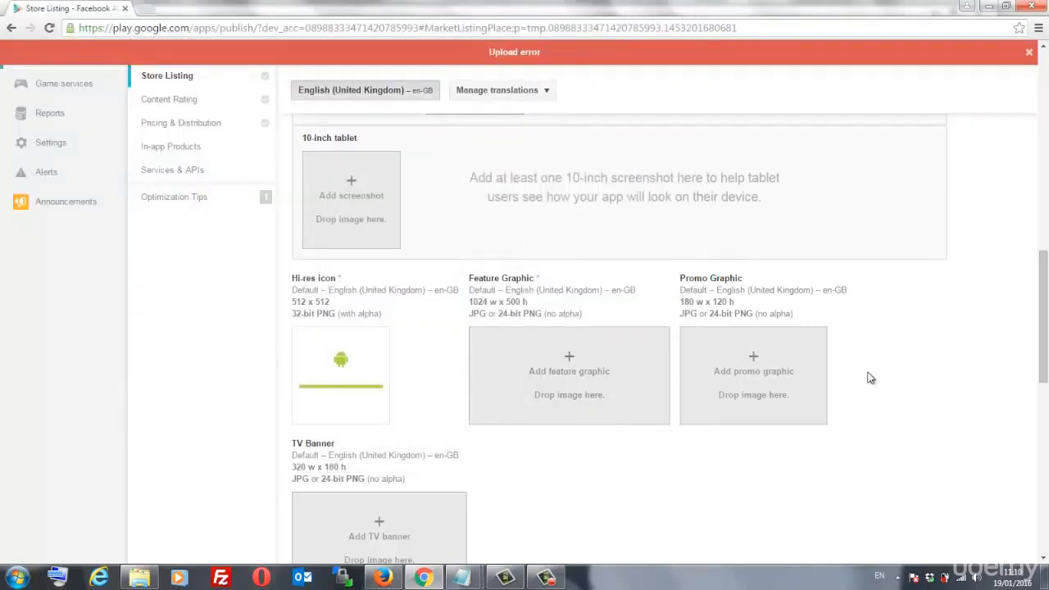
{"action": "scroll", "coordinate": [871, 377], "scroll_direction": "down", "scroll_amount": 1}
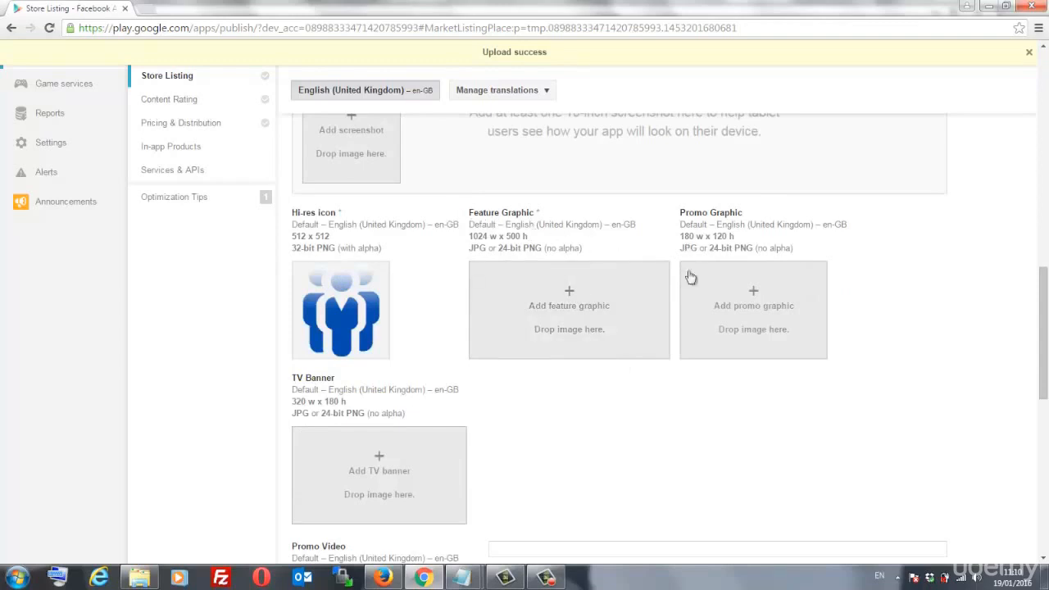
{"action": "scroll", "coordinate": [906, 304], "scroll_direction": "up", "scroll_amount": 2}
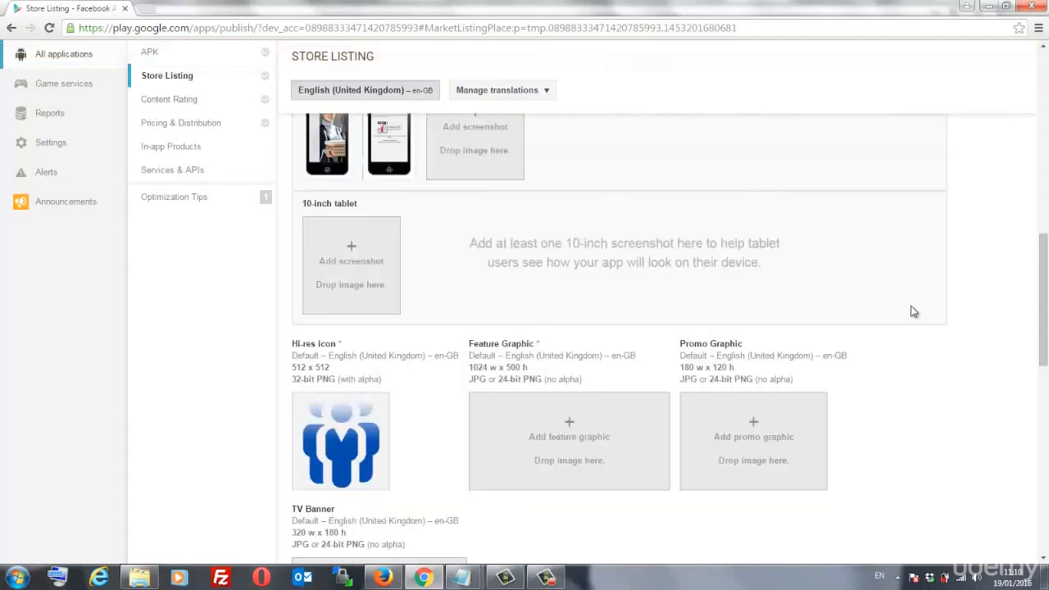
{"action": "scroll", "coordinate": [913, 313], "scroll_direction": "down", "scroll_amount": 2}
{"action": "scroll", "coordinate": [910, 329], "scroll_direction": "down", "scroll_amount": 2}
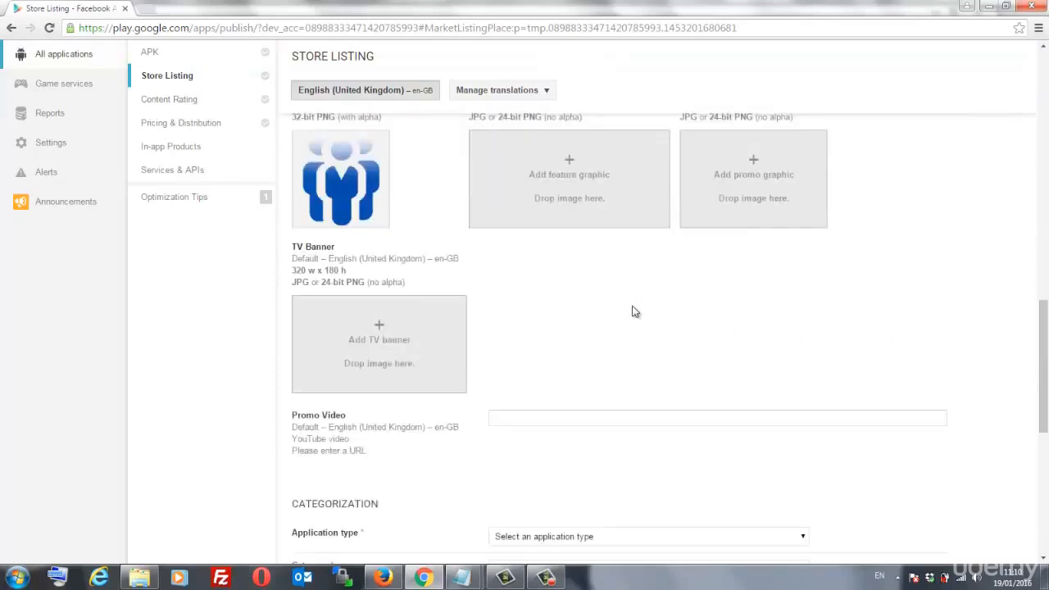
{"action": "scroll", "coordinate": [656, 308], "scroll_direction": "up", "scroll_amount": 1}
- Upload the 'cover image' file into the Feature Graphic slot
{"action": "left_click", "coordinate": [567, 252]}
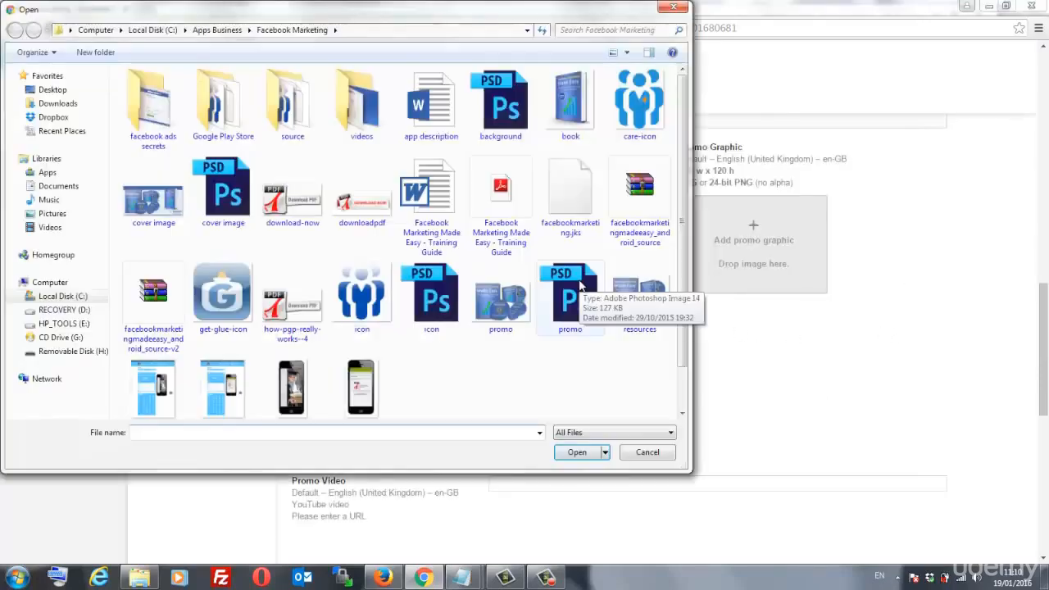
{"action": "left_click", "coordinate": [141, 207]}
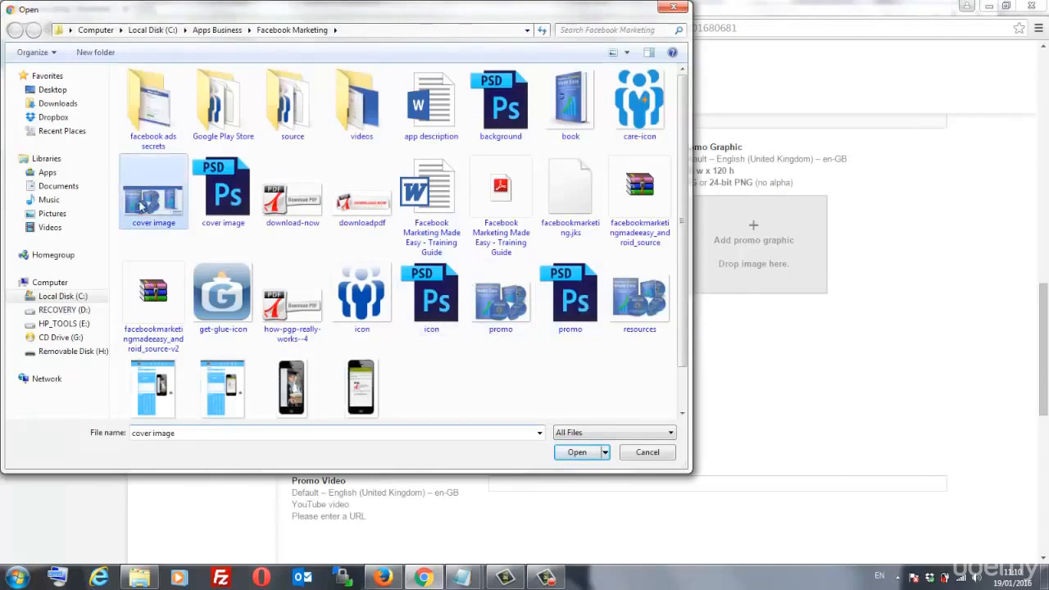
{"action": "left_click", "coordinate": [565, 454]}
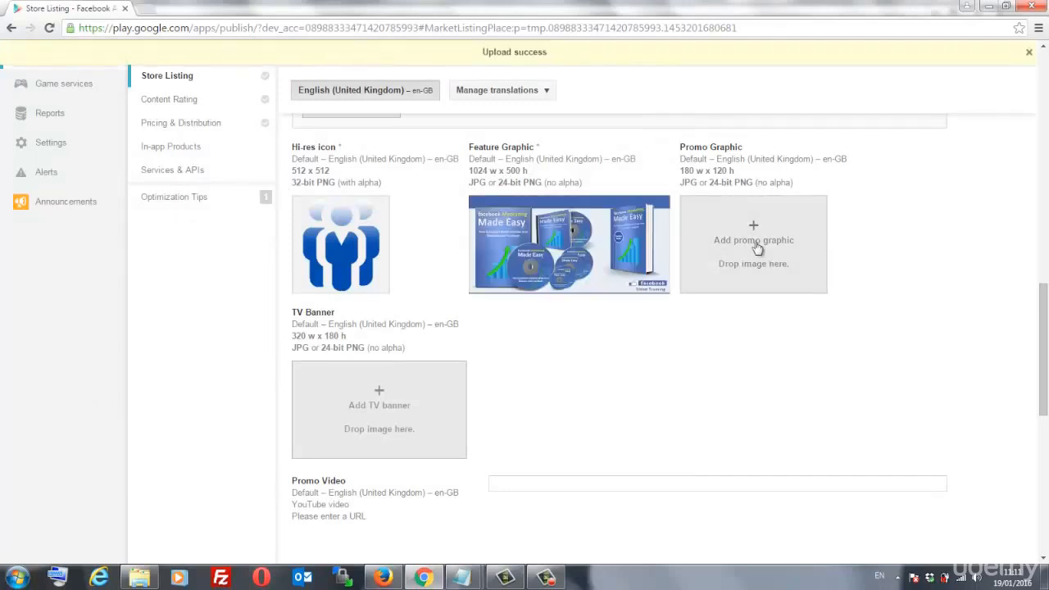
{"action": "scroll", "coordinate": [660, 314], "scroll_direction": "down", "scroll_amount": 1}
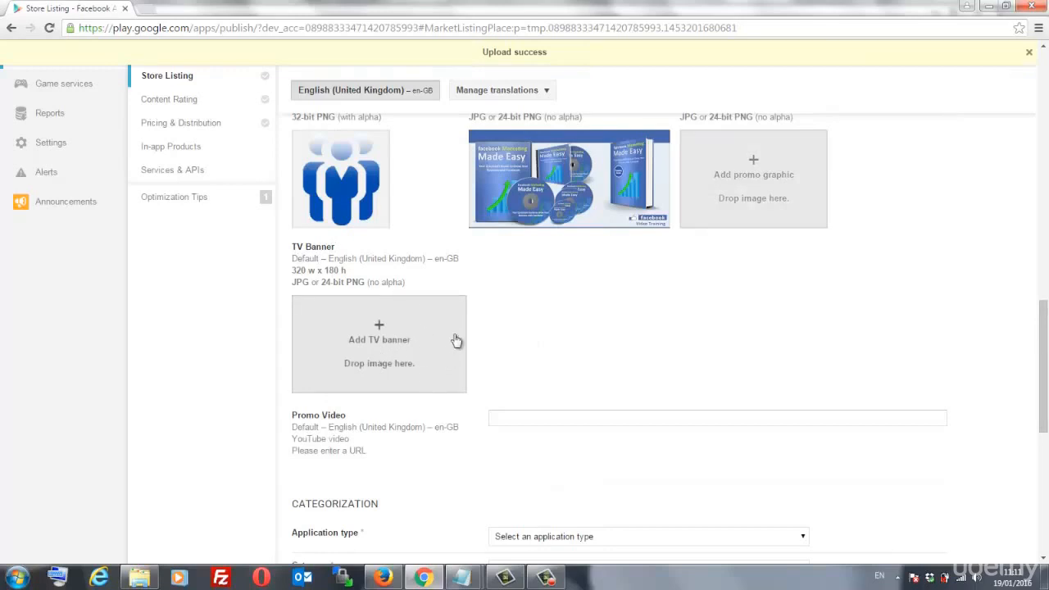
{"action": "scroll", "coordinate": [416, 373], "scroll_direction": "down", "scroll_amount": 2}
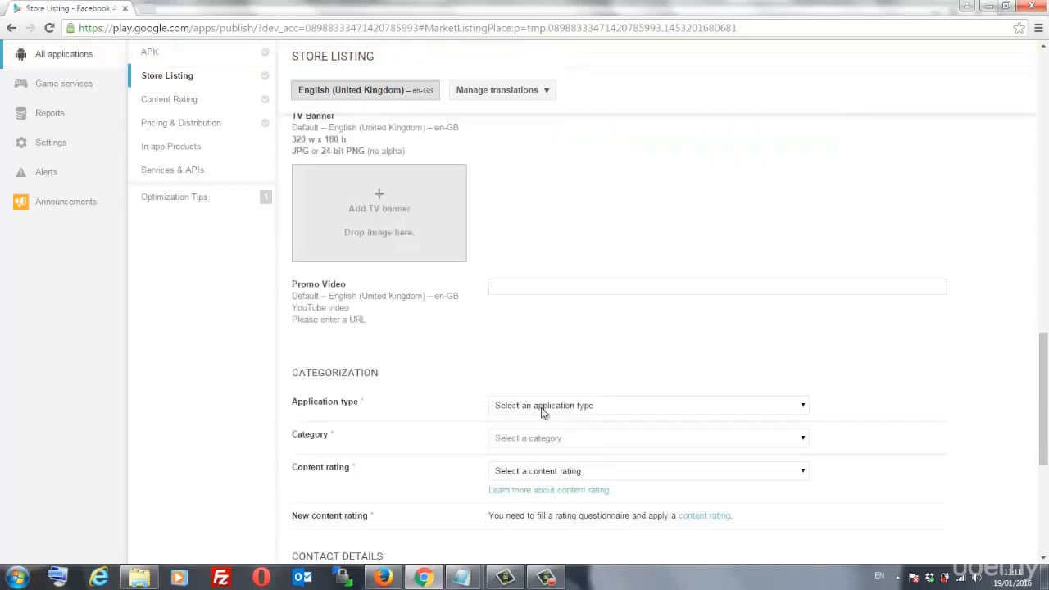
- Set Application type to Applications and Category to Education
{"action": "left_click", "coordinate": [600, 288]}
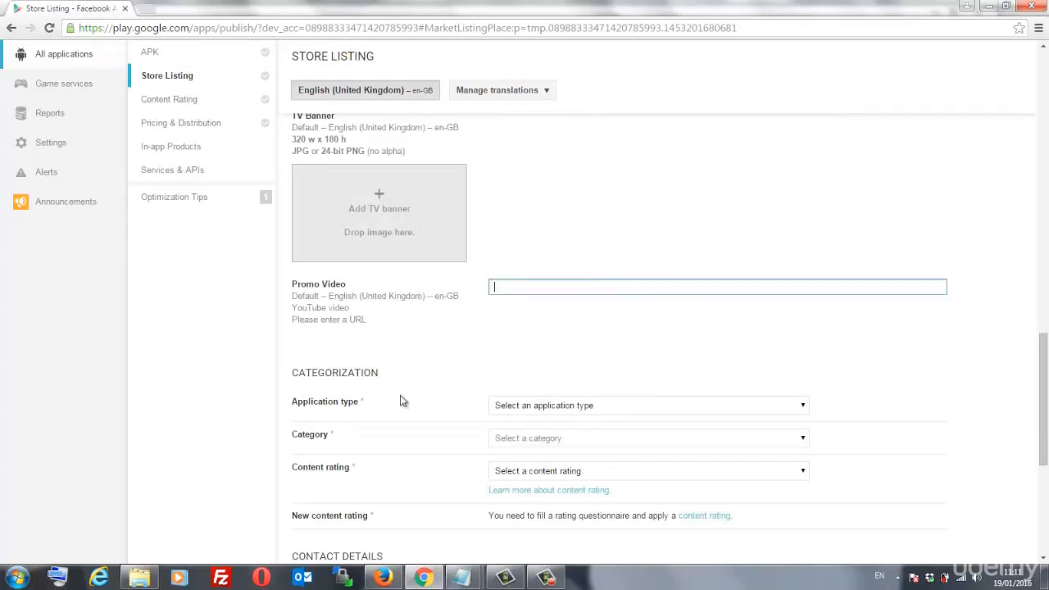
{"action": "scroll", "coordinate": [401, 401], "scroll_direction": "down", "scroll_amount": 2}
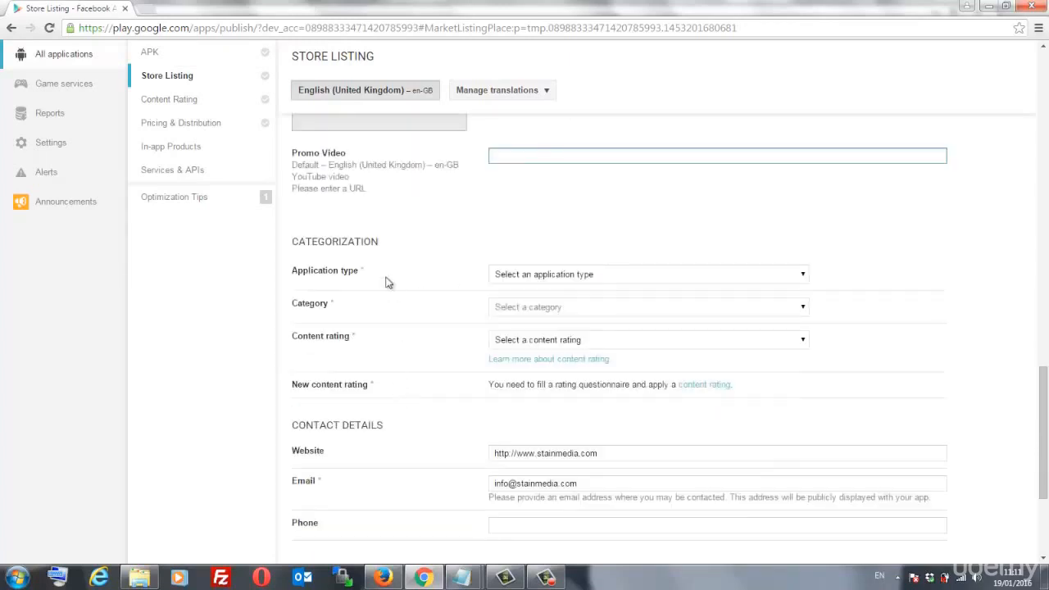
{"action": "left_click", "coordinate": [582, 275]}
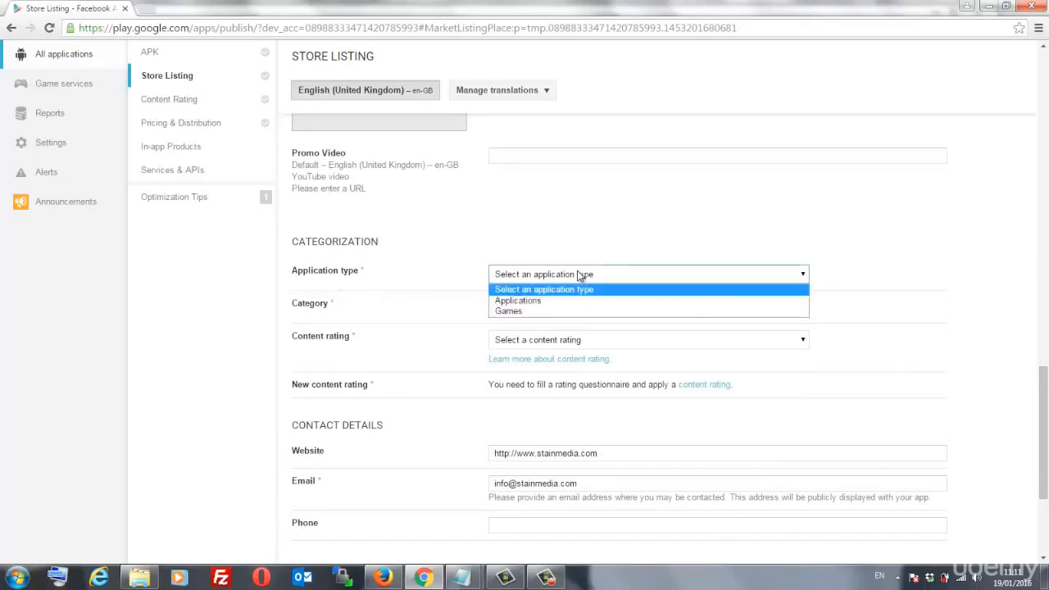
{"action": "left_click", "coordinate": [512, 300]}
{"action": "left_click", "coordinate": [535, 310]}
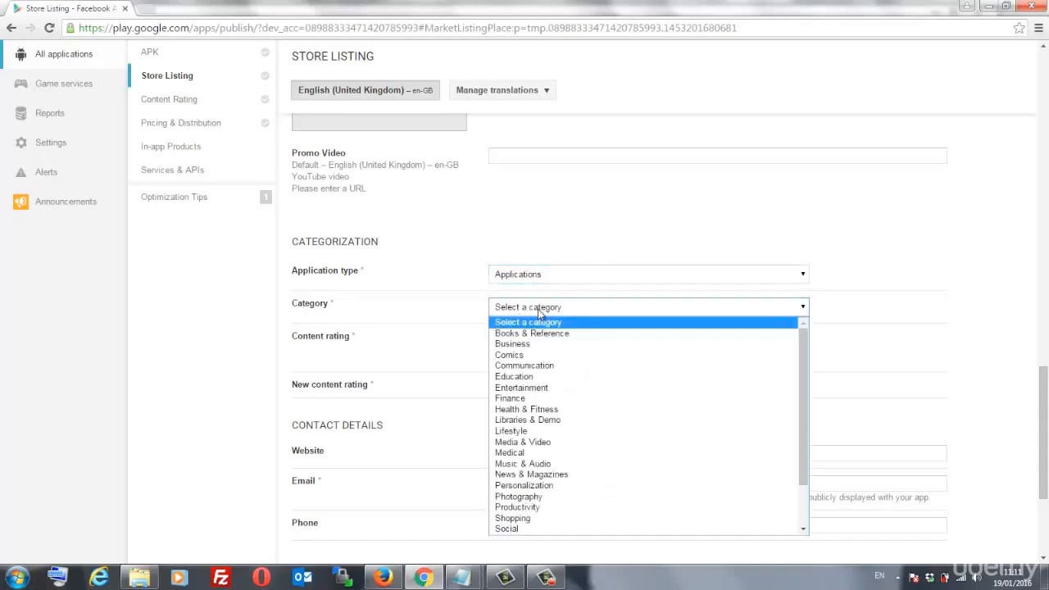
{"action": "left_click", "coordinate": [549, 377]}
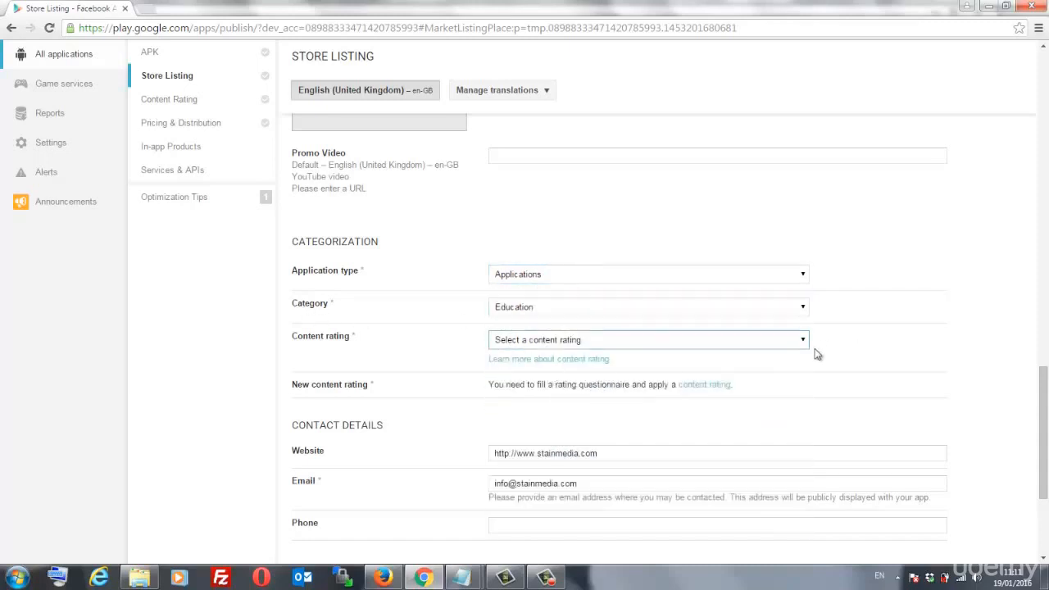
- Set the content rating to Everyone and review the rest of the listing
{"action": "left_click", "coordinate": [580, 342]}
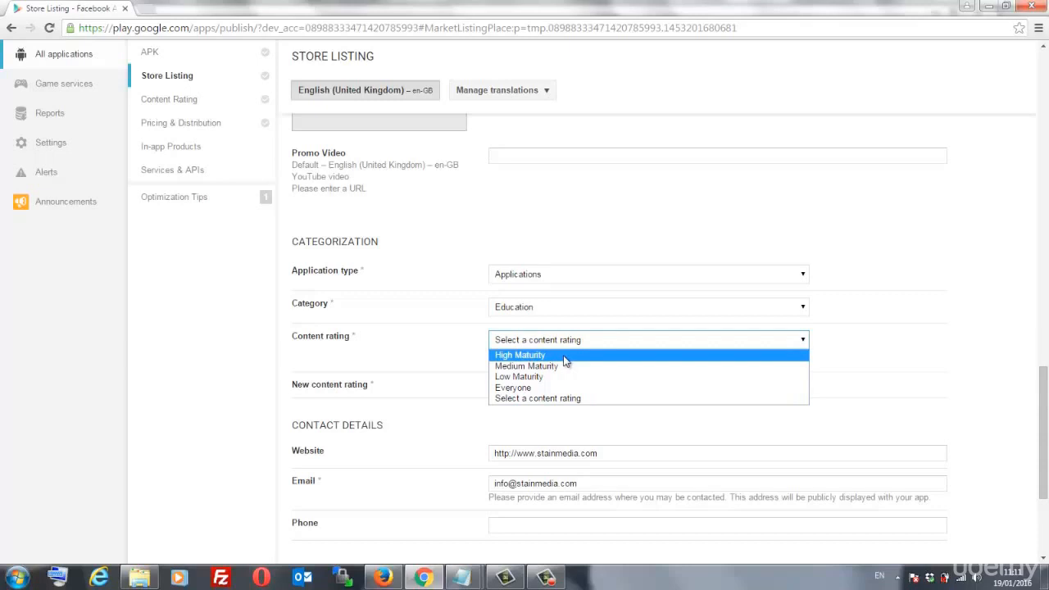
{"action": "left_click", "coordinate": [534, 389]}
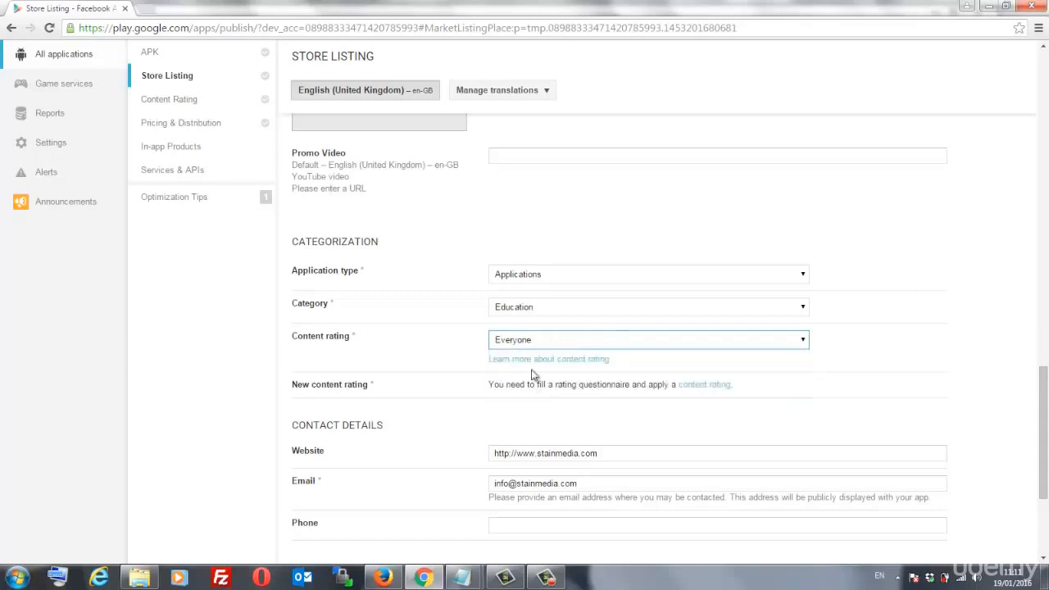
{"action": "left_click", "coordinate": [722, 339]}
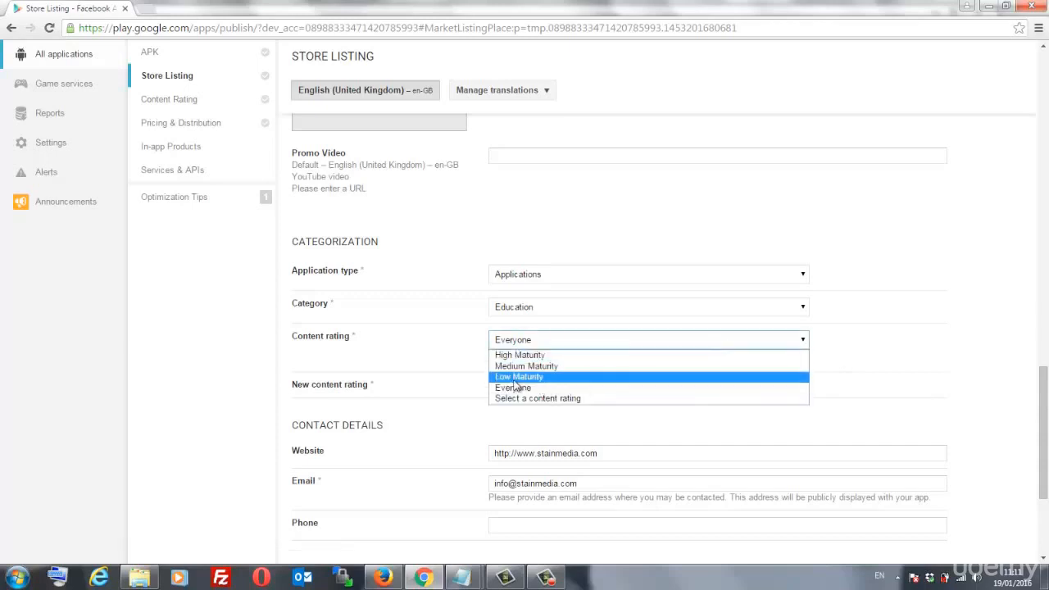
{"action": "left_click", "coordinate": [839, 336]}
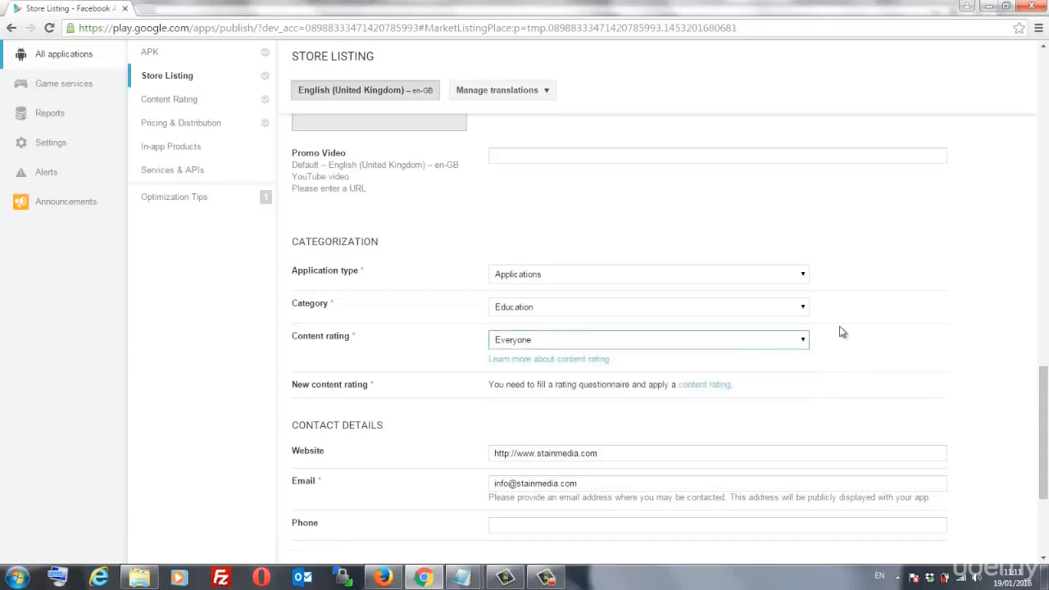
{"action": "left_click", "coordinate": [988, 332]}
{"action": "scroll", "coordinate": [988, 332], "scroll_direction": "down", "scroll_amount": 1}
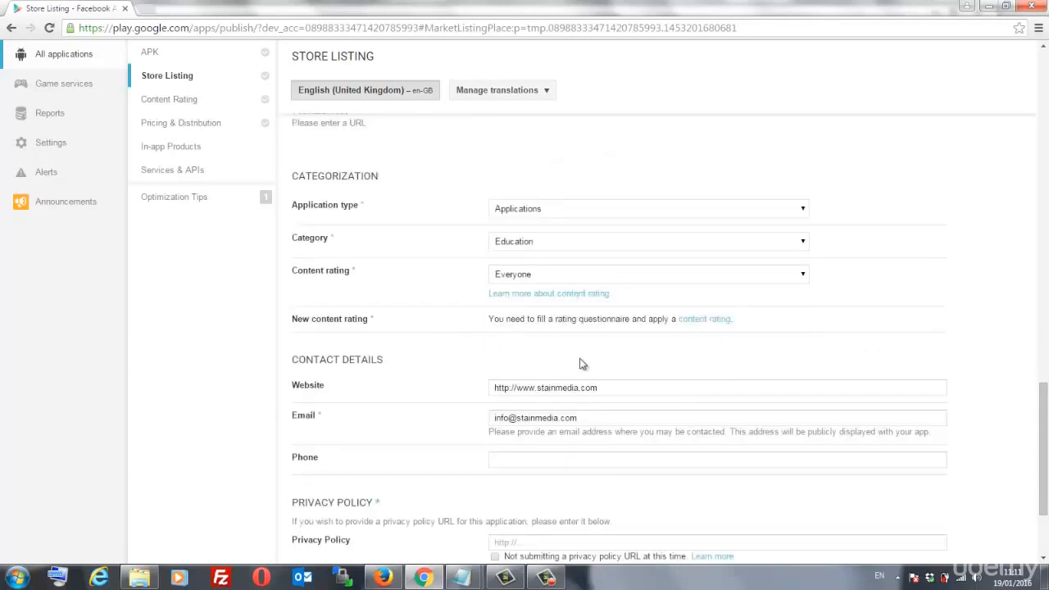
{"action": "scroll", "coordinate": [579, 364], "scroll_direction": "down", "scroll_amount": 1}
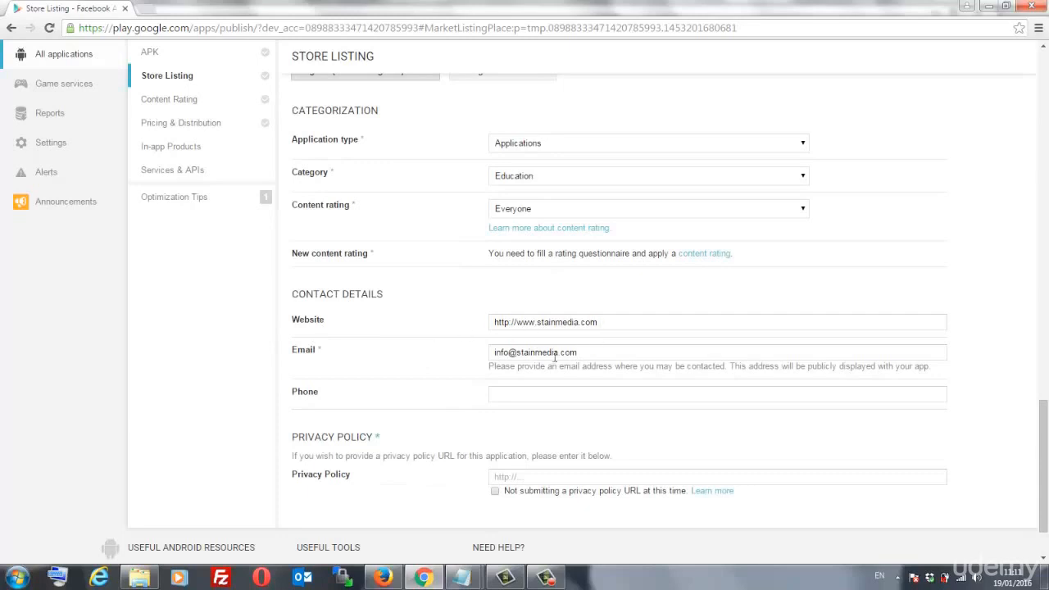
{"action": "scroll", "coordinate": [525, 392], "scroll_direction": "down", "scroll_amount": 1}
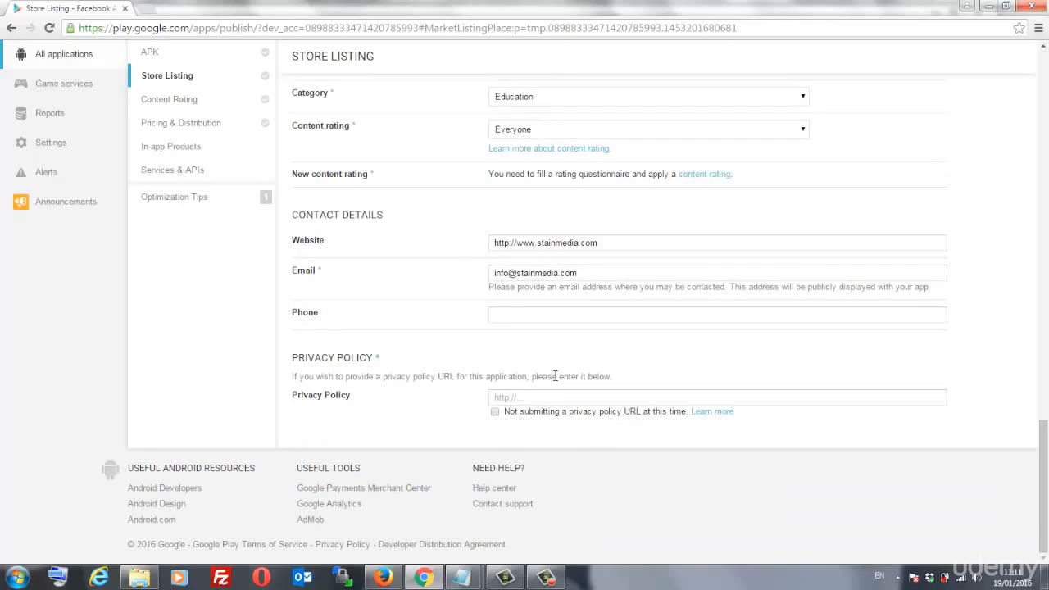
{"action": "scroll", "coordinate": [555, 377], "scroll_direction": "up", "scroll_amount": 15}
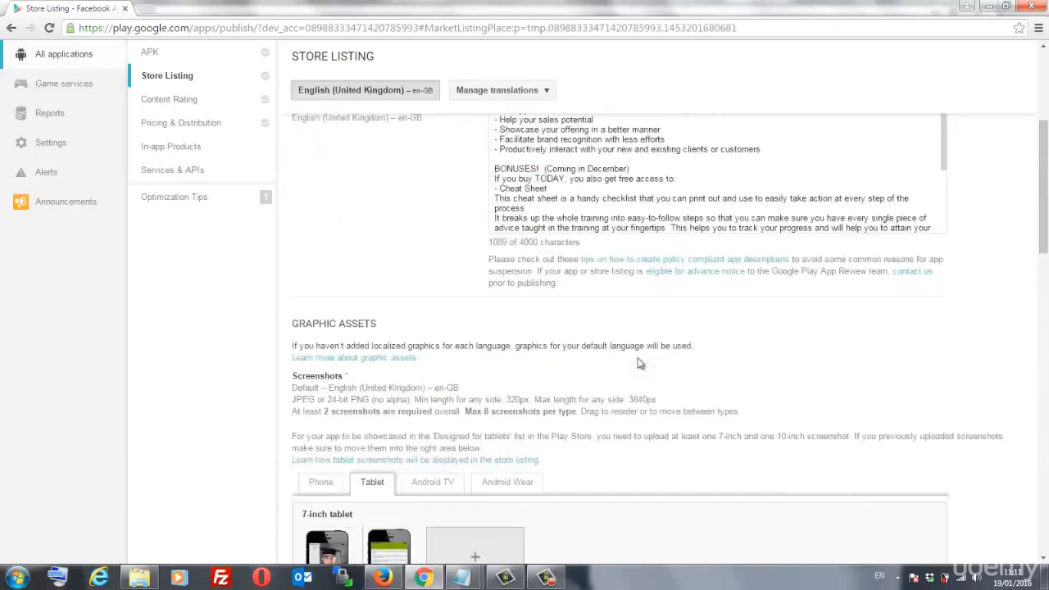
{"action": "scroll", "coordinate": [640, 363], "scroll_direction": "up", "scroll_amount": 3}
- Save the listing as a draft, then go via Content Rating to Pricing & Distribution
{"action": "left_click", "coordinate": [914, 137]}
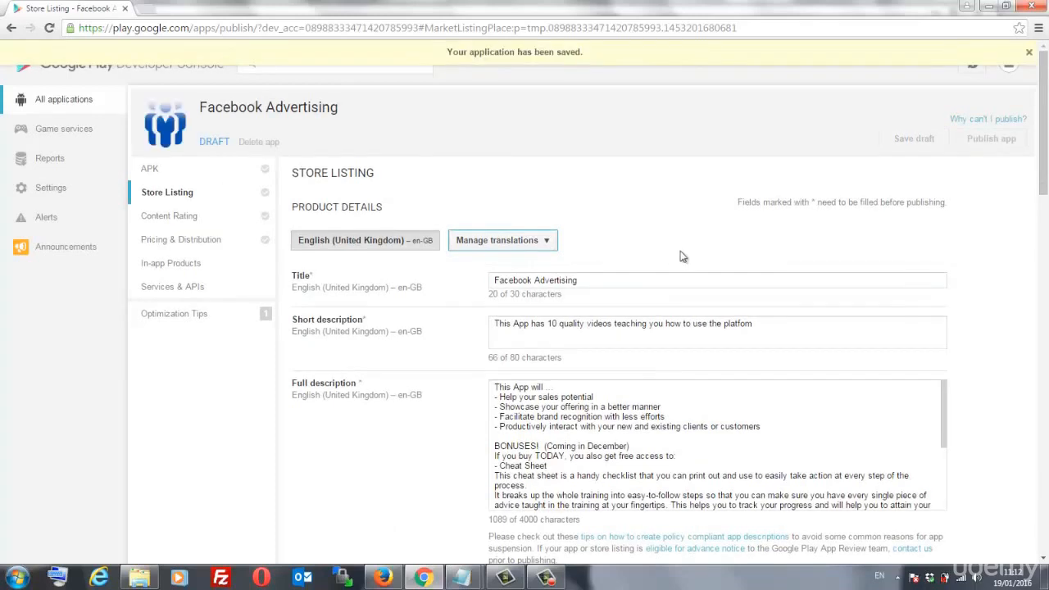
{"action": "left_click", "coordinate": [174, 220]}
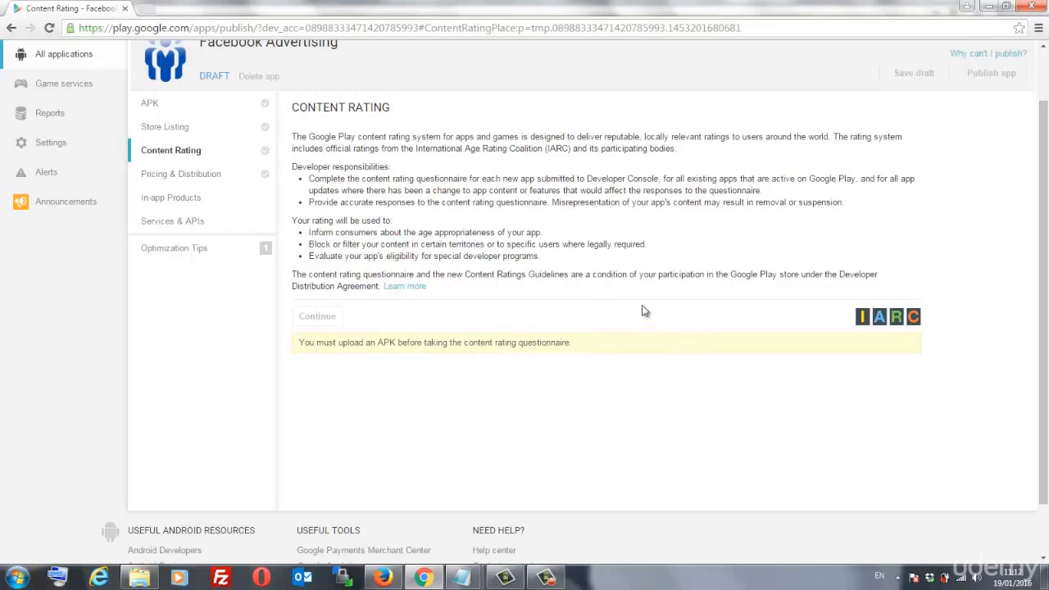
{"action": "scroll", "coordinate": [639, 300], "scroll_direction": "up", "scroll_amount": 1}
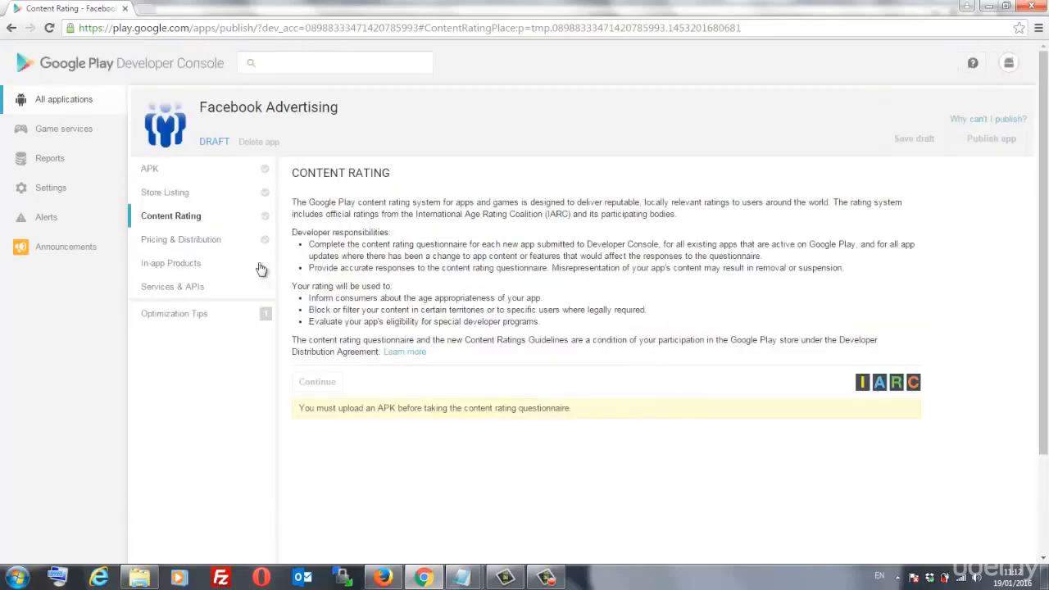
{"action": "left_click", "coordinate": [173, 250]}
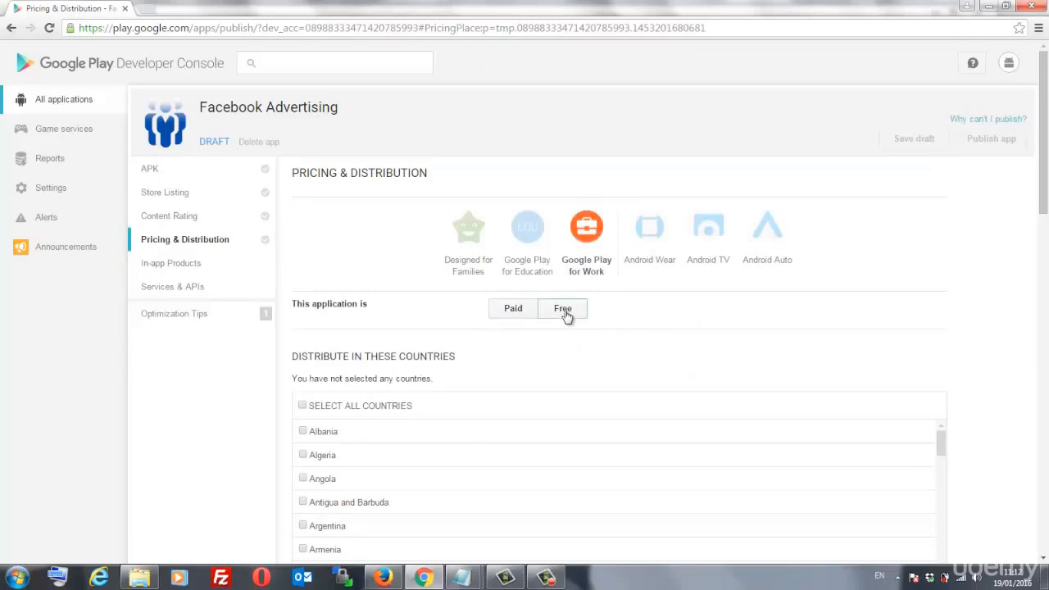
- Make the app Free and distribute it to all countries
{"action": "left_click", "coordinate": [566, 316]}
{"action": "scroll", "coordinate": [651, 328], "scroll_direction": "down", "scroll_amount": 1}
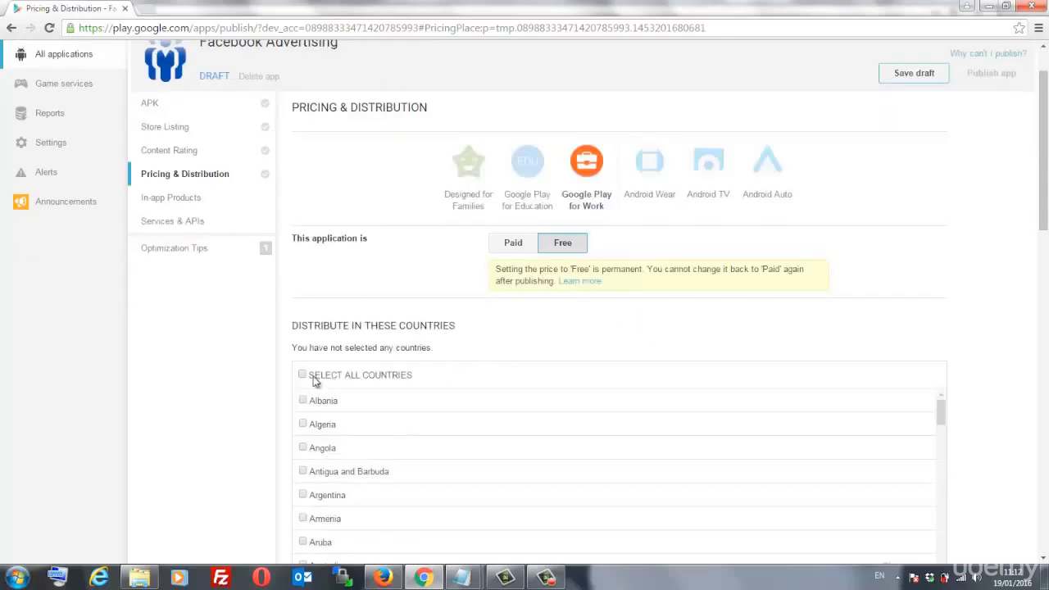
{"action": "left_click", "coordinate": [435, 392]}
{"action": "scroll", "coordinate": [488, 384], "scroll_direction": "down", "scroll_amount": 3}
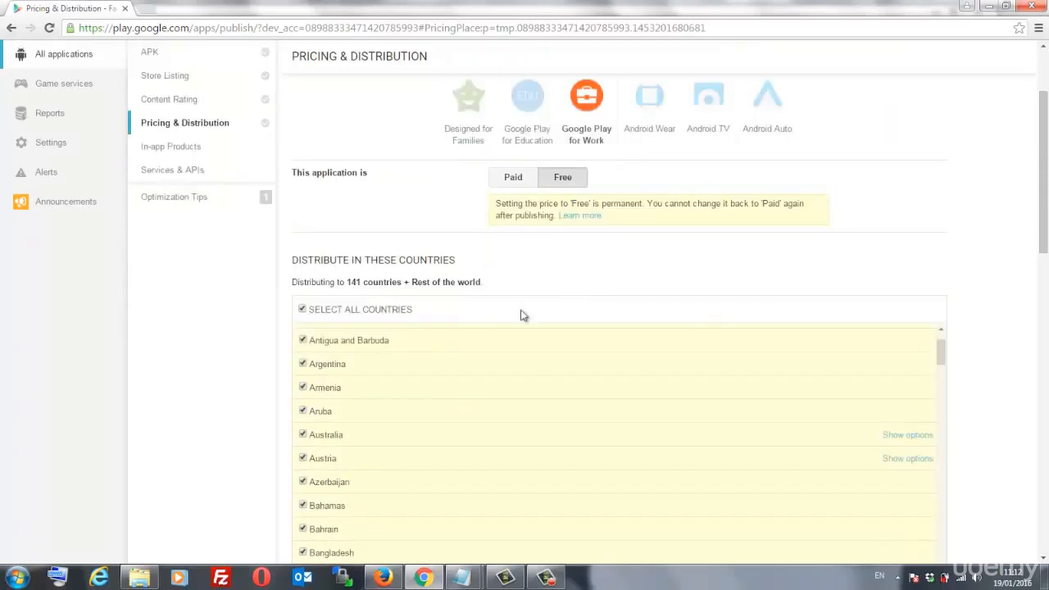
{"action": "scroll", "coordinate": [427, 389], "scroll_direction": "down", "scroll_amount": 2}
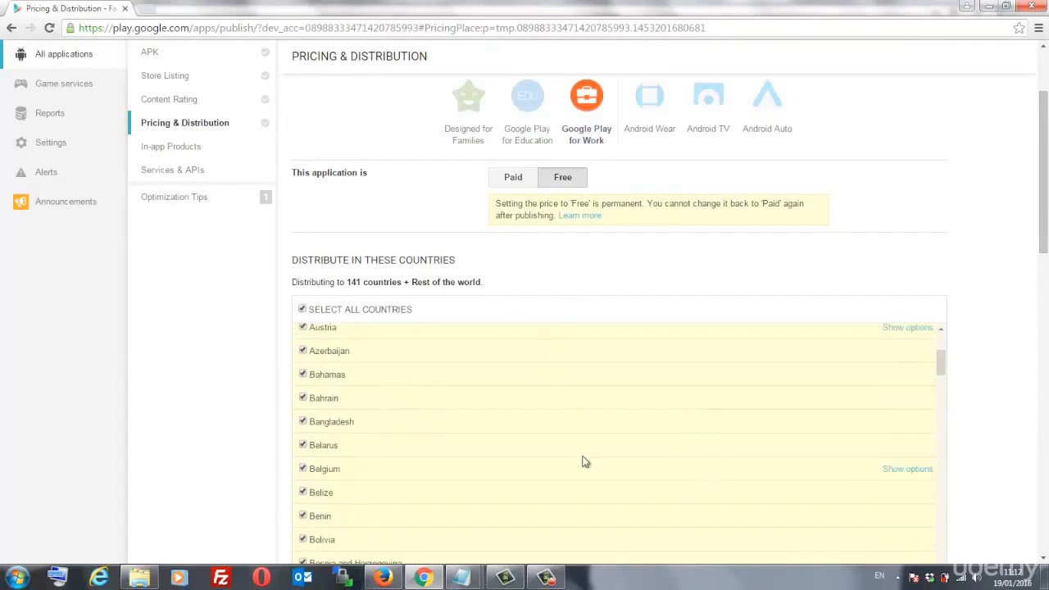
{"action": "scroll", "coordinate": [985, 410], "scroll_direction": "down", "scroll_amount": 2}
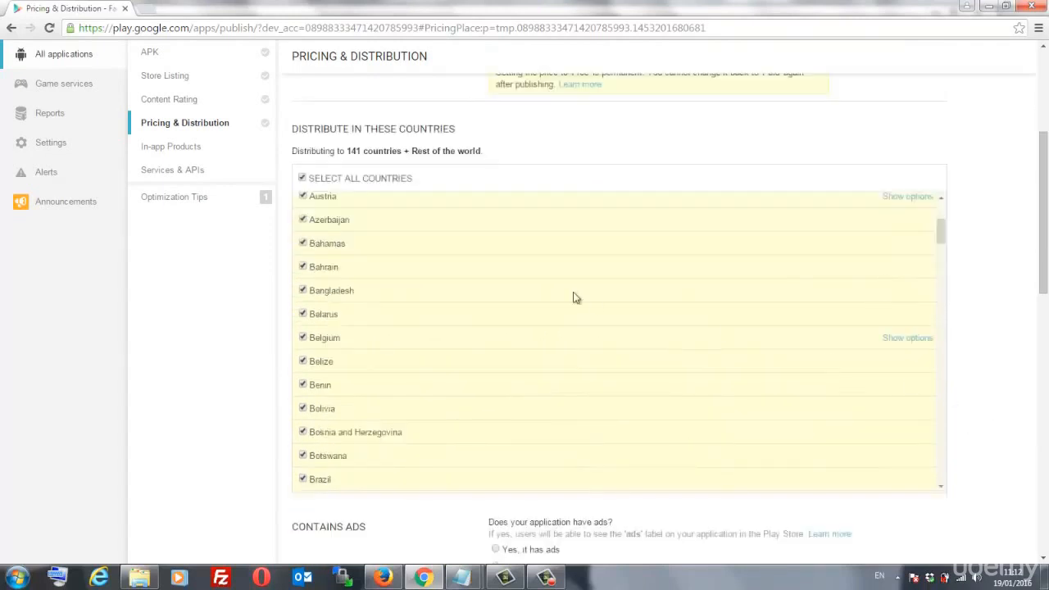
{"action": "scroll", "coordinate": [566, 300], "scroll_direction": "down", "scroll_amount": 5}
{"action": "scroll", "coordinate": [543, 331], "scroll_direction": "down", "scroll_amount": 3}
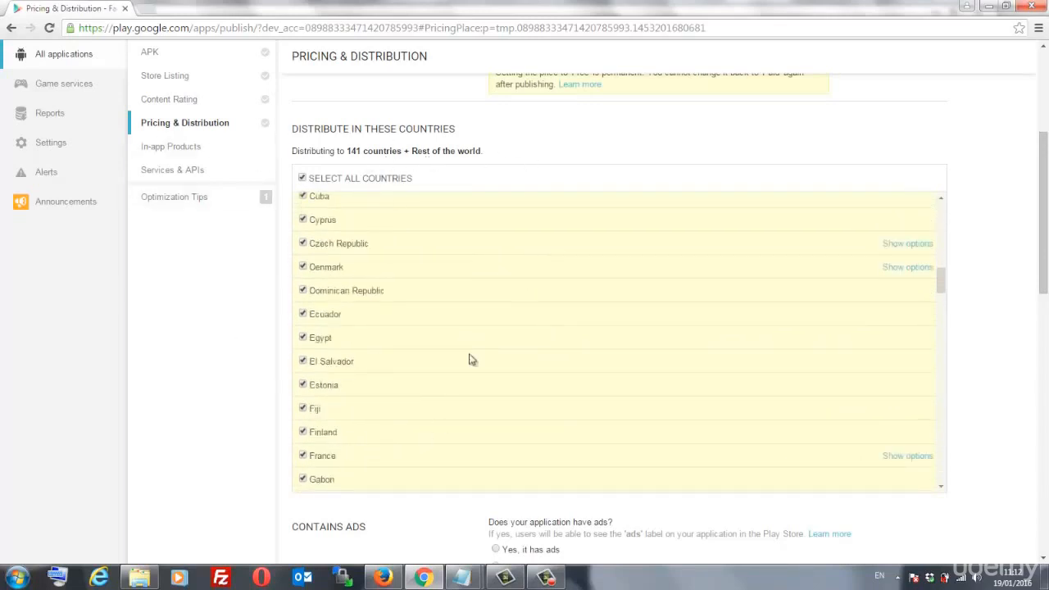
{"action": "scroll", "coordinate": [277, 365], "scroll_direction": "down", "scroll_amount": 4}
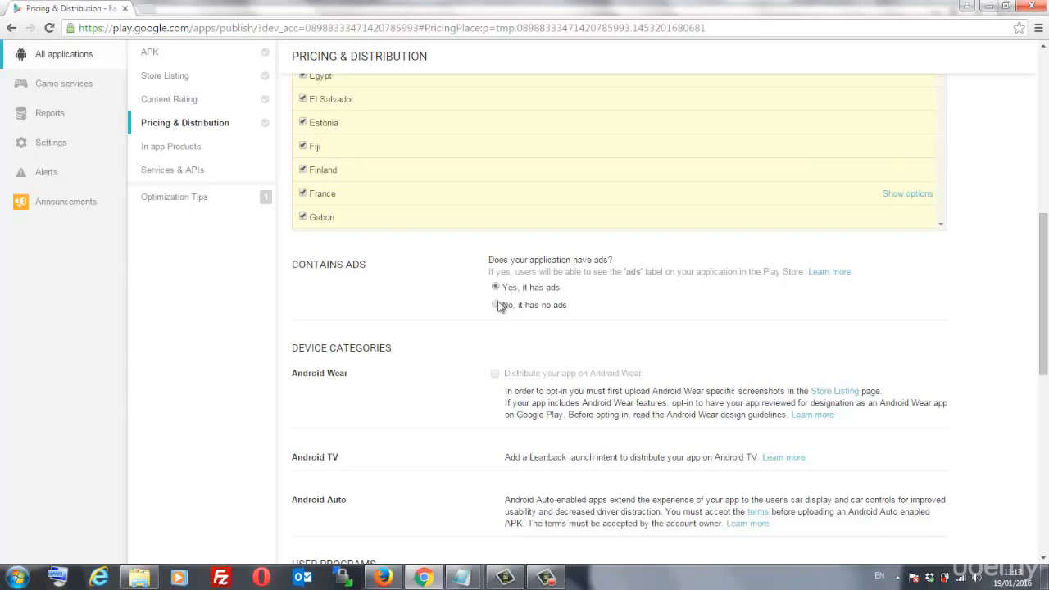
- Declare the app contains no ads and save the pricing draft
{"action": "left_click", "coordinate": [497, 307]}
{"action": "scroll", "coordinate": [607, 295], "scroll_direction": "down", "scroll_amount": 1}
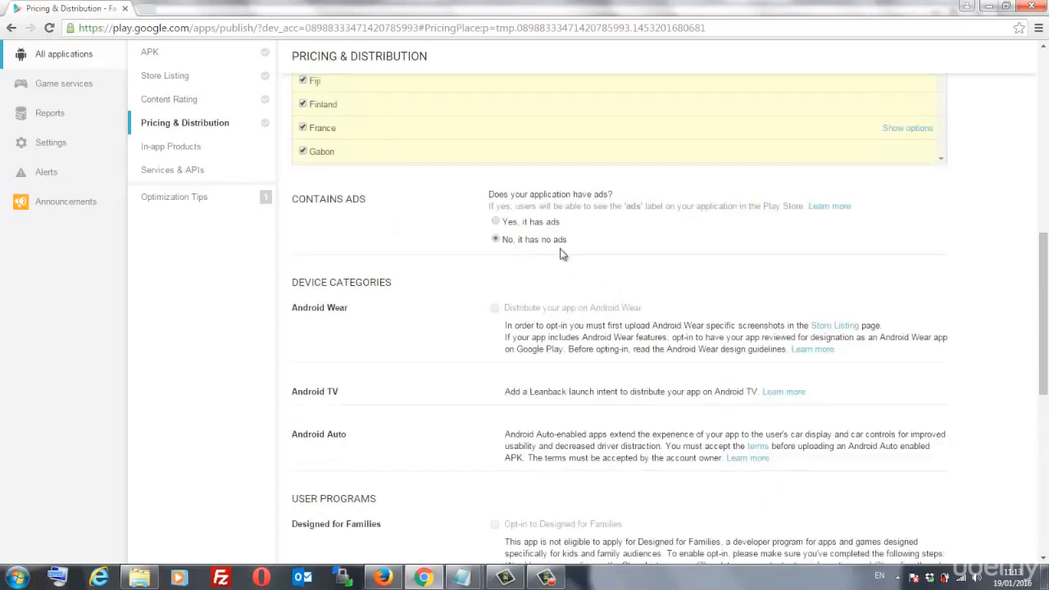
{"action": "scroll", "coordinate": [562, 254], "scroll_direction": "down", "scroll_amount": 6}
{"action": "scroll", "coordinate": [563, 279], "scroll_direction": "up", "scroll_amount": 5}
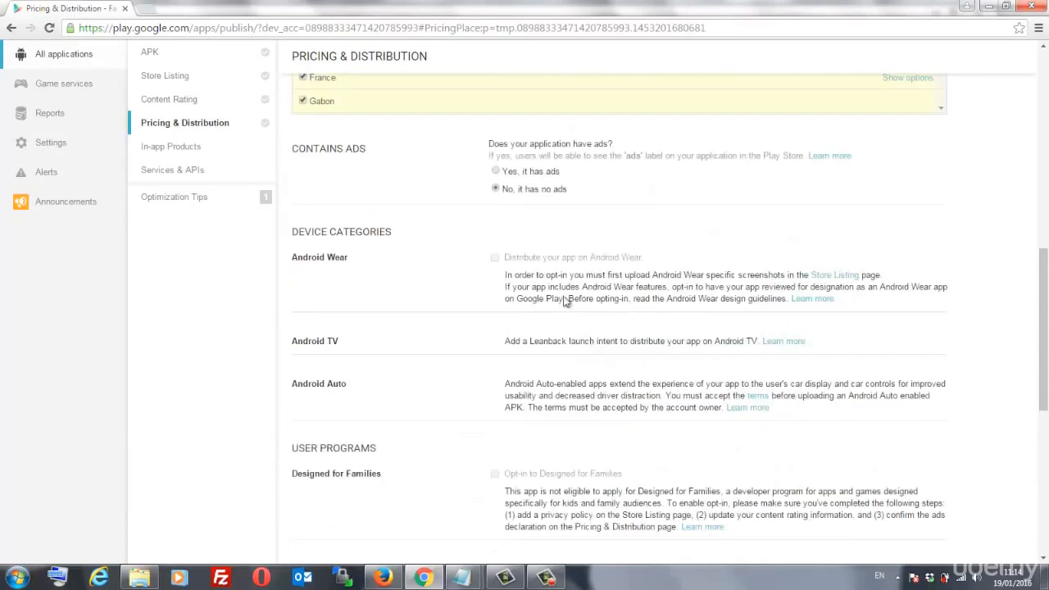
{"action": "scroll", "coordinate": [564, 246], "scroll_direction": "up", "scroll_amount": 2}
{"action": "scroll", "coordinate": [586, 409], "scroll_direction": "down", "scroll_amount": 4}
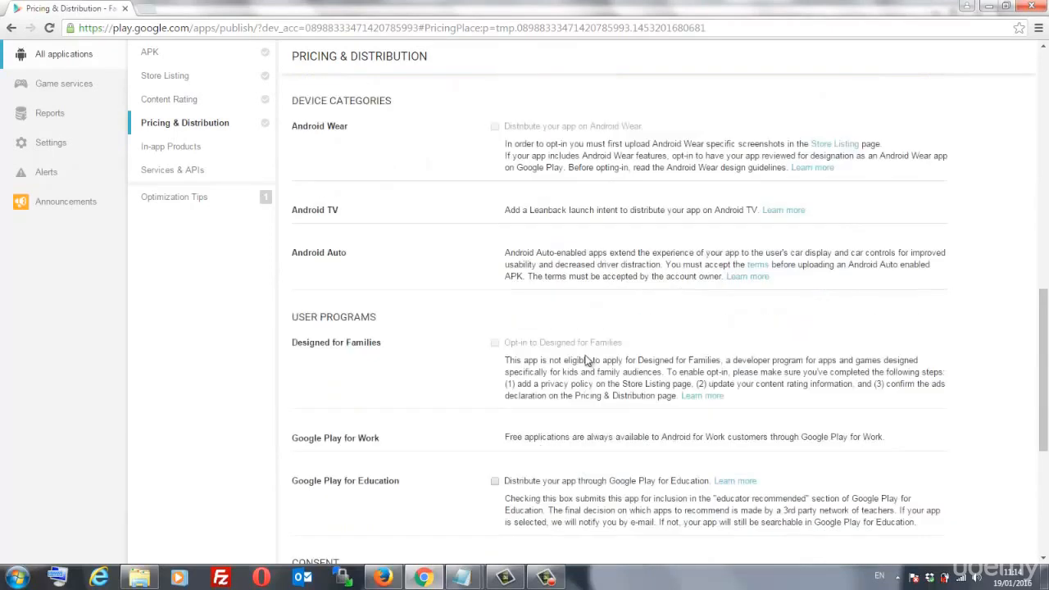
{"action": "scroll", "coordinate": [566, 386], "scroll_direction": "up", "scroll_amount": 6}
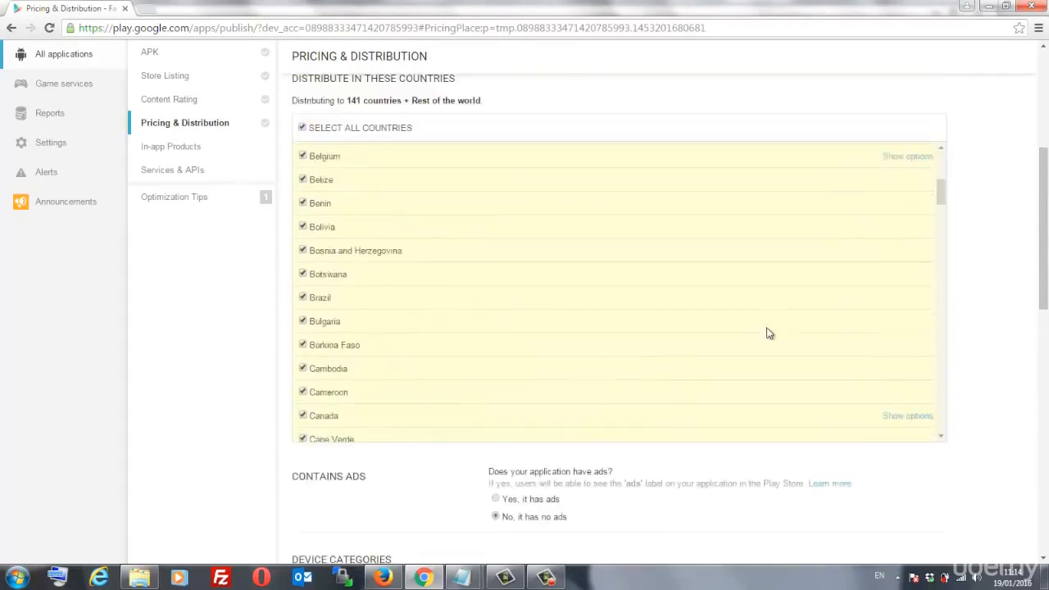
{"action": "scroll", "coordinate": [769, 333], "scroll_direction": "up", "scroll_amount": 3}
{"action": "scroll", "coordinate": [950, 309], "scroll_direction": "up", "scroll_amount": 4}
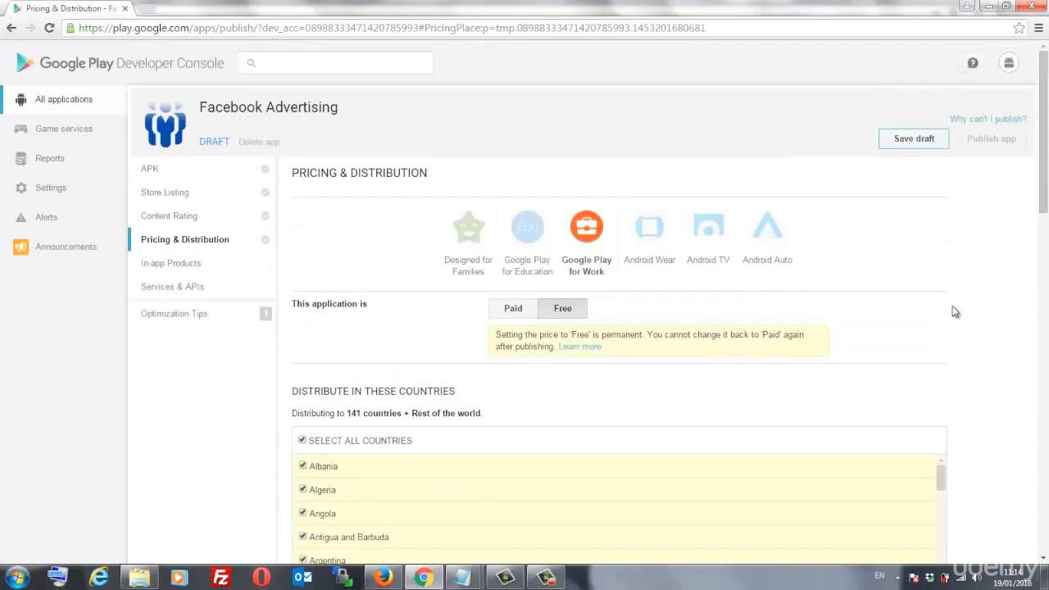
{"action": "left_click", "coordinate": [912, 141]}
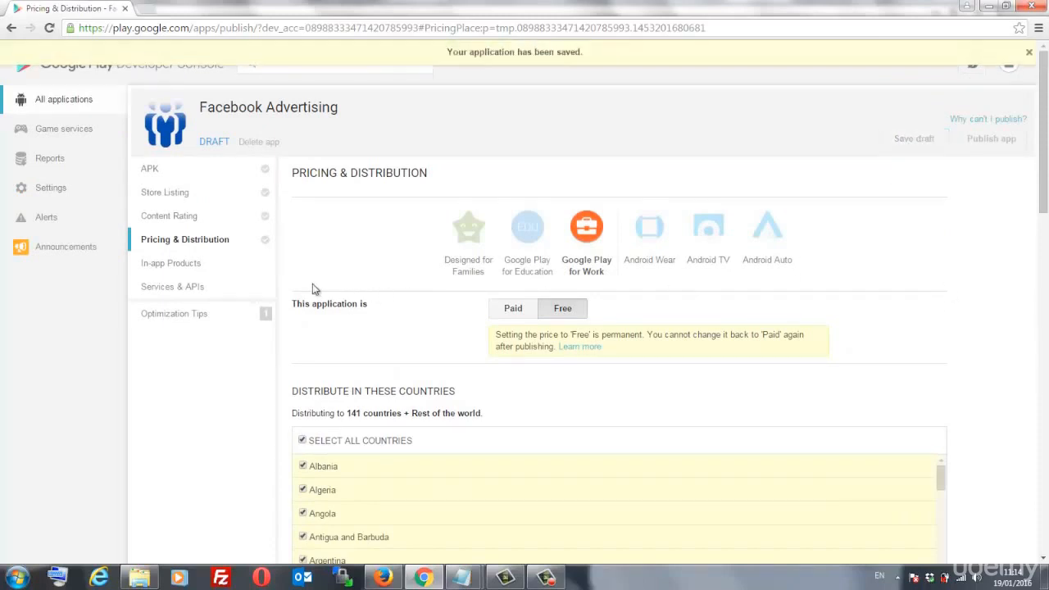
- Go through In-app Products to Services & APIs and open the Link Sender ID form
{"action": "left_click", "coordinate": [172, 270]}
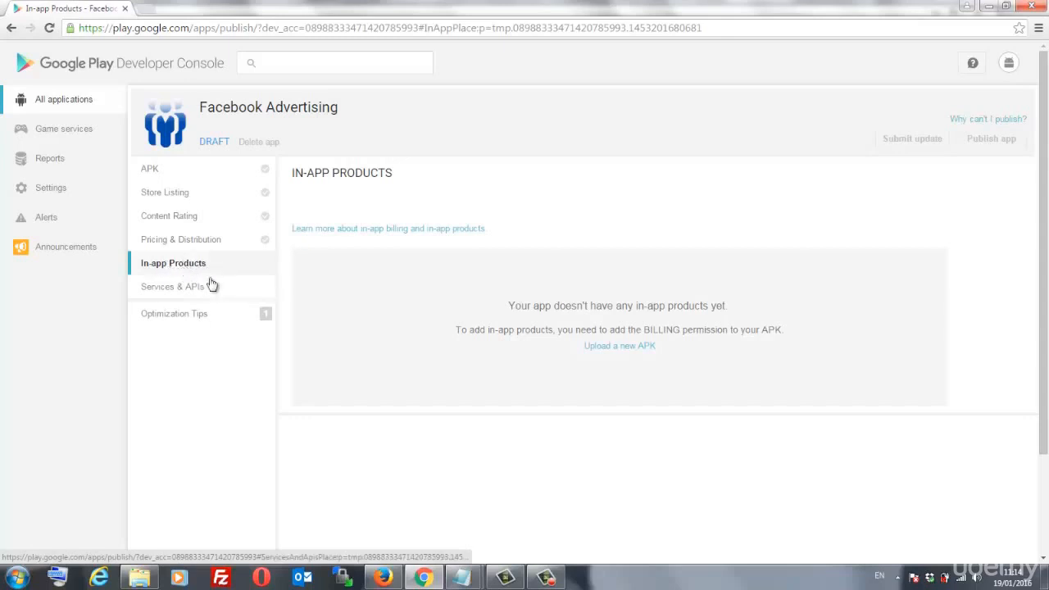
{"action": "left_click", "coordinate": [180, 293]}
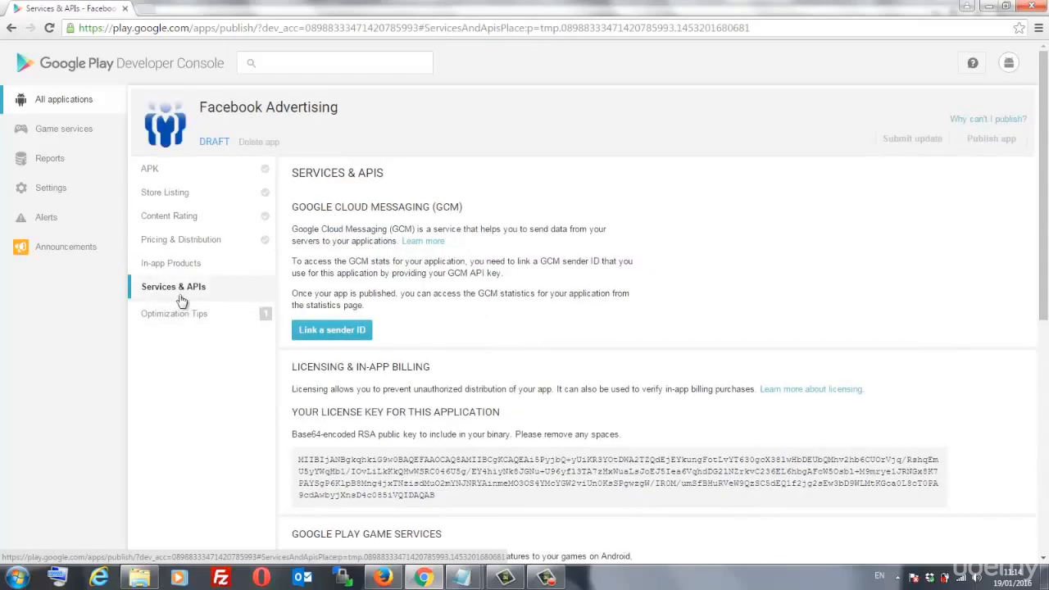
{"action": "left_click", "coordinate": [327, 331]}
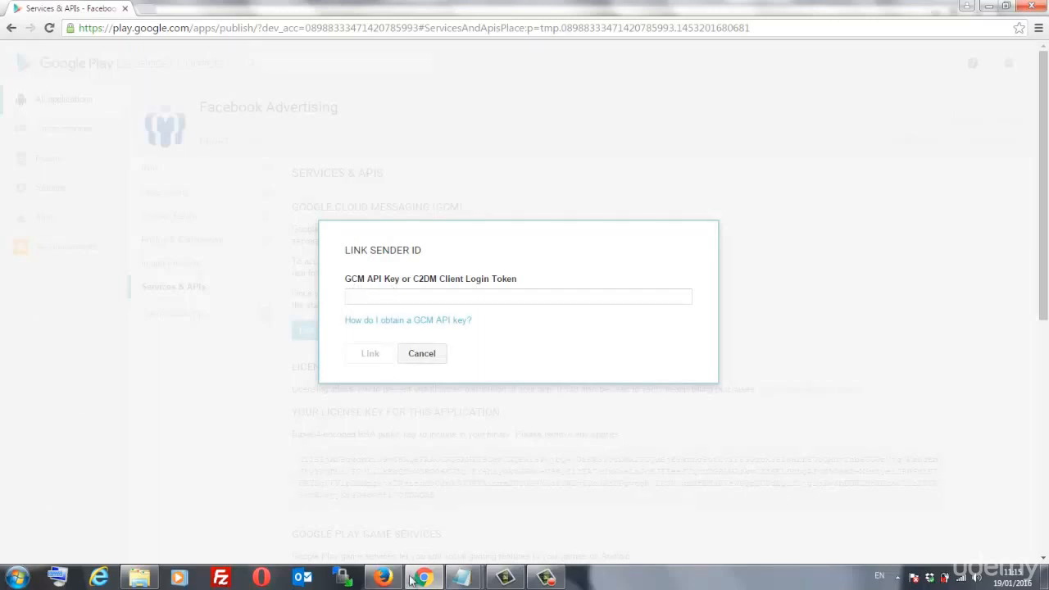
- In the Siberian CMS browser, go to /backoffice and open Settings > Push
{"action": "left_click", "coordinate": [382, 578]}
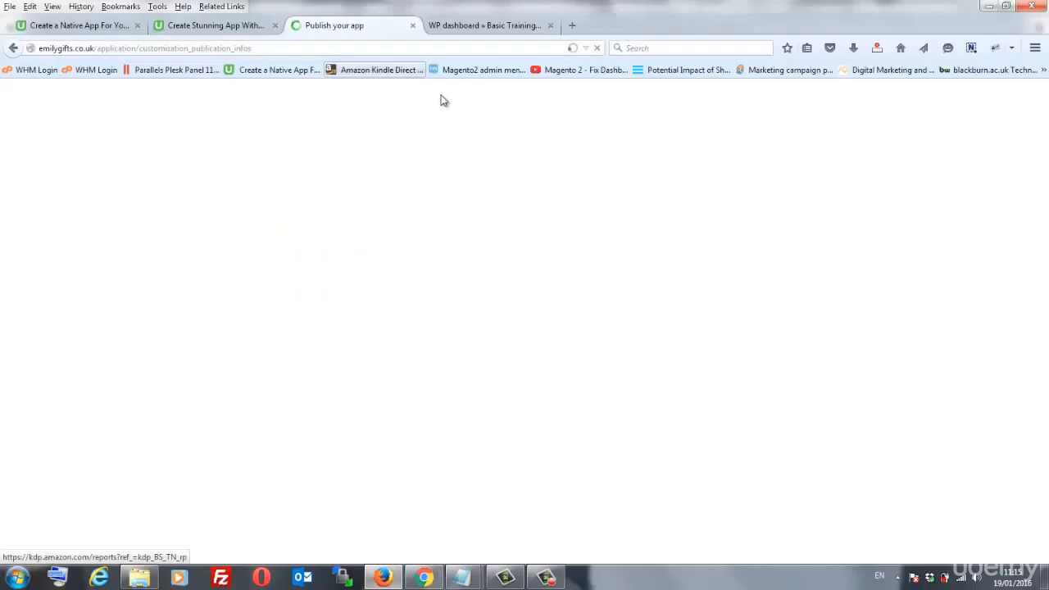
{"action": "scroll", "coordinate": [440, 98], "scroll_direction": "down", "scroll_amount": 5}
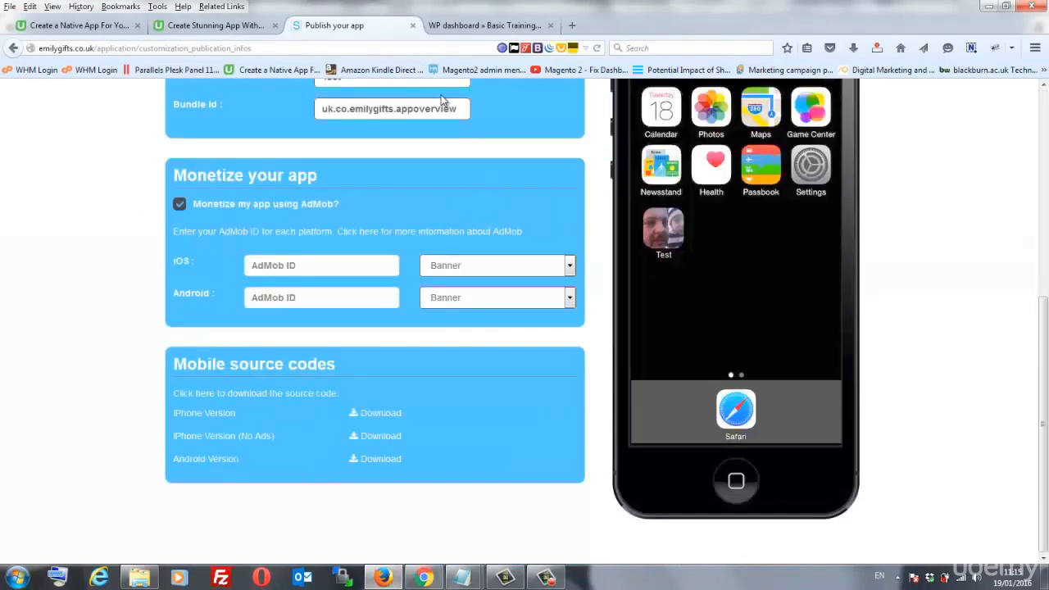
{"action": "left_click", "coordinate": [362, 49]}
{"action": "left_click", "coordinate": [361, 49]}
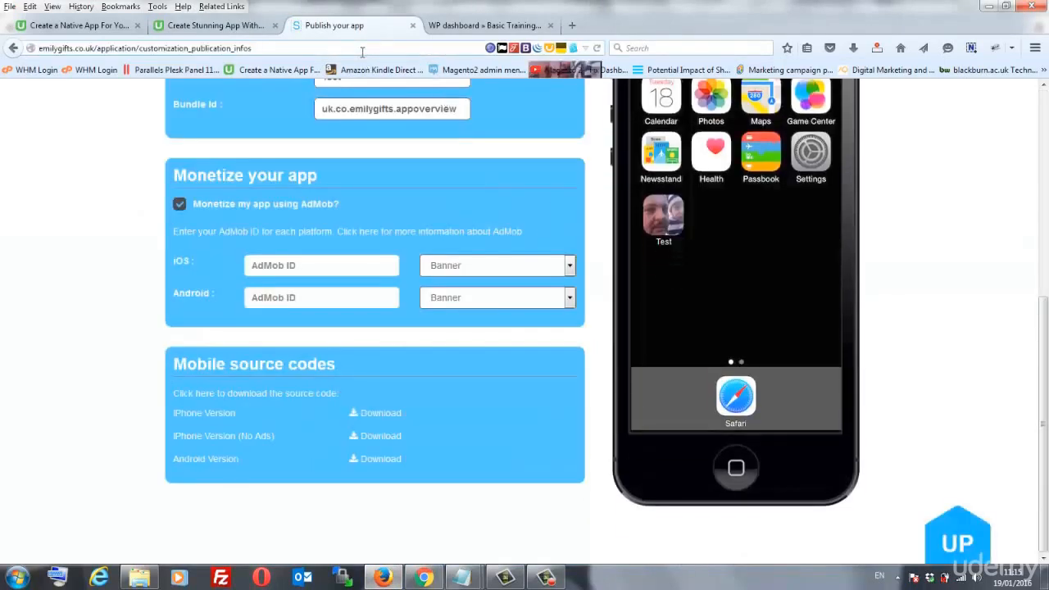
{"action": "key", "text": "BackSpace"}
{"action": "key", "text": "BackSpace"}
{"action": "key", "text": "BackSpace"}
{"action": "key", "text": "BackSpace"}
{"action": "key", "text": "BackSpace"}
{"action": "key", "text": "BackSpace"}
{"action": "key", "text": "BackSpace"}
{"action": "key", "text": "BackSpace"}
{"action": "key", "text": "BackSpace"}
{"action": "key", "text": "BackSpace"}
{"action": "key", "text": "BackSpace"}
{"action": "key", "text": "BackSpace"}
{"action": "key", "text": "BackSpace"}
{"action": "key", "text": "BackSpace"}
{"action": "key", "text": "BackSpace"}
{"action": "key", "text": "BackSpace"}
{"action": "key", "text": "BackSpace"}
{"action": "key", "text": "BackSpace"}
{"action": "key", "text": "BackSpace"}
{"action": "key", "text": "BackSpace"}
{"action": "key", "text": "BackSpace"}
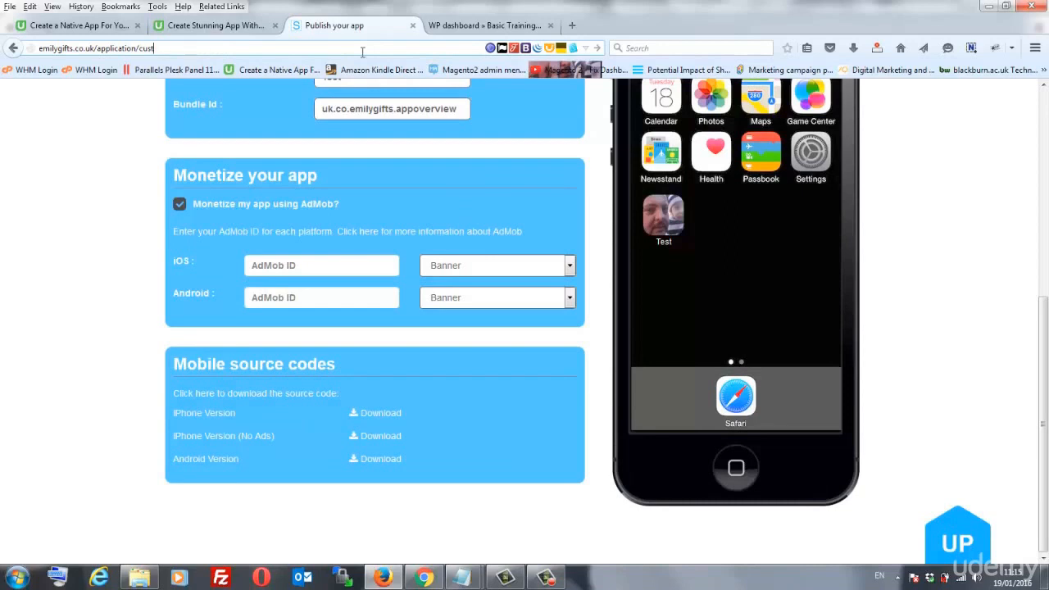
{"action": "key", "text": "BackSpace"}
{"action": "key", "text": "BackSpace"}
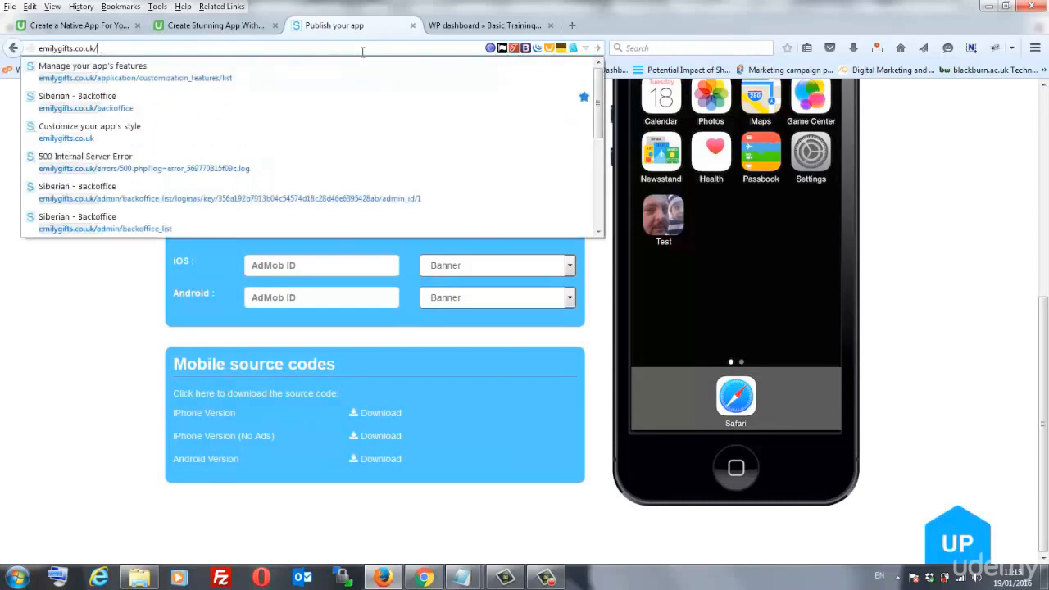
{"action": "type", "text": "ba"}
{"action": "key", "text": "Return"}
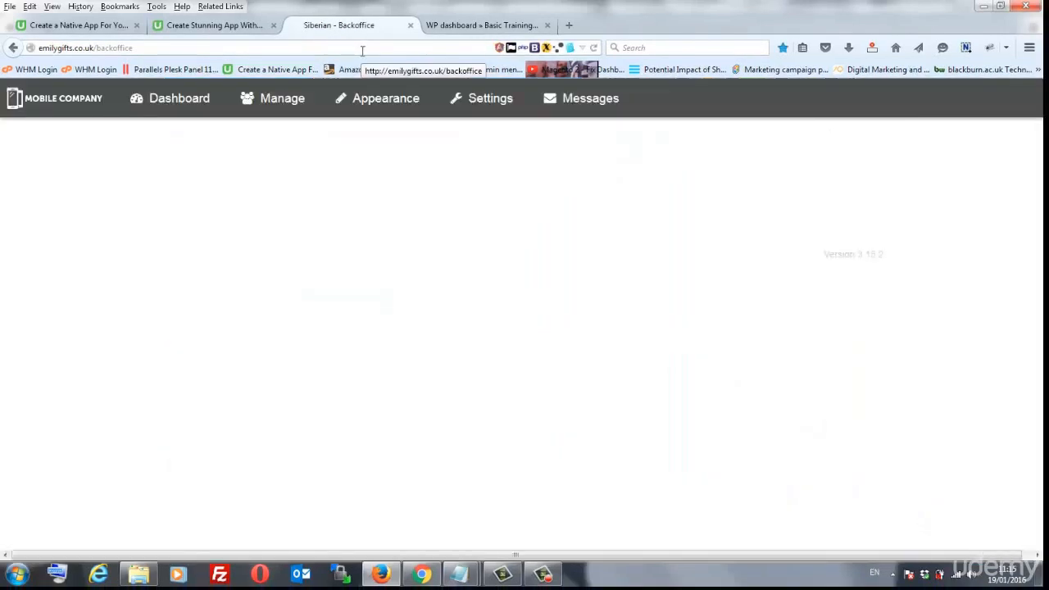
{"action": "left_click", "coordinate": [489, 102]}
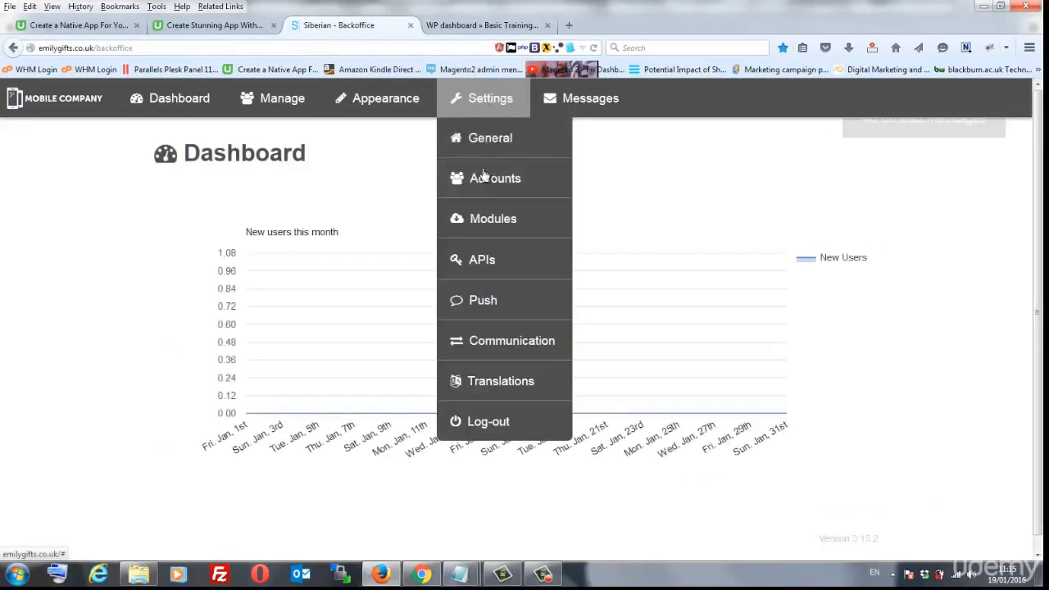
{"action": "left_click", "coordinate": [489, 303]}
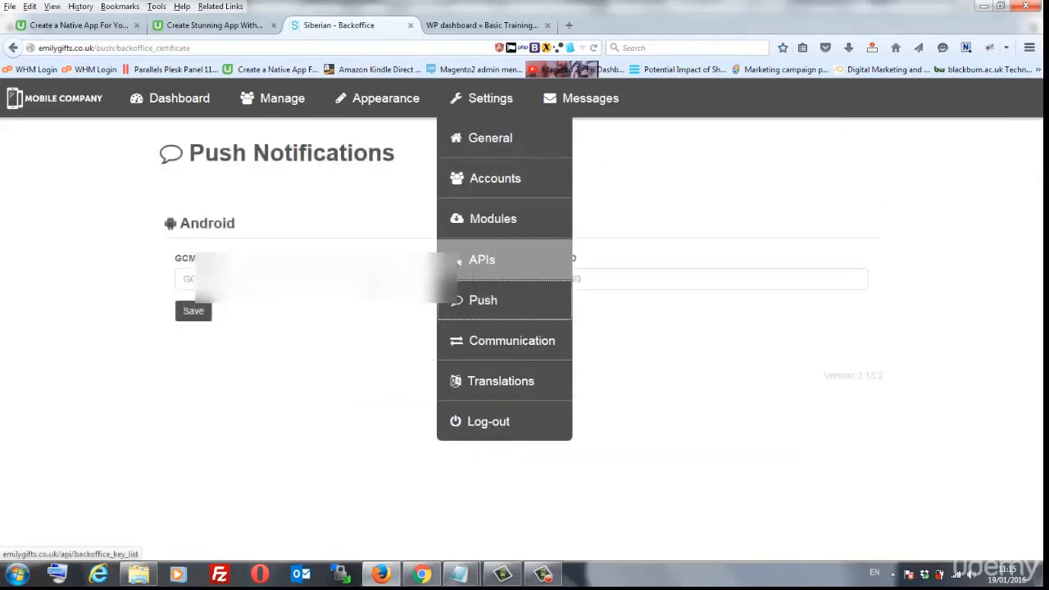
- Fill the Android GCM API key field from saved values and select the key for copying
{"action": "left_click", "coordinate": [366, 281]}
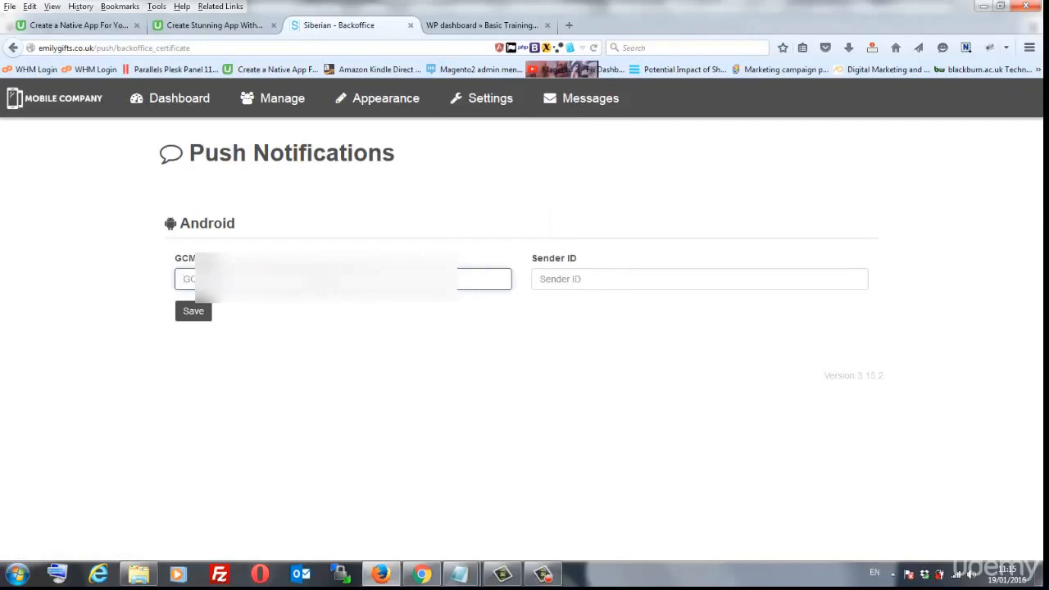
{"action": "left_click", "coordinate": [283, 280]}
{"action": "left_click", "coordinate": [281, 298]}
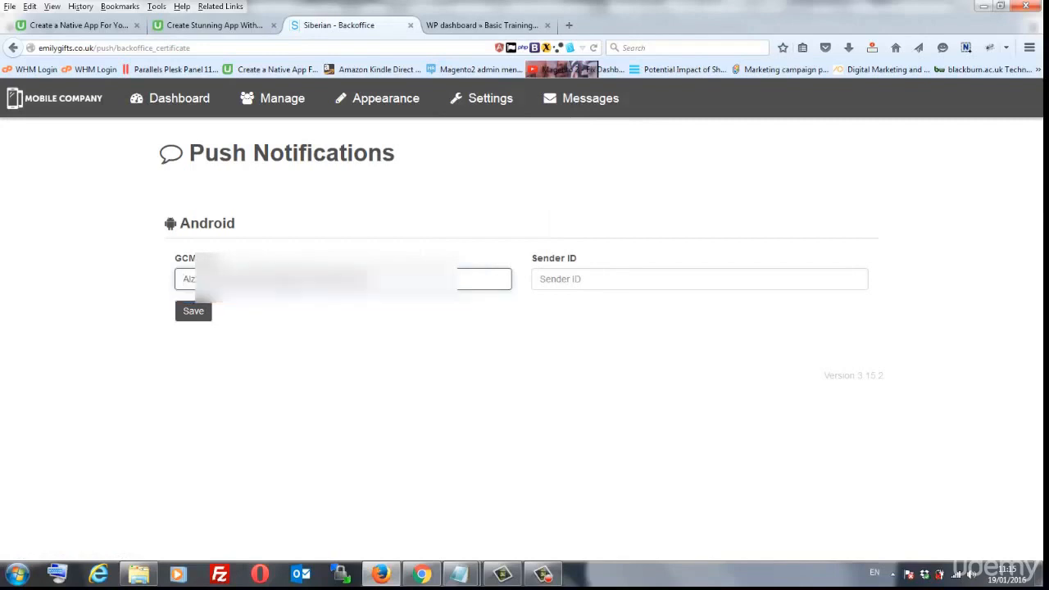
{"action": "left_click_drag", "start_coordinate": [372, 279], "coordinate": [152, 274]}
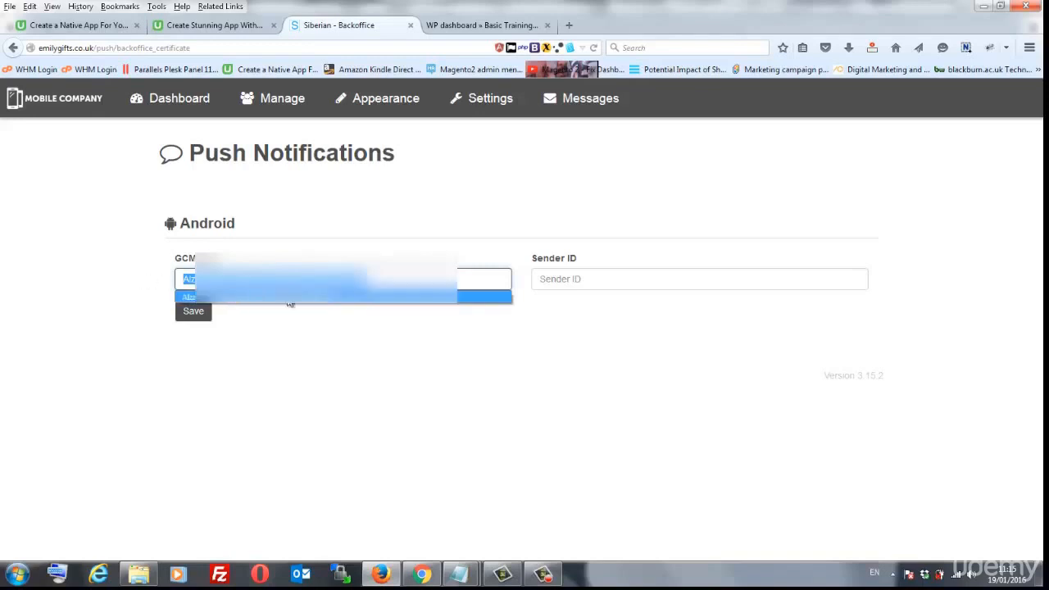
{"action": "left_click", "coordinate": [422, 573]}
- Paste the GCM API key into the Link Sender ID form, then cancel without linking
{"action": "left_click", "coordinate": [414, 302]}
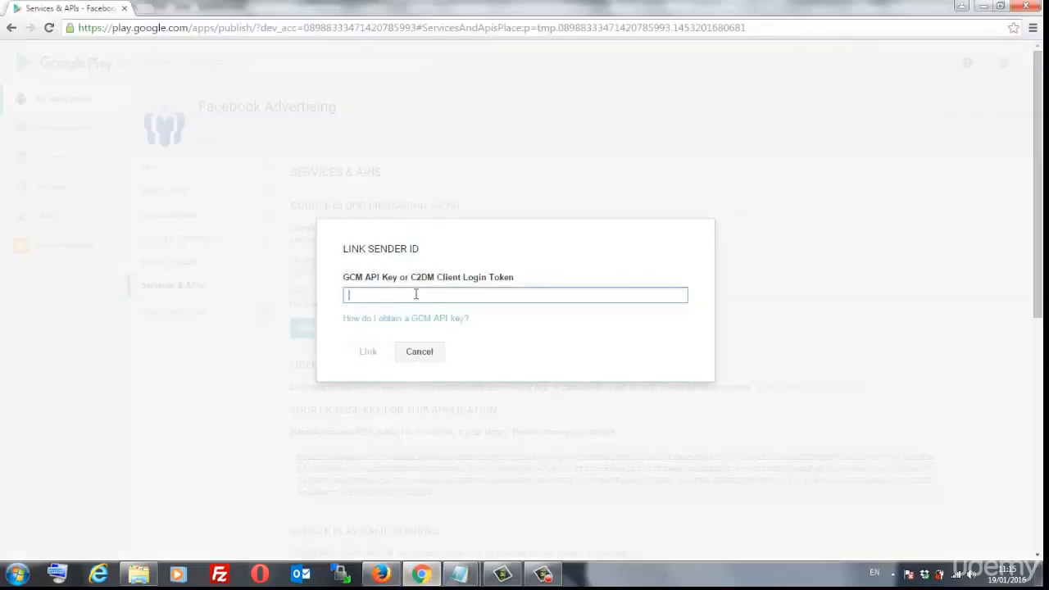
{"action": "key", "text": "ctrl+v"}
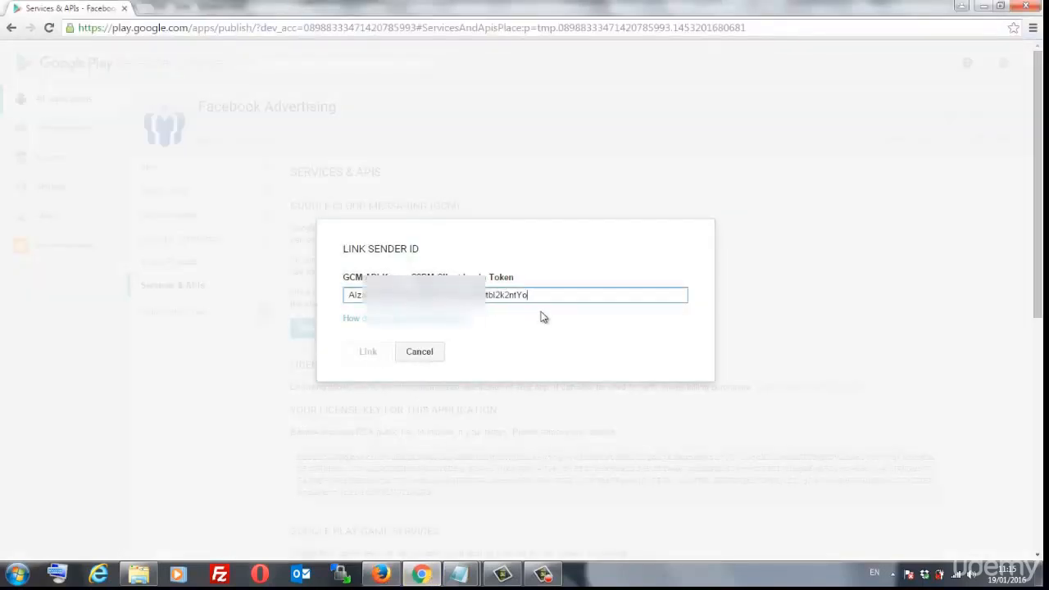
{"action": "left_click", "coordinate": [418, 353]}
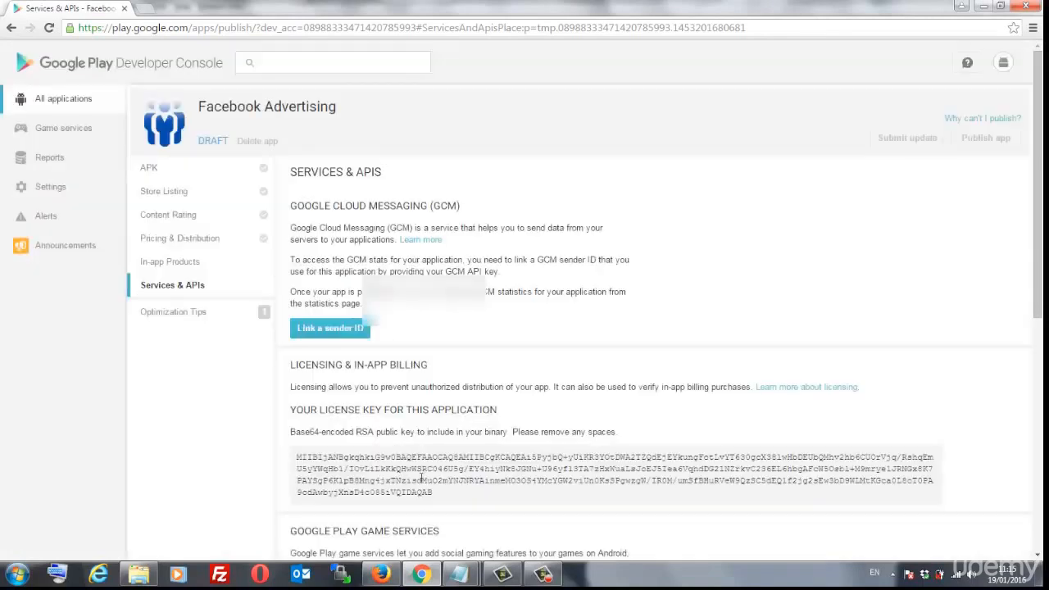
{"action": "left_click", "coordinate": [331, 331]}
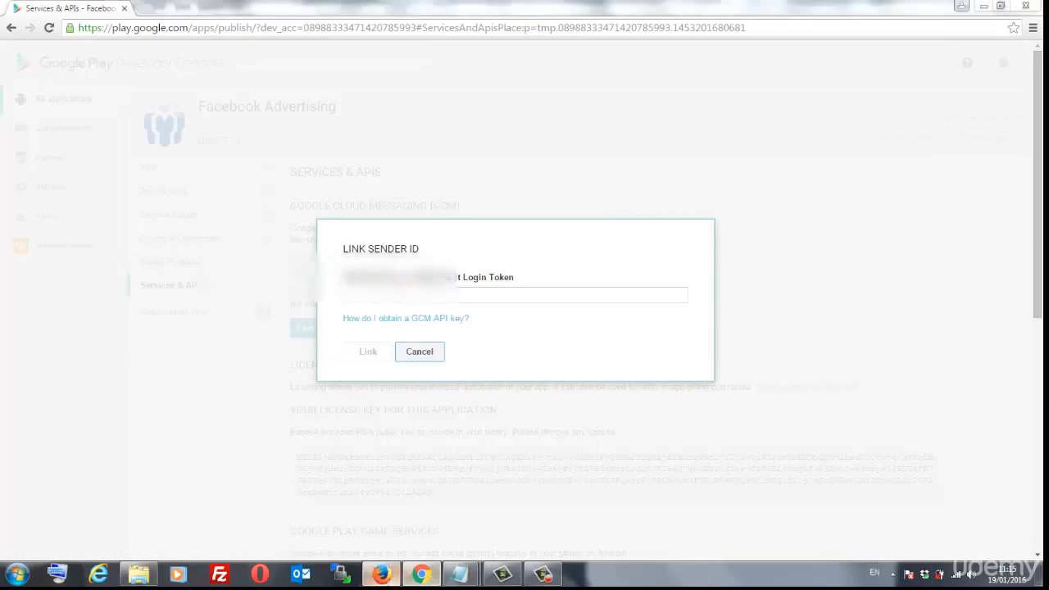
{"action": "left_click", "coordinate": [381, 574]}
{"action": "mouse_move", "coordinate": [492, 115]}
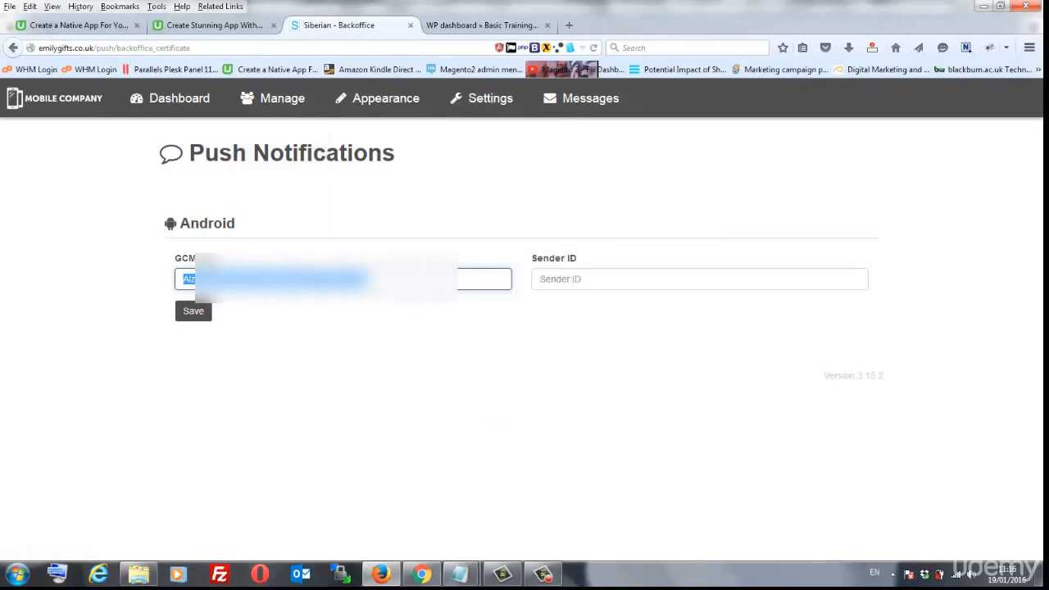
{"action": "left_click", "coordinate": [422, 574]}
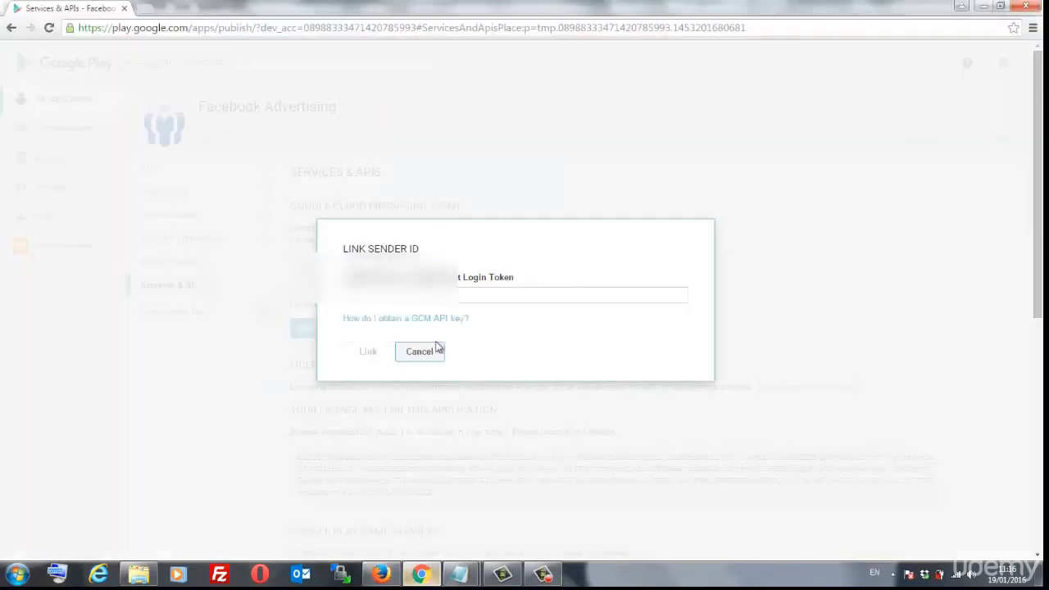
{"action": "left_click", "coordinate": [418, 355]}
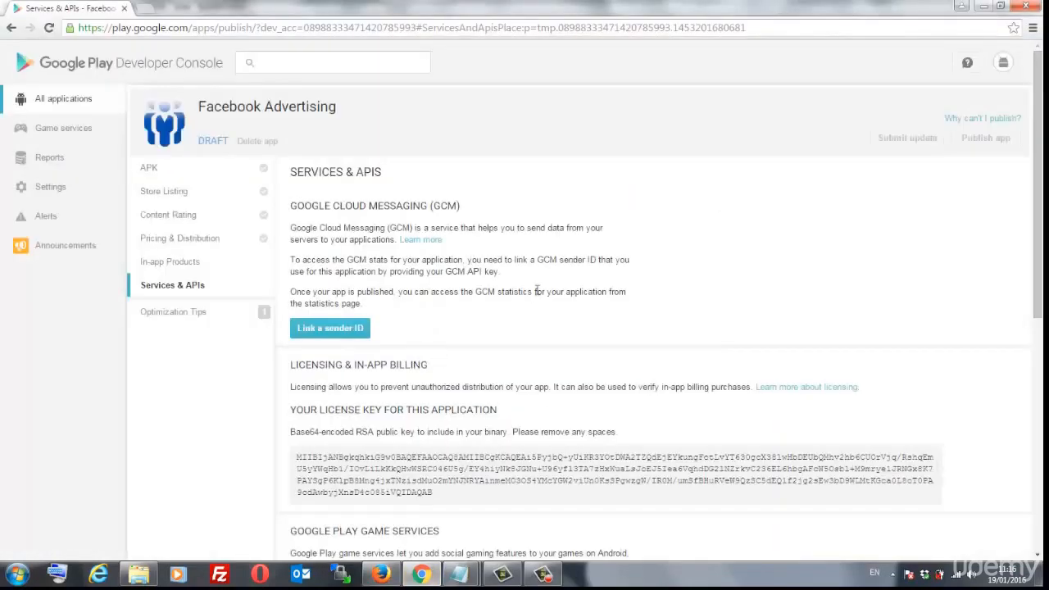
{"action": "scroll", "coordinate": [540, 259], "scroll_direction": "down", "scroll_amount": 2}
{"action": "scroll", "coordinate": [588, 229], "scroll_direction": "down", "scroll_amount": 2}
{"action": "scroll", "coordinate": [588, 230], "scroll_direction": "up", "scroll_amount": 4}
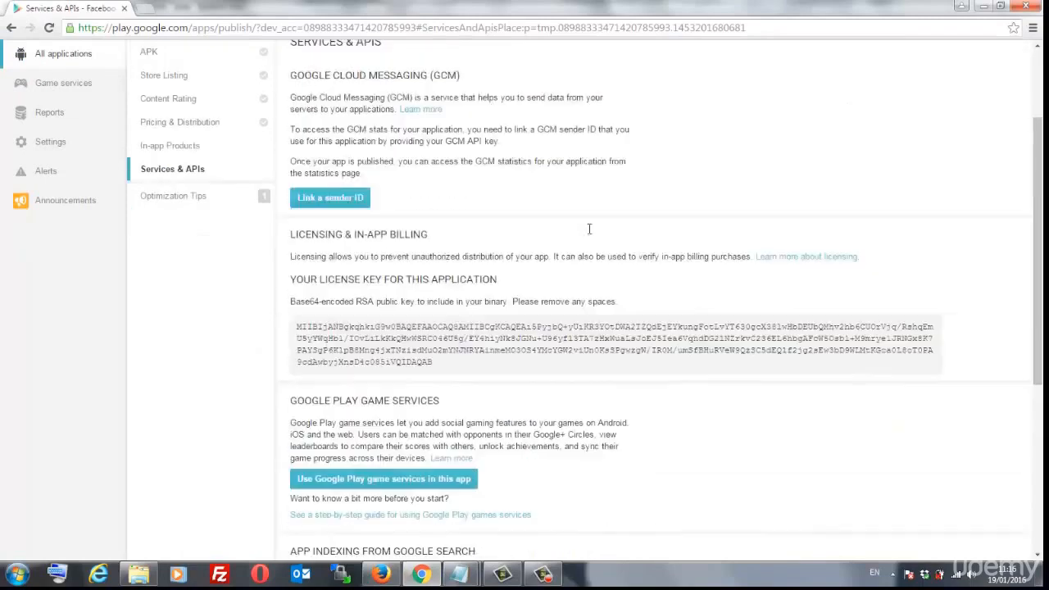